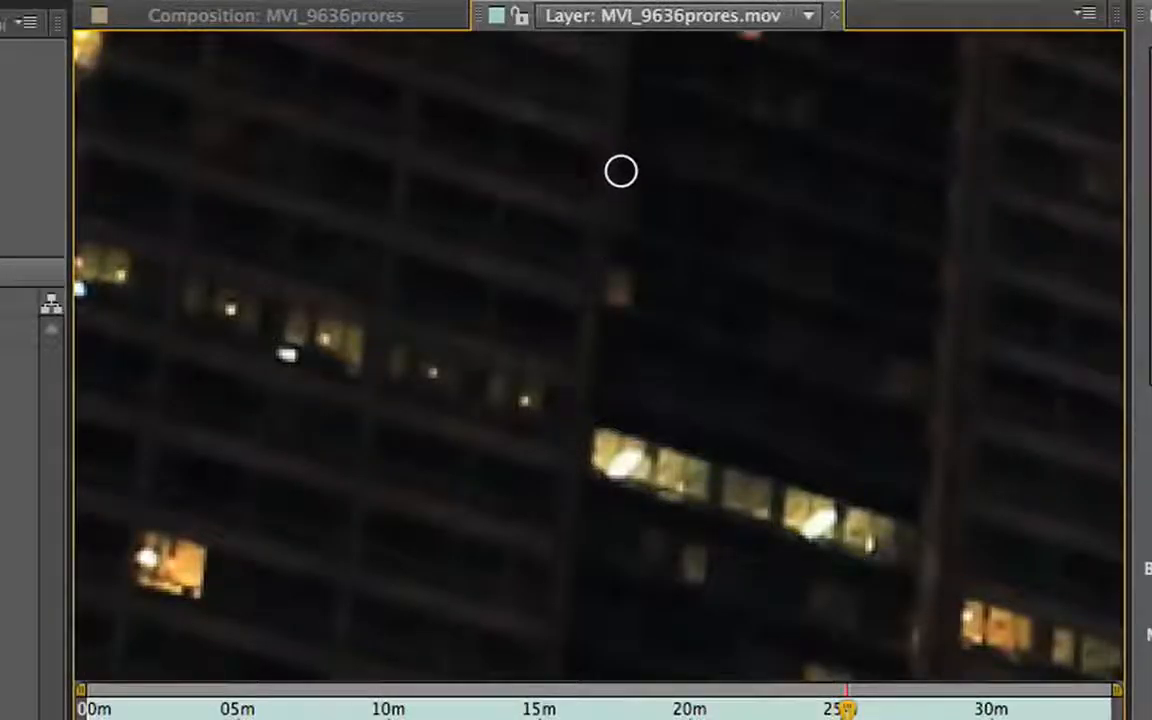
Clone the row of lit windows onto a dark floor higher up the office tower with the Clone Stamp.
mouse_move(620, 171)
left_mouse_down()
mouse_move(617, 203)
mouse_move(792, 255)
mouse_move(849, 288)
left_mouse_up()
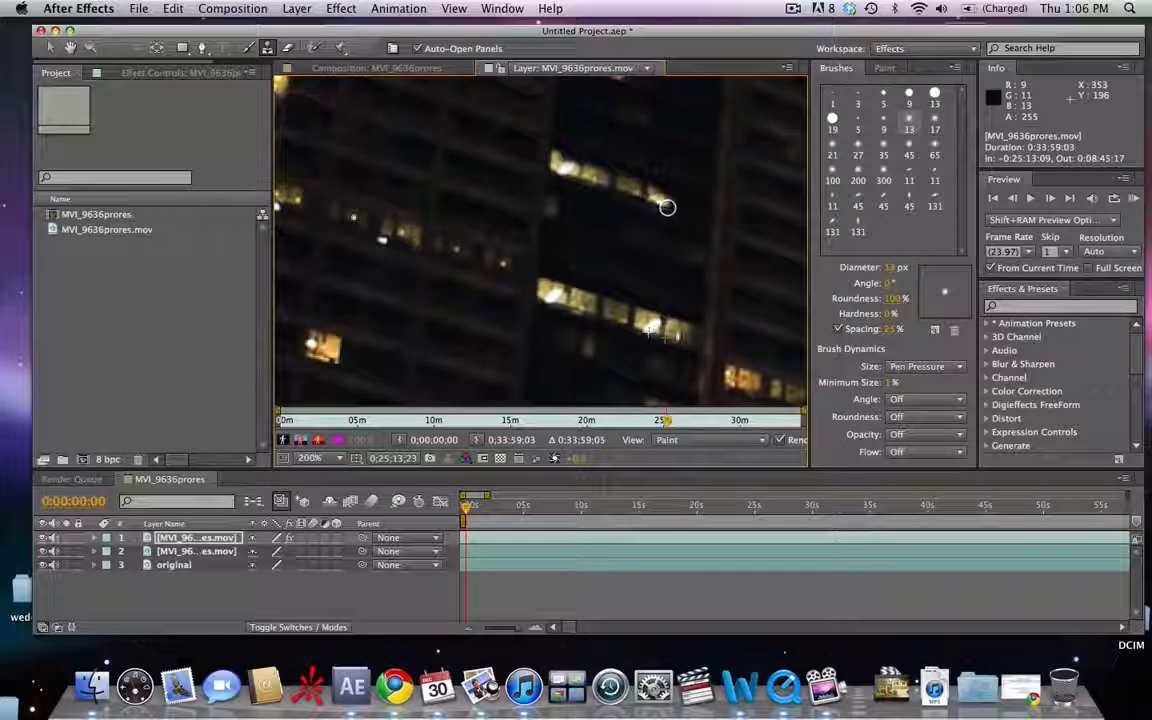
mouse_move(667, 207)
left_mouse_down()
mouse_move(708, 216)
mouse_move(707, 201)
mouse_move(560, 170)
left_mouse_up()
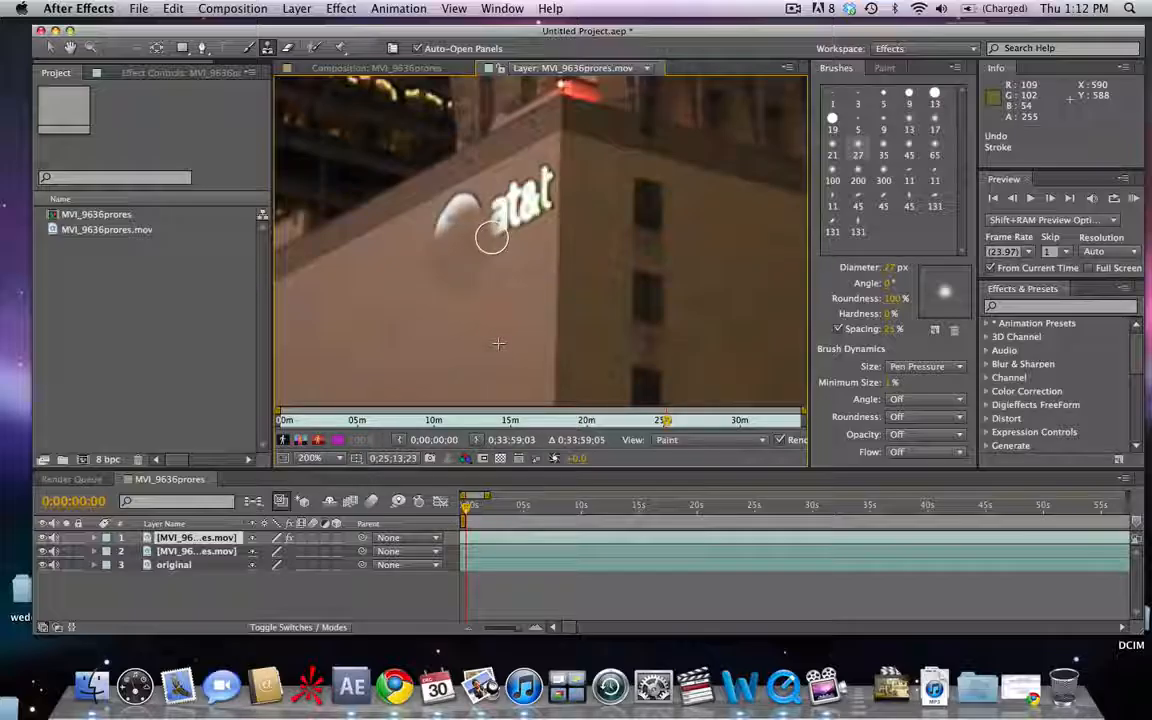
Clone clean wall texture over the AT&T logo and lettering on the building with the 27 px soft brush.
mouse_move(491, 237)
left_mouse_down()
mouse_move(458, 198)
mouse_move(476, 178)
mouse_move(500, 205)
mouse_move(505, 238)
left_mouse_up()
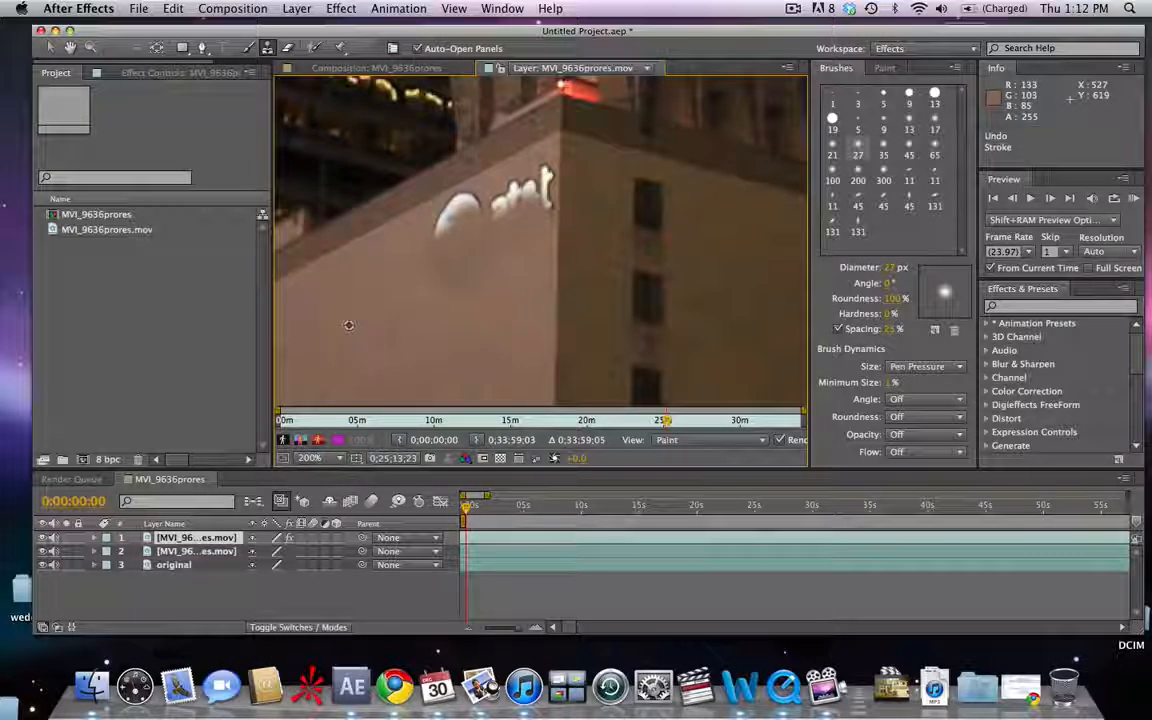
left_click(349, 325, "alt")
mouse_move(443, 220)
left_mouse_down()
mouse_move(429, 233)
mouse_move(465, 190)
mouse_move(450, 215)
mouse_move(415, 215)
left_mouse_up()
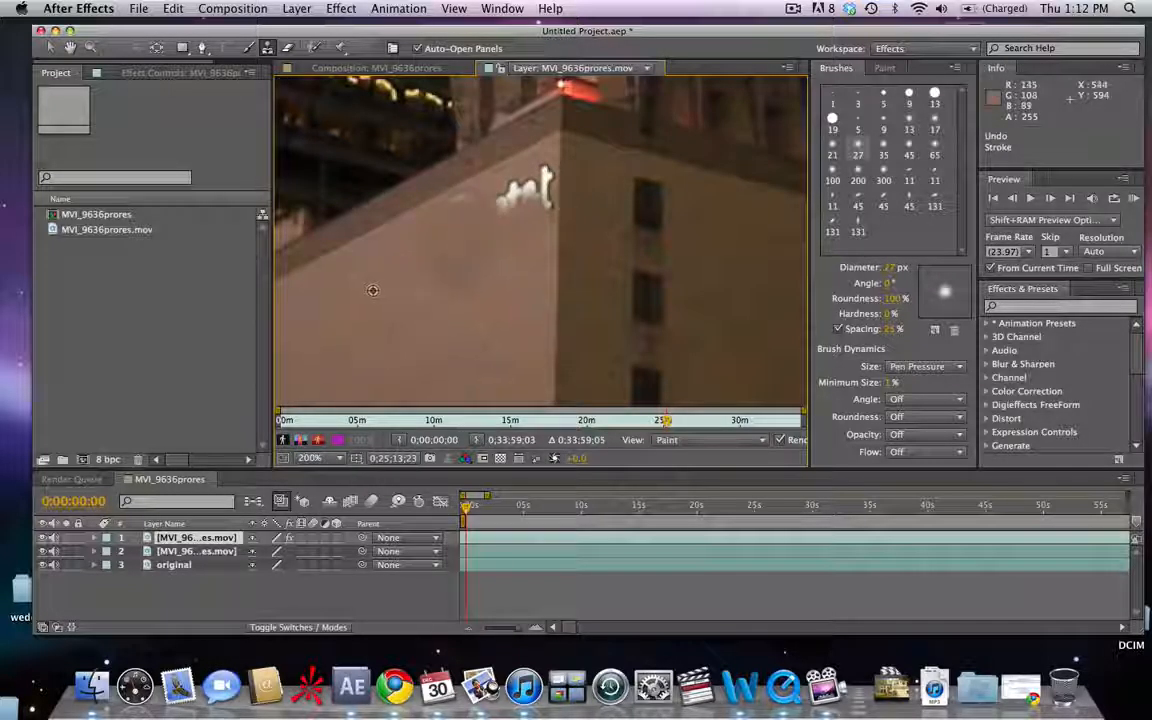
left_click_drag(543, 184, 456, 207)
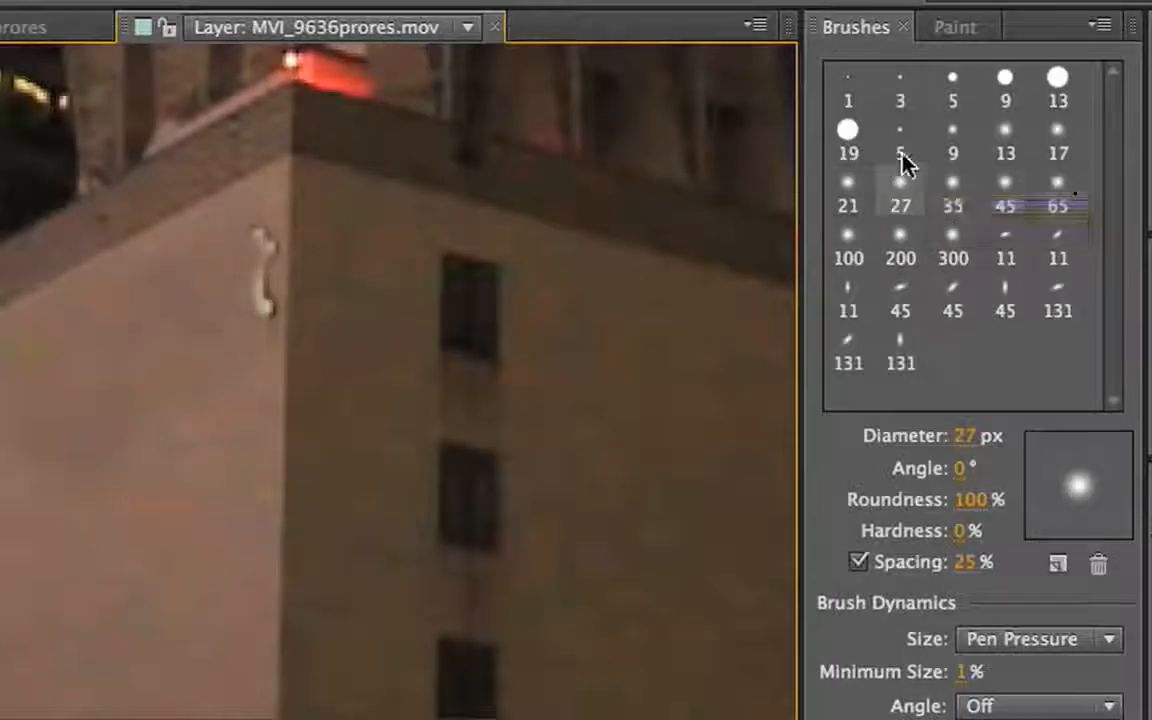
Remove the sign remnants along the building corner with the 9 px soft brush, and choose the 100 px soft brush for blending the wall.
left_click(950, 140)
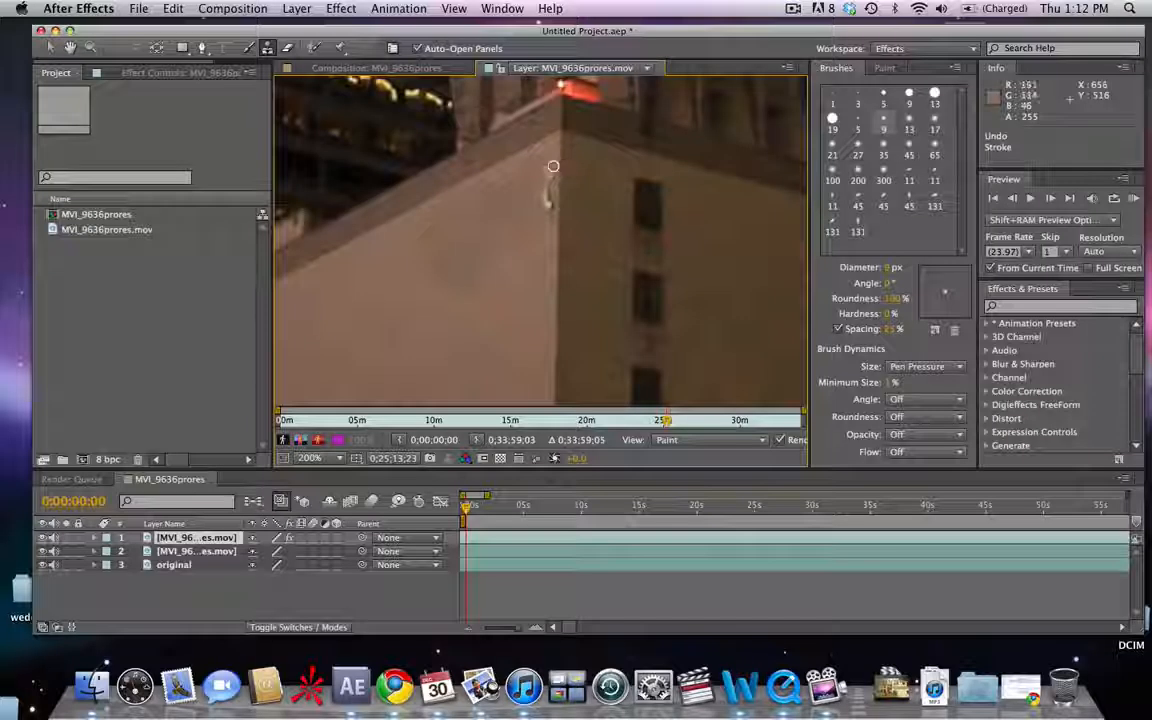
left_click_drag(549, 167, 548, 209)
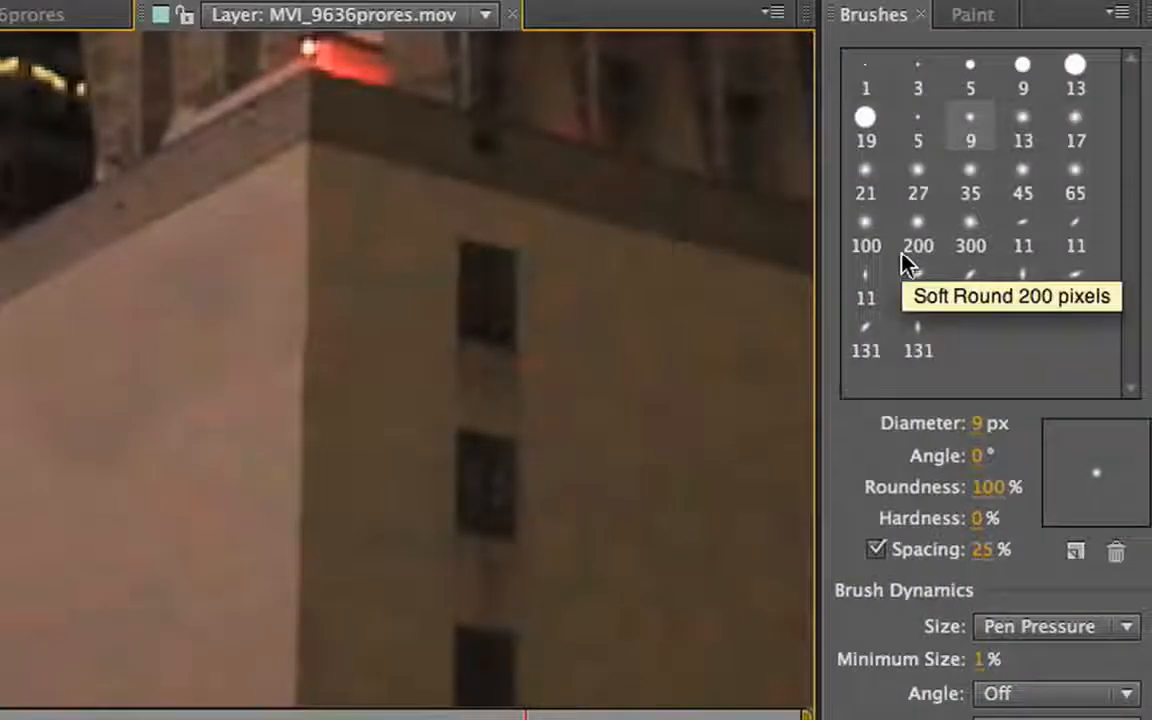
left_click(866, 242)
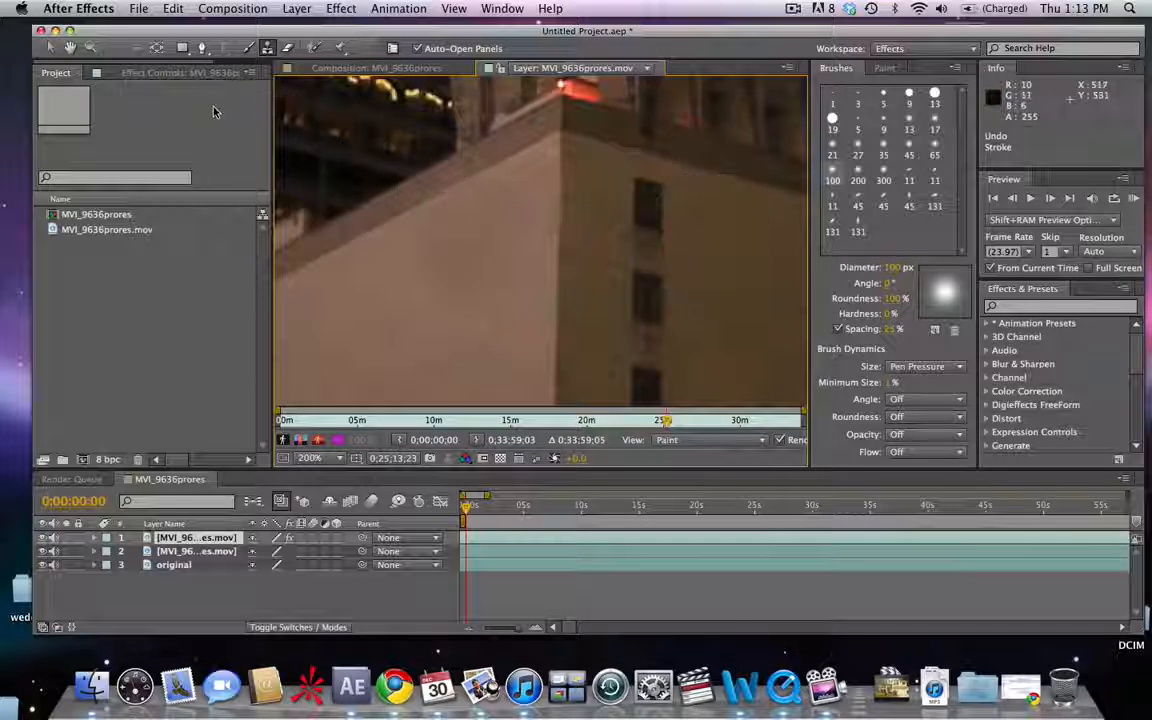
View the retouched frame at 50% and return to the MVI_9636prores composition.
key("a")
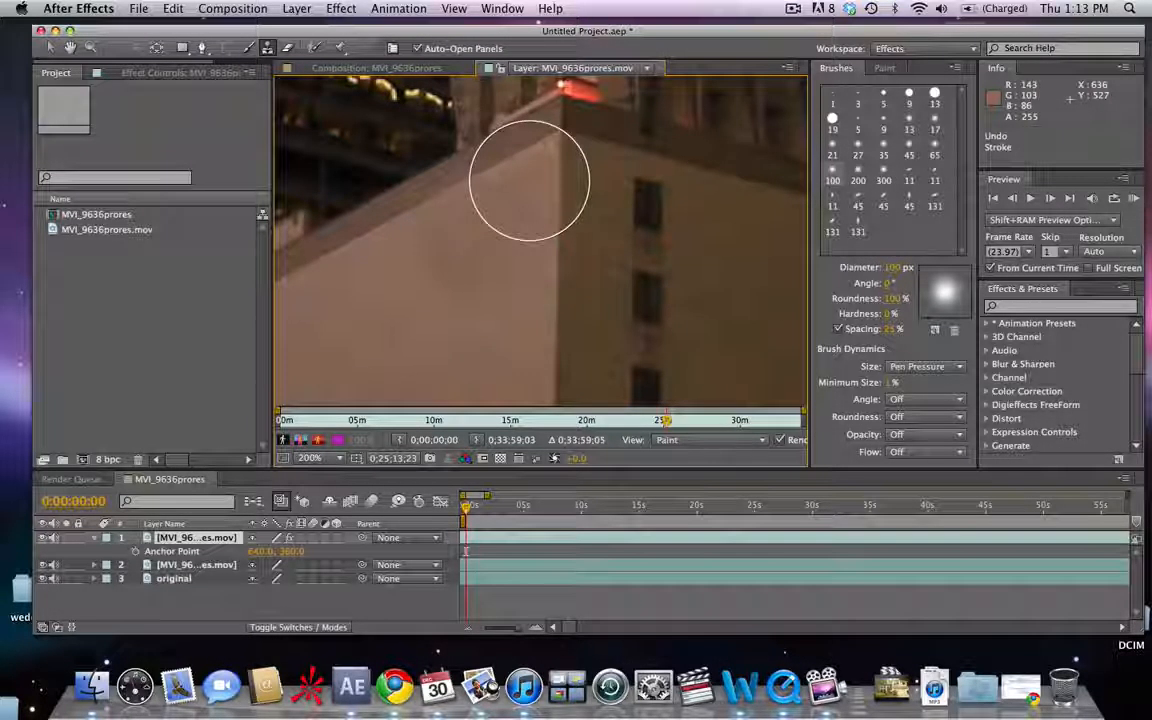
key("v")
key("comma")
key("comma")
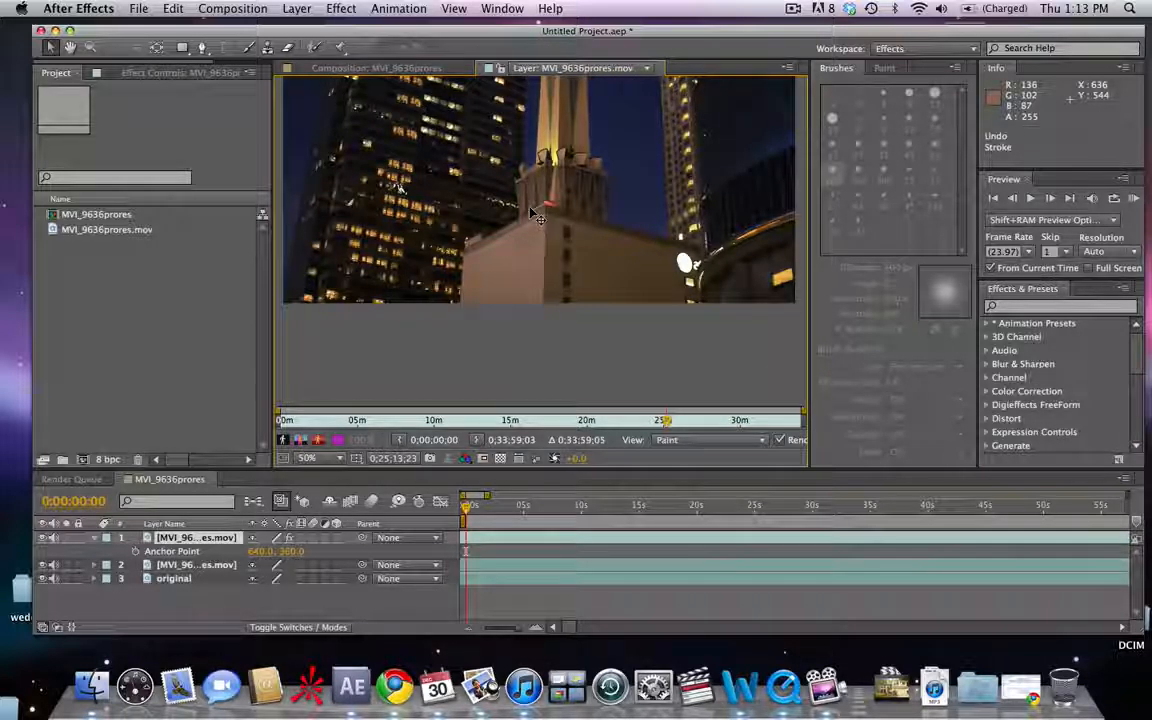
key("h")
left_click_drag(589, 197, 600, 275)
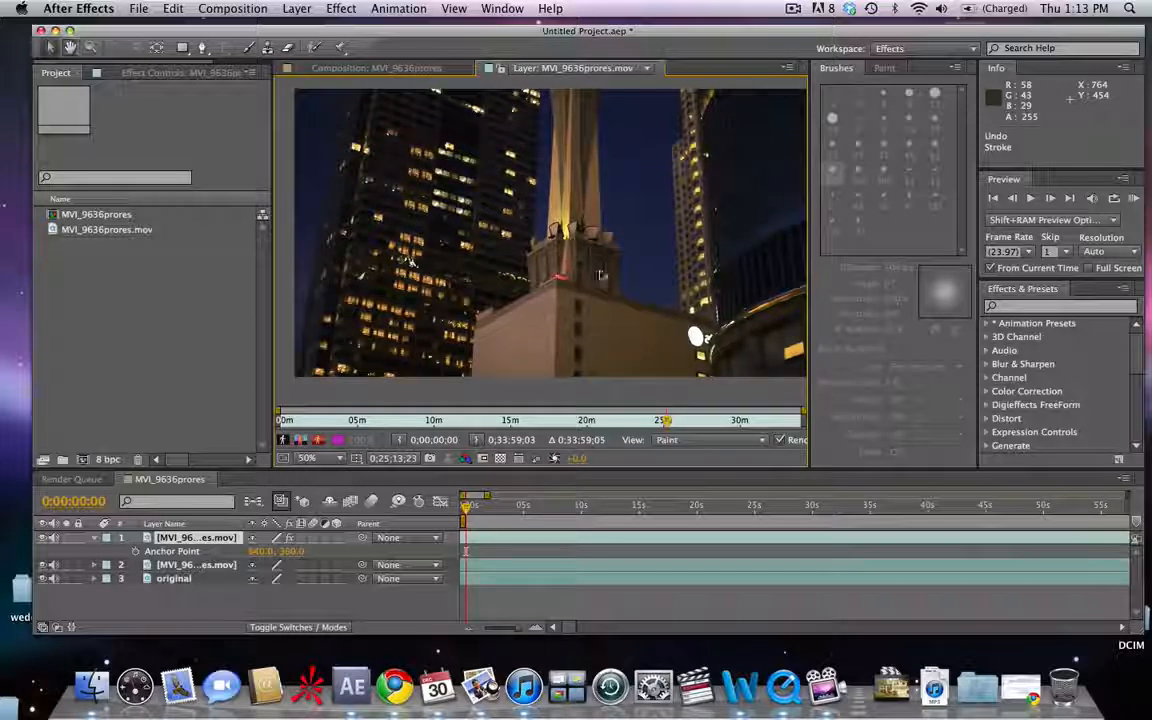
key("v")
left_click(430, 68)
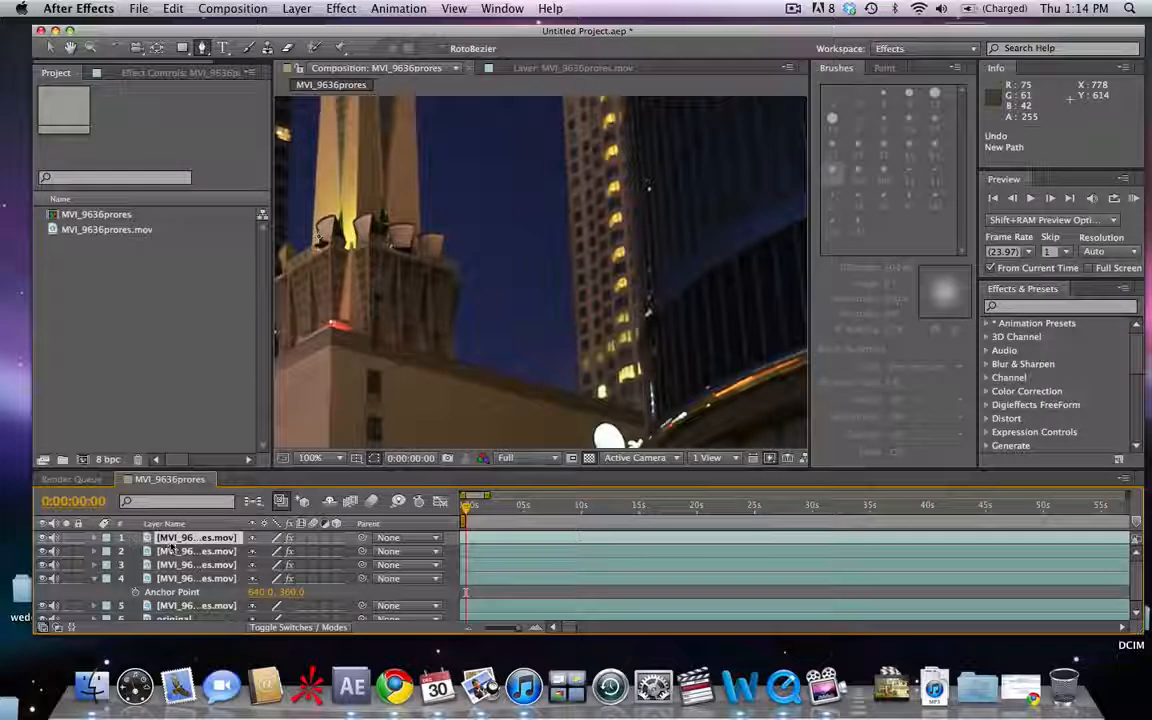
Pre-compose the topmost footage layer as MVI_9636prores.mov Comp 1, moving all attributes into the new composition.
left_click(172, 551)
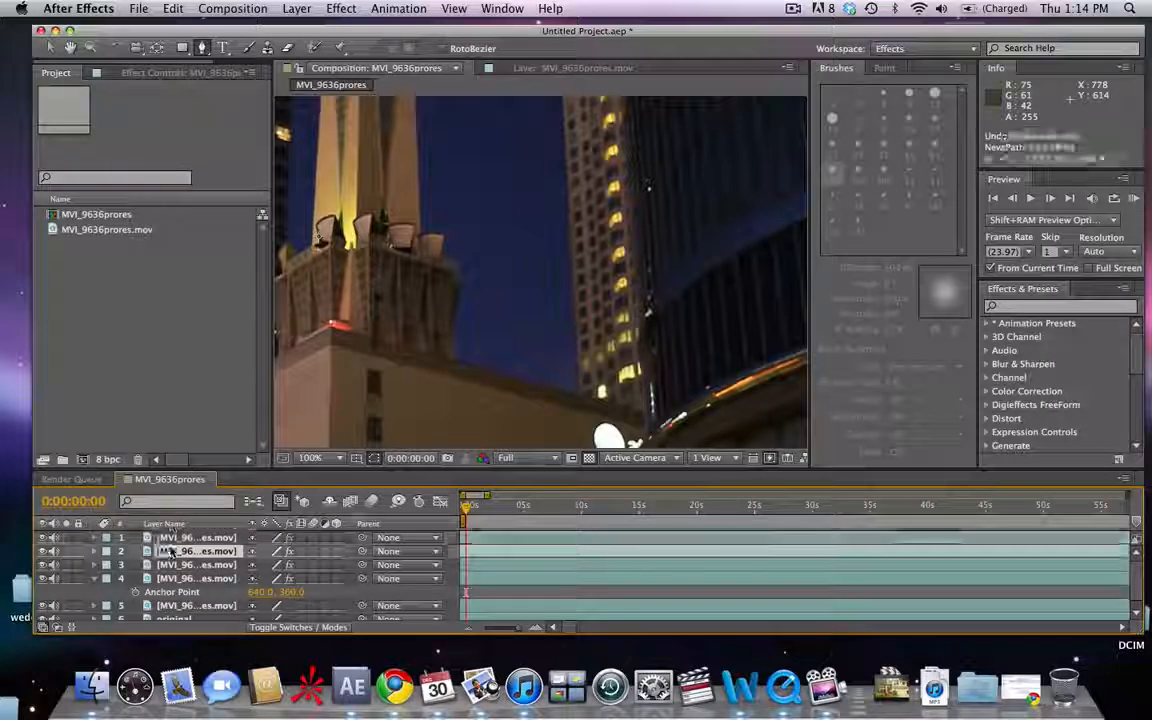
left_click(233, 8)
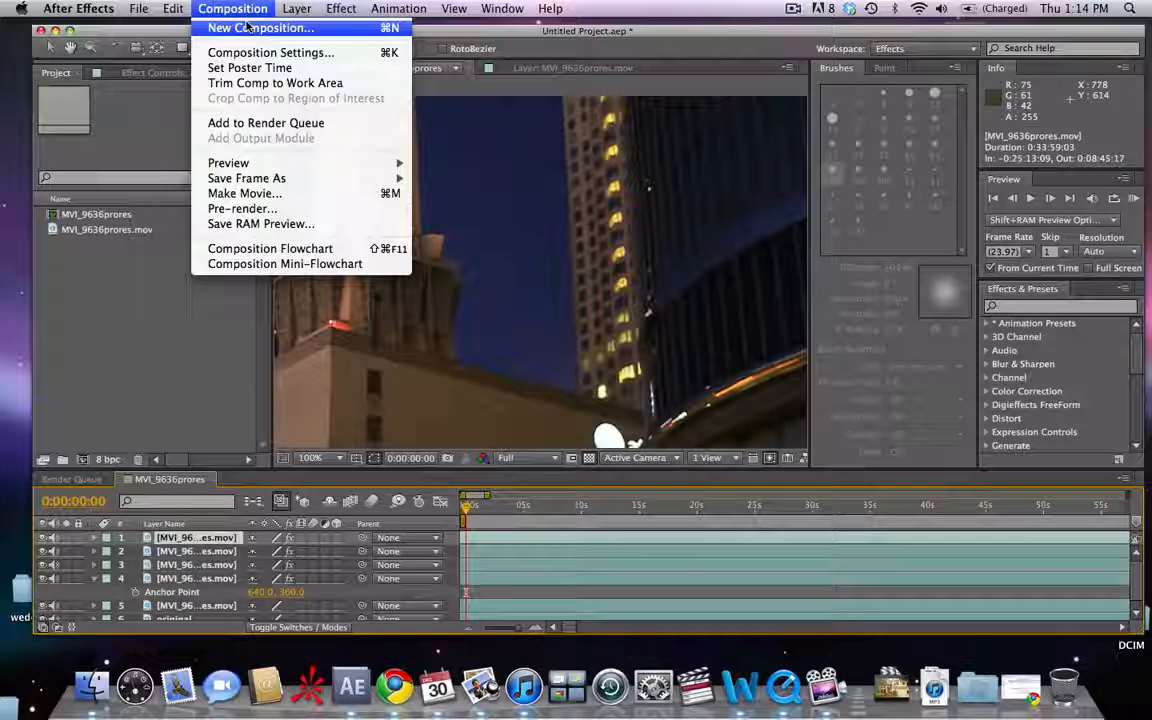
mouse_move(296, 8)
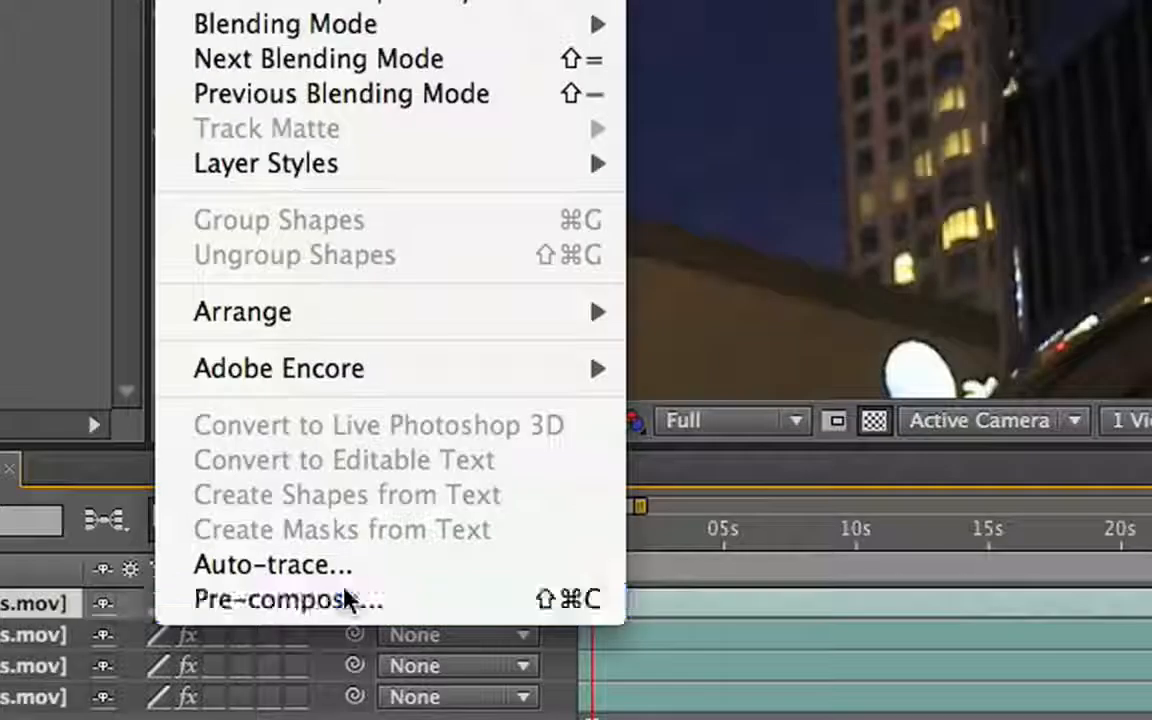
left_click(345, 598)
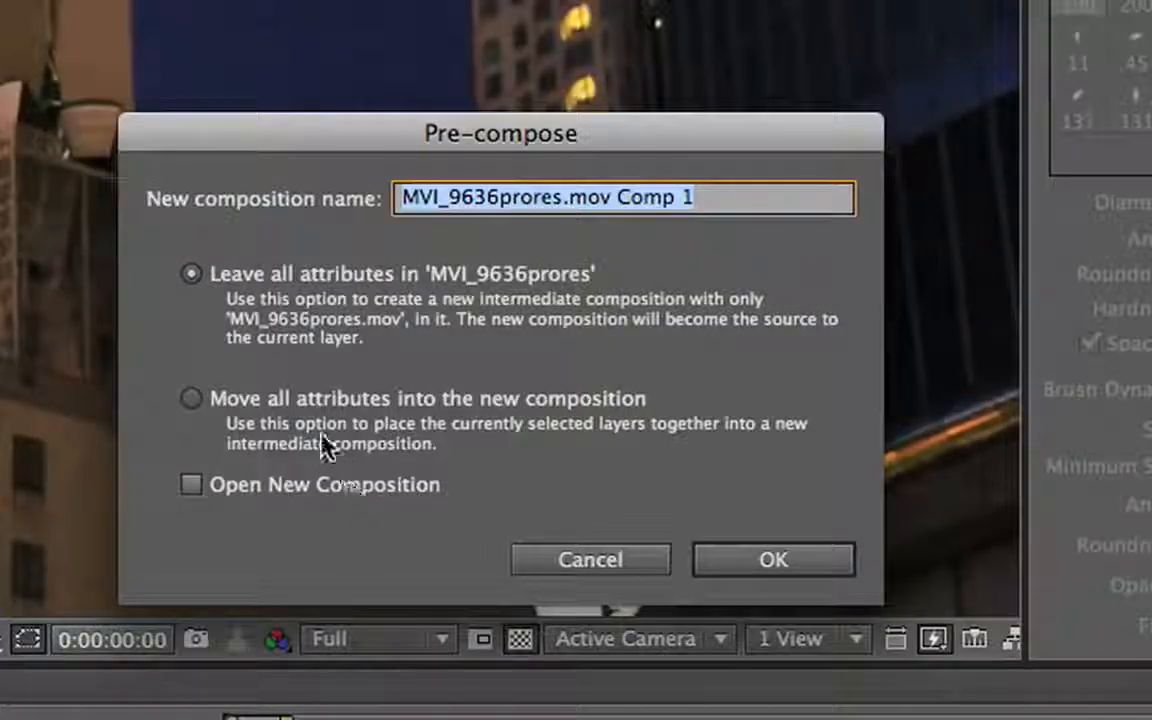
left_click(309, 400)
left_click(762, 566)
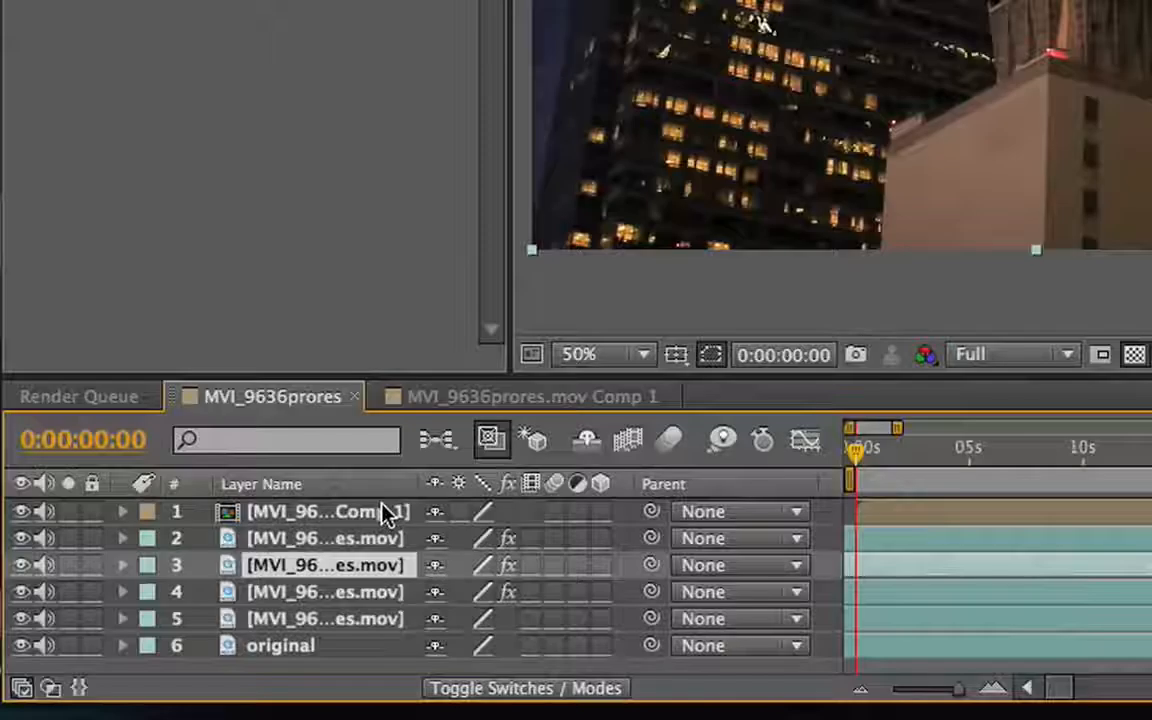
Draw a closed four-point mask on the pre-composed layer around the vertical strip of lit windows beside the dark tower.
left_click(229, 538)
key("period")
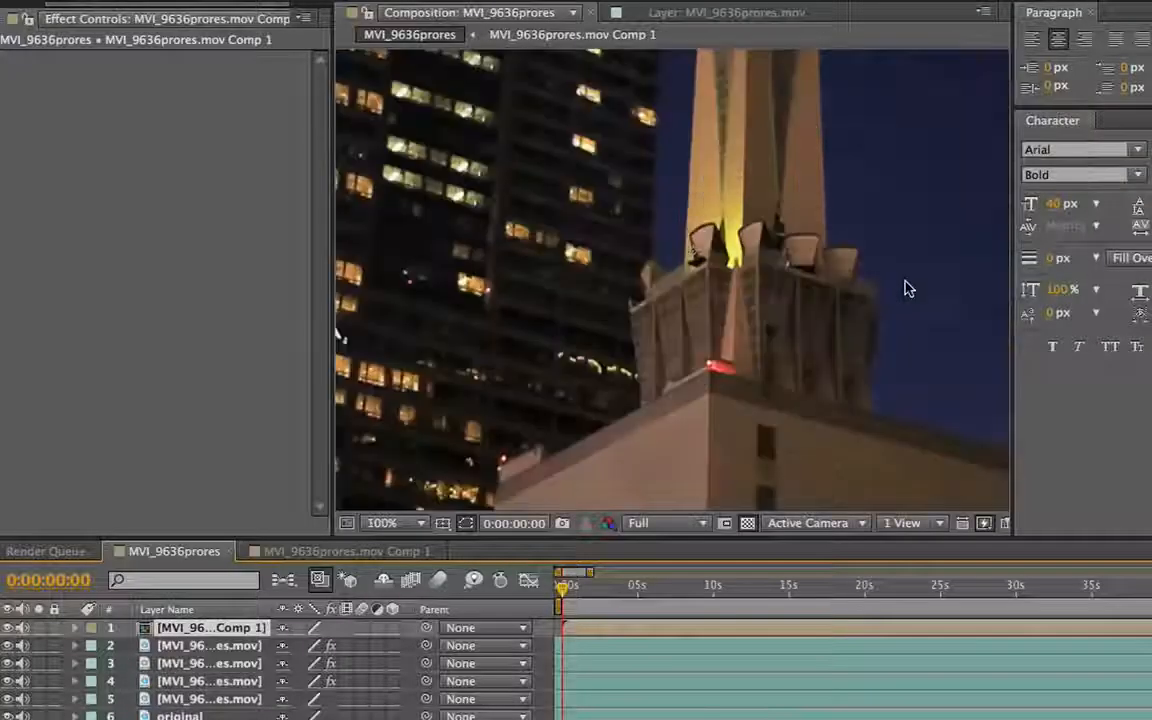
left_click_drag(829, 281, 439, 246)
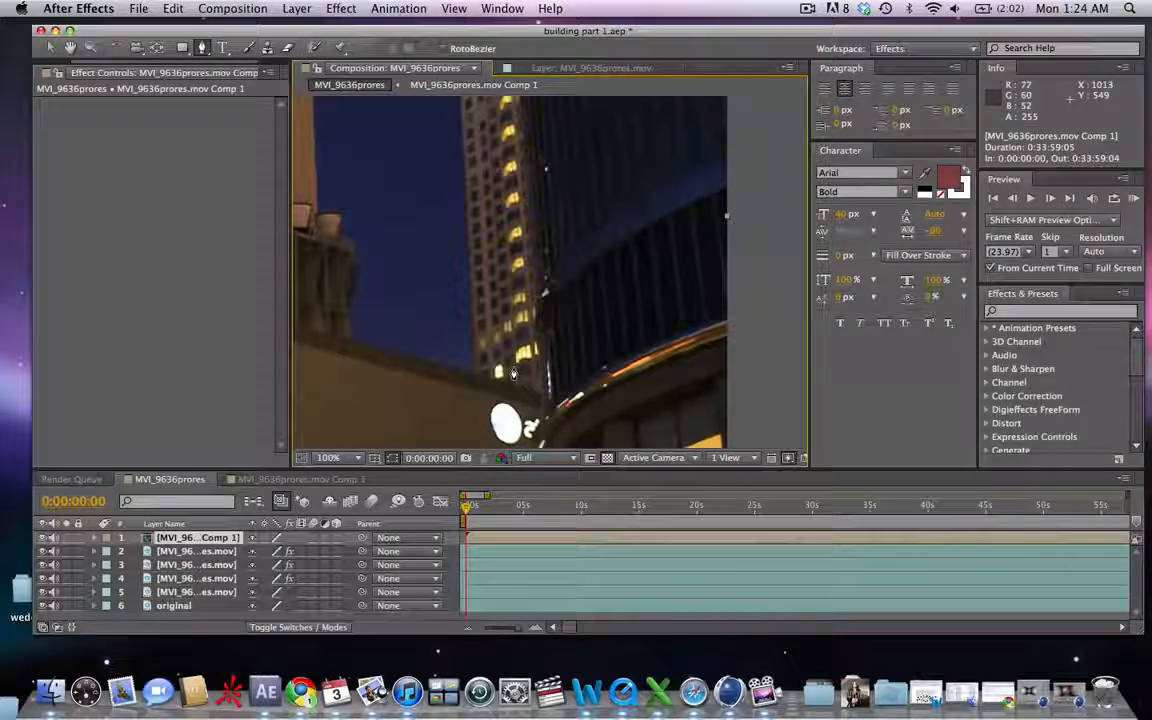
left_click(513, 370)
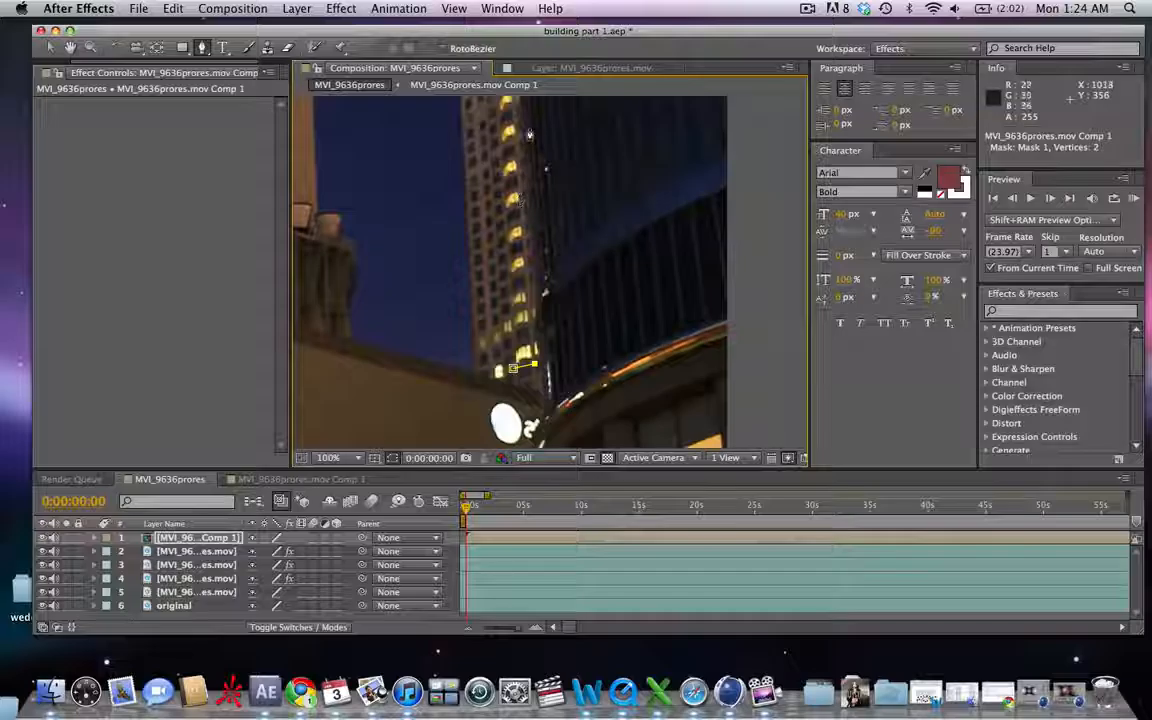
left_click_drag(529, 134, 537, 291)
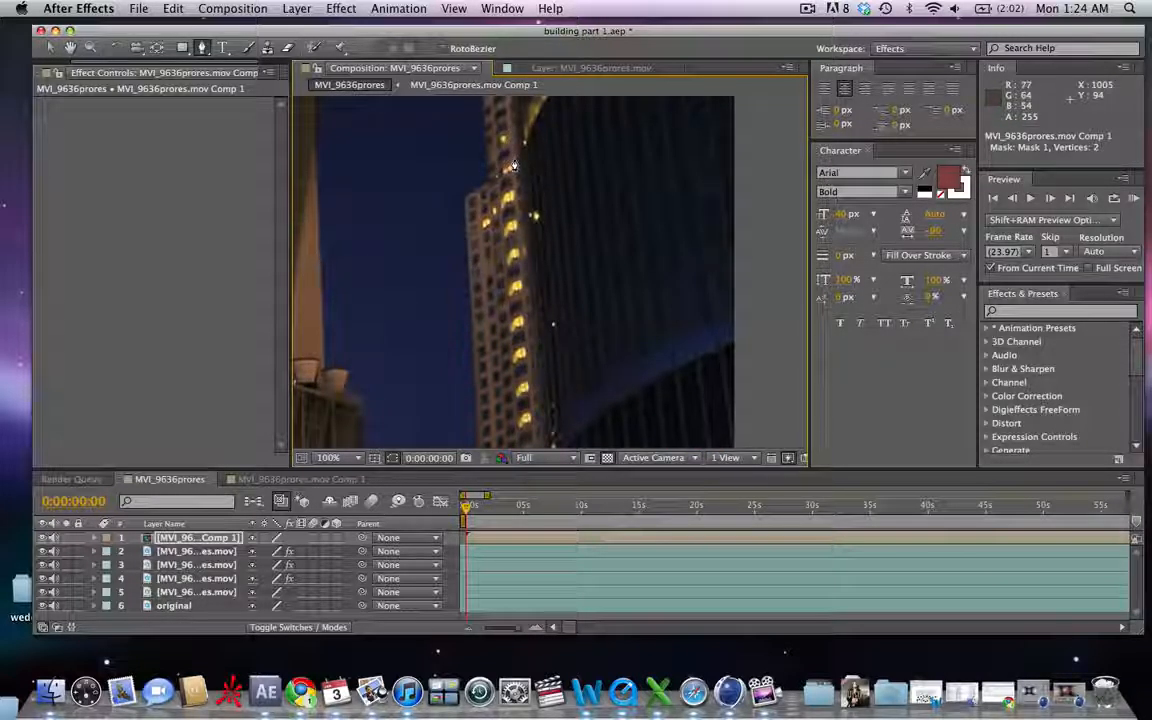
left_click(513, 184)
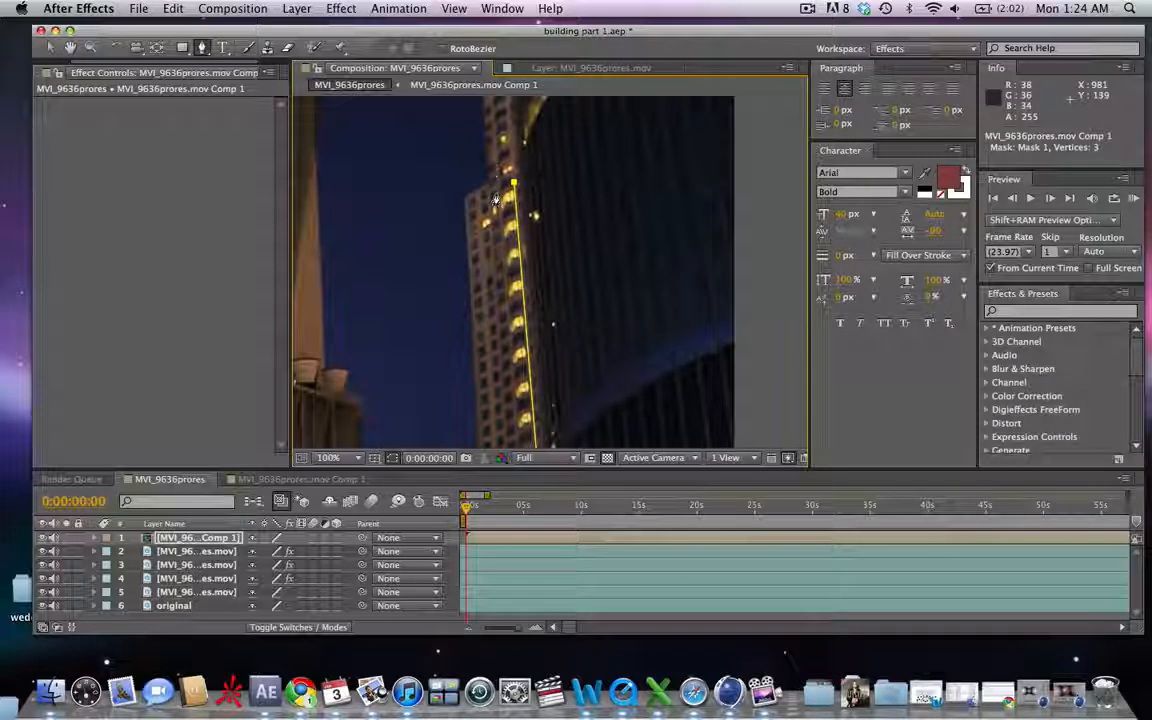
scroll(507, 258, "down", 3)
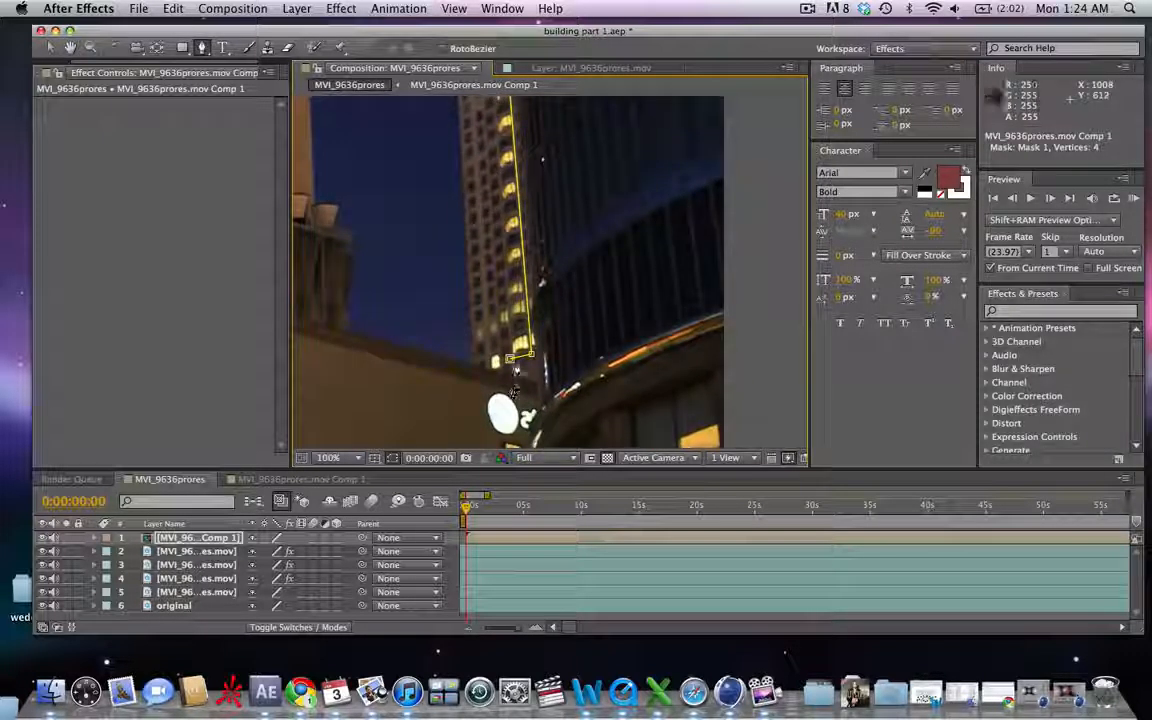
left_click(509, 359)
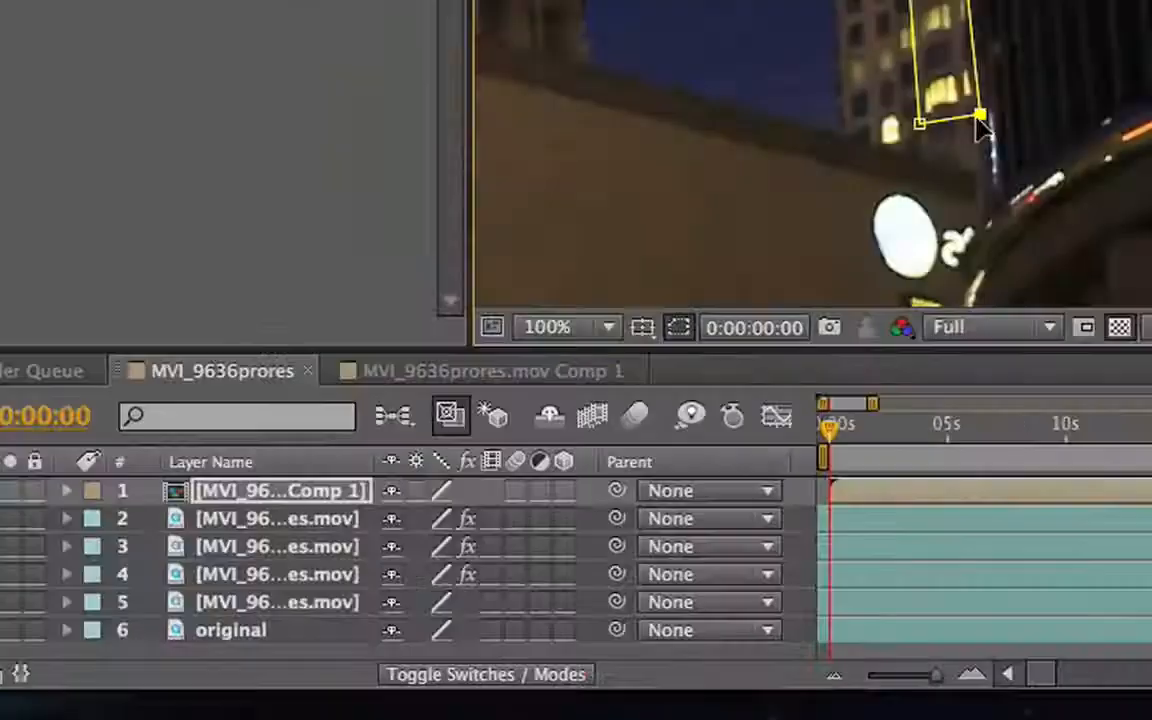
Hide the four footage layers between the pre-comp and the original, and toggle the pre-comp's visibility to check the masked strip.
left_click(313, 601)
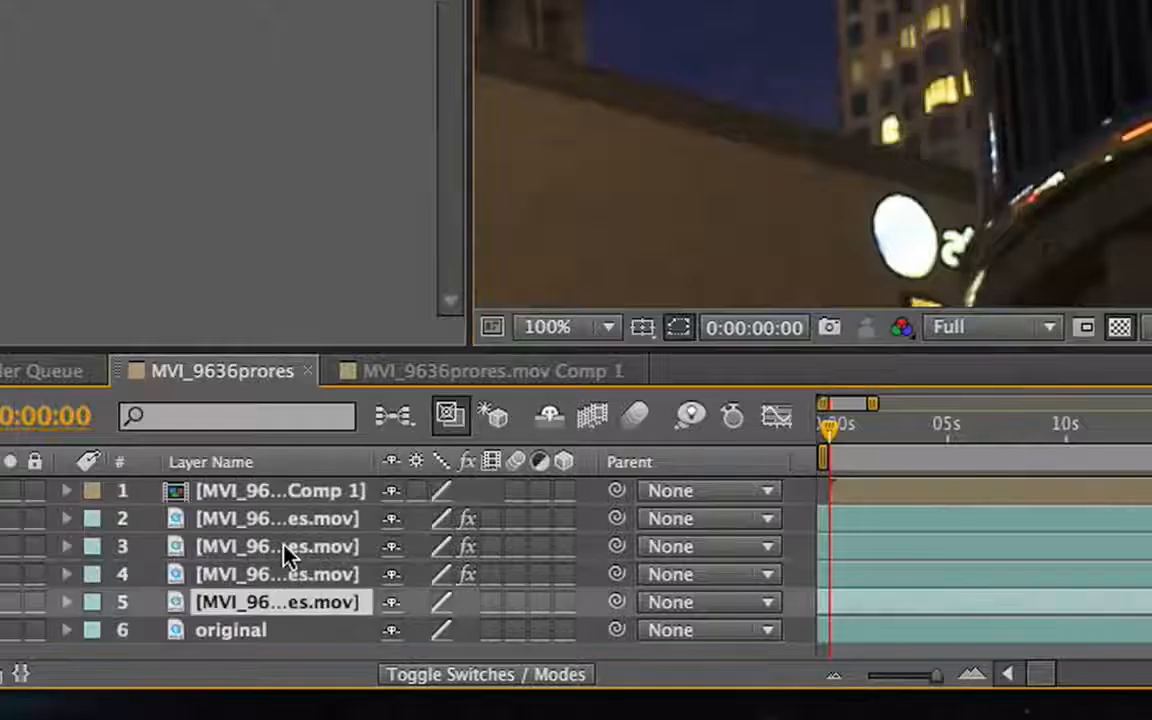
left_click(285, 546, "shift")
left_click(320, 530, "shift")
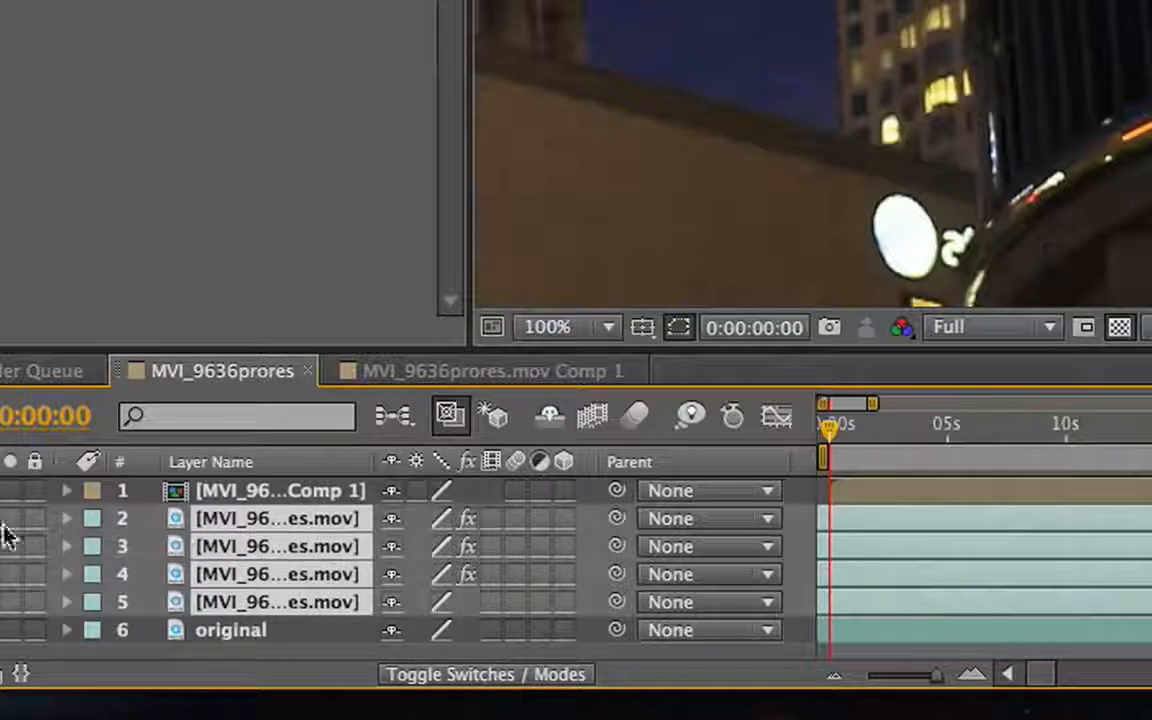
left_click(213, 492)
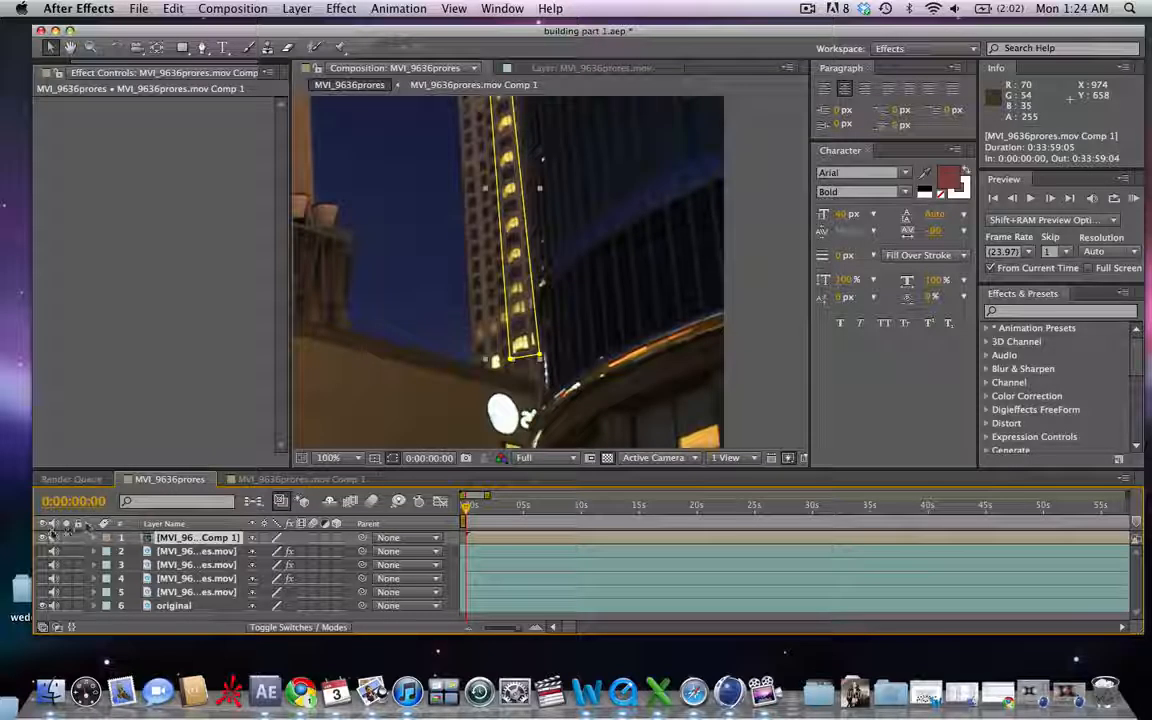
left_click(43, 539)
left_click(43, 539)
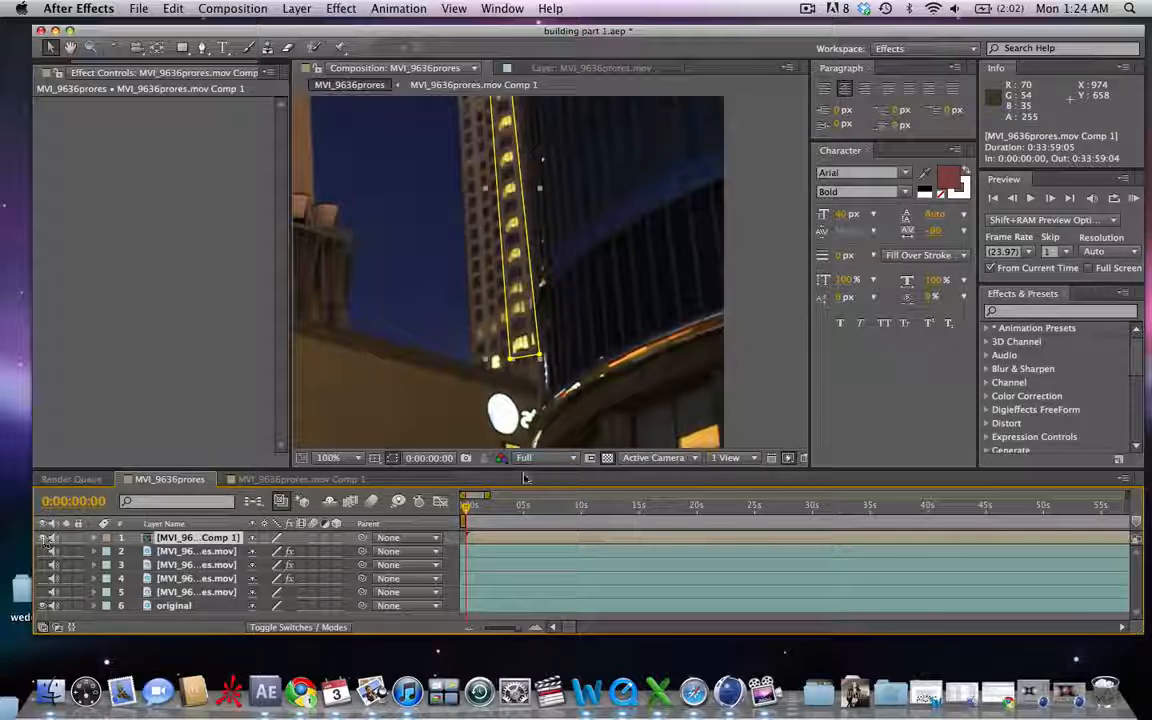
Enable Mask Path keyframing for Mask 1 on the pre-composed layer at 0:00:00:00.
key("h")
left_click_drag(583, 224, 603, 371)
key("v")
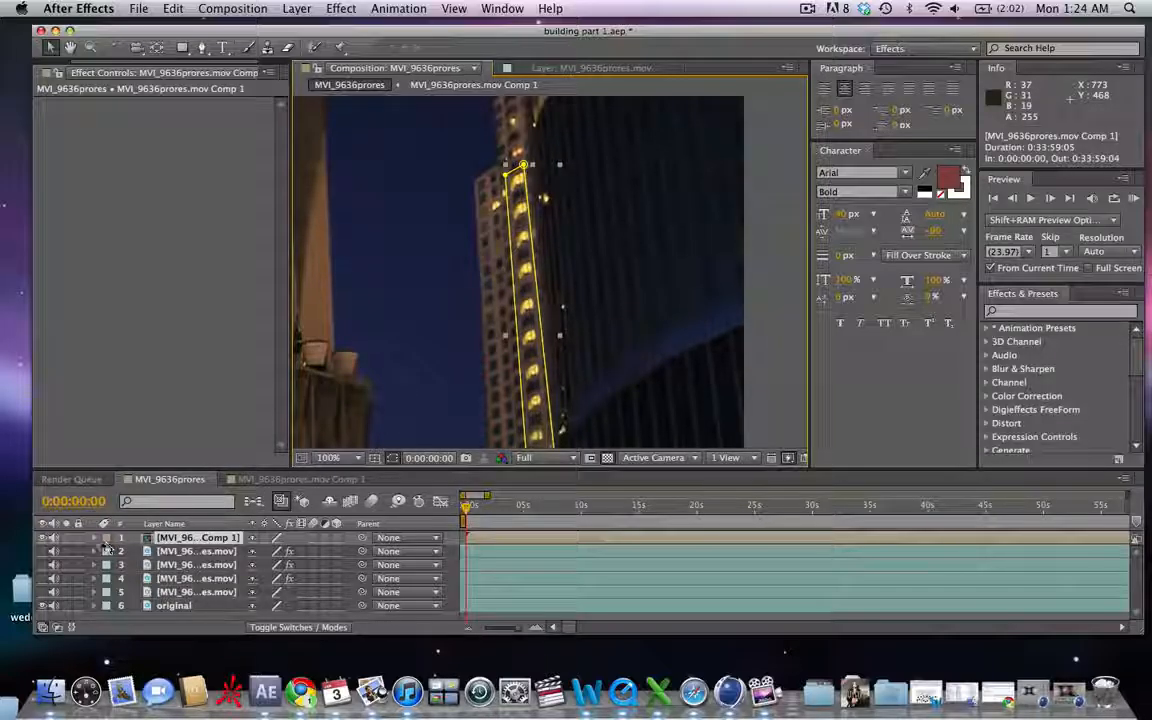
left_click(93, 539)
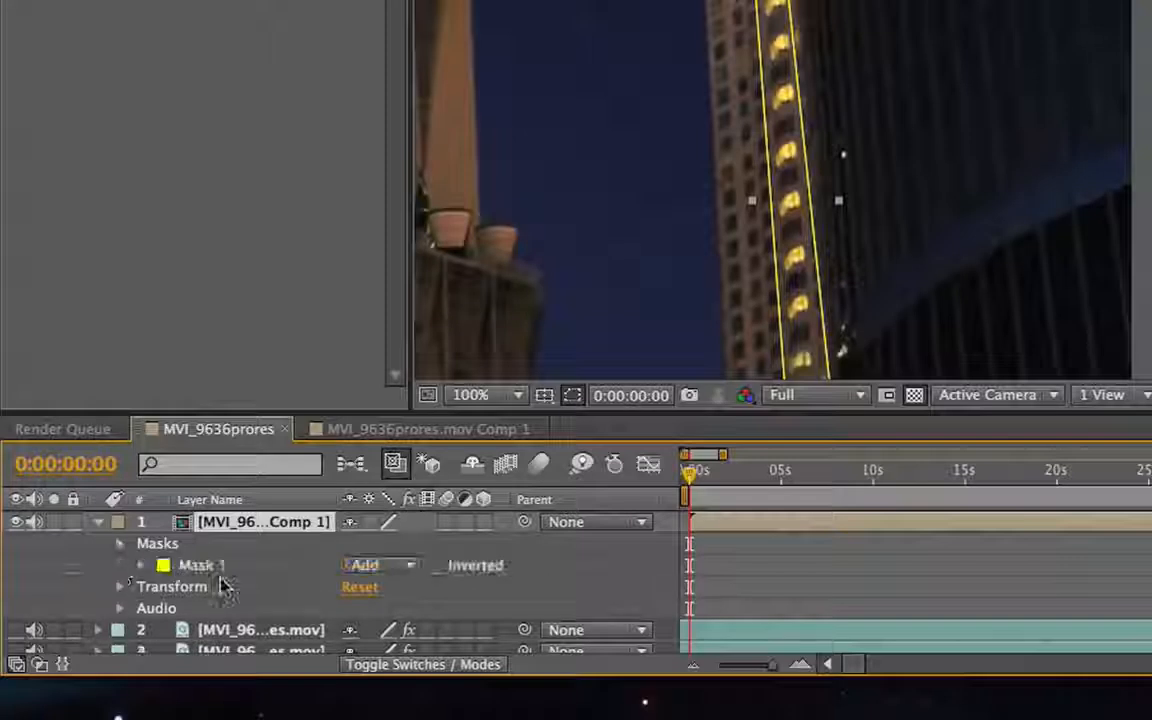
left_click(141, 565)
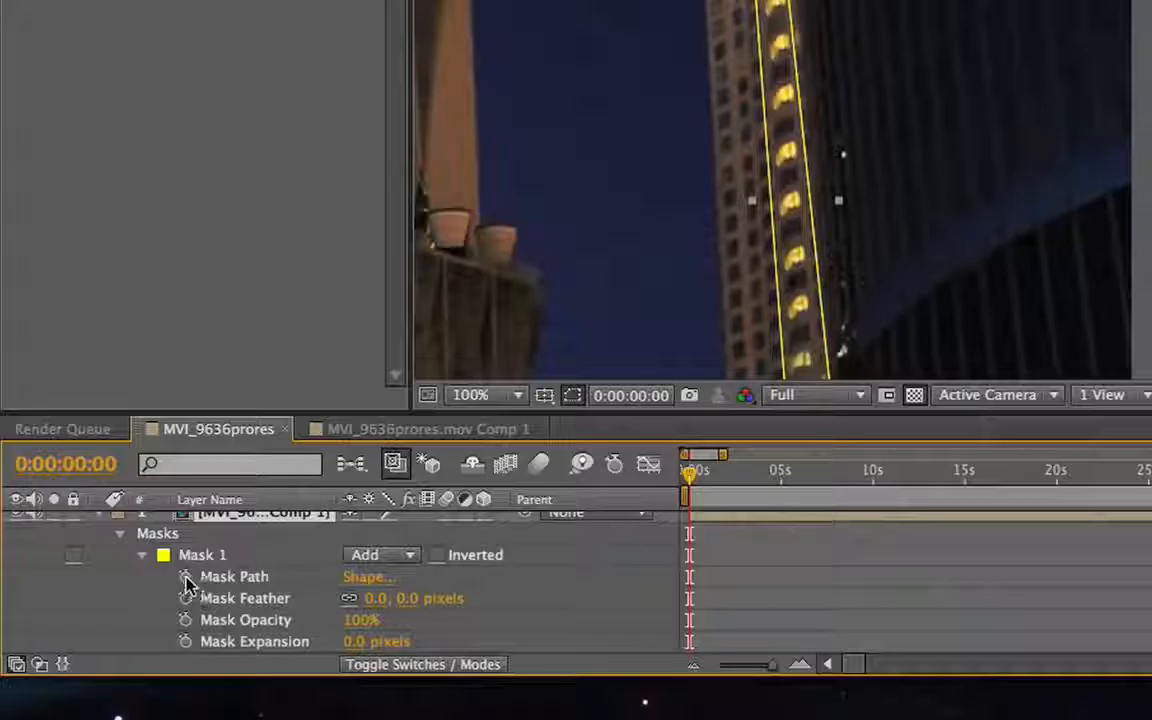
left_click(185, 577)
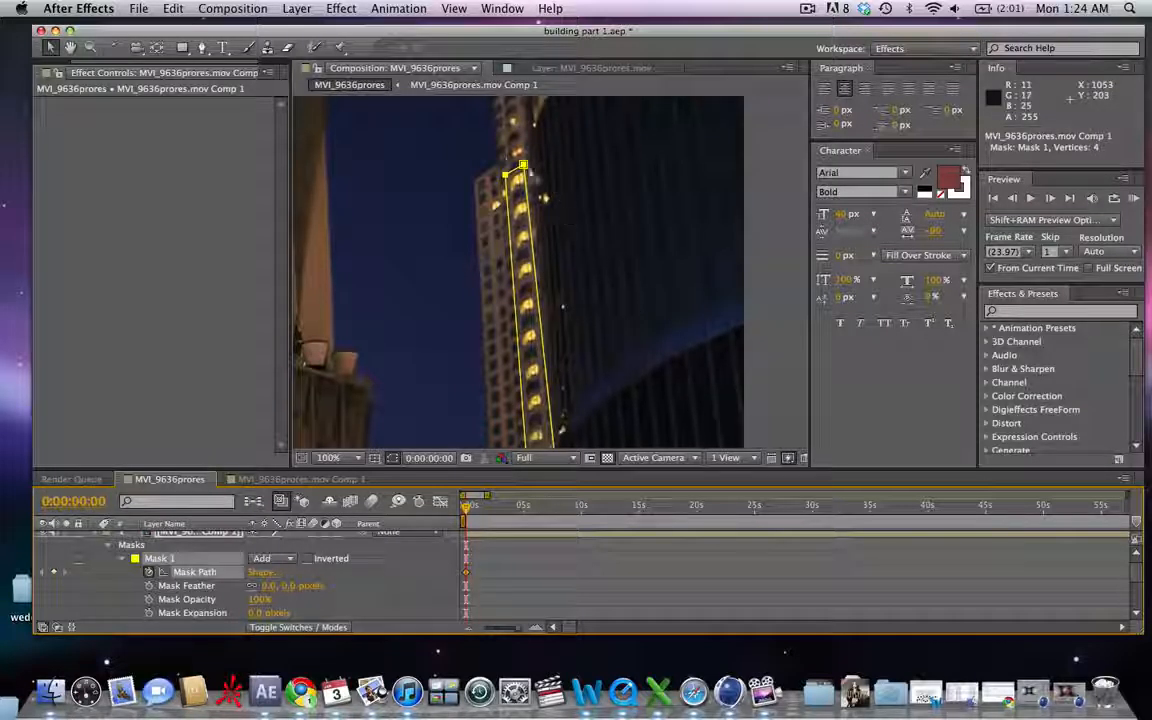
Keyframe Mask 1's path at frames 1 and 2 by lowering its two top vertices about one window per frame.
left_click_drag(478, 163, 576, 189)
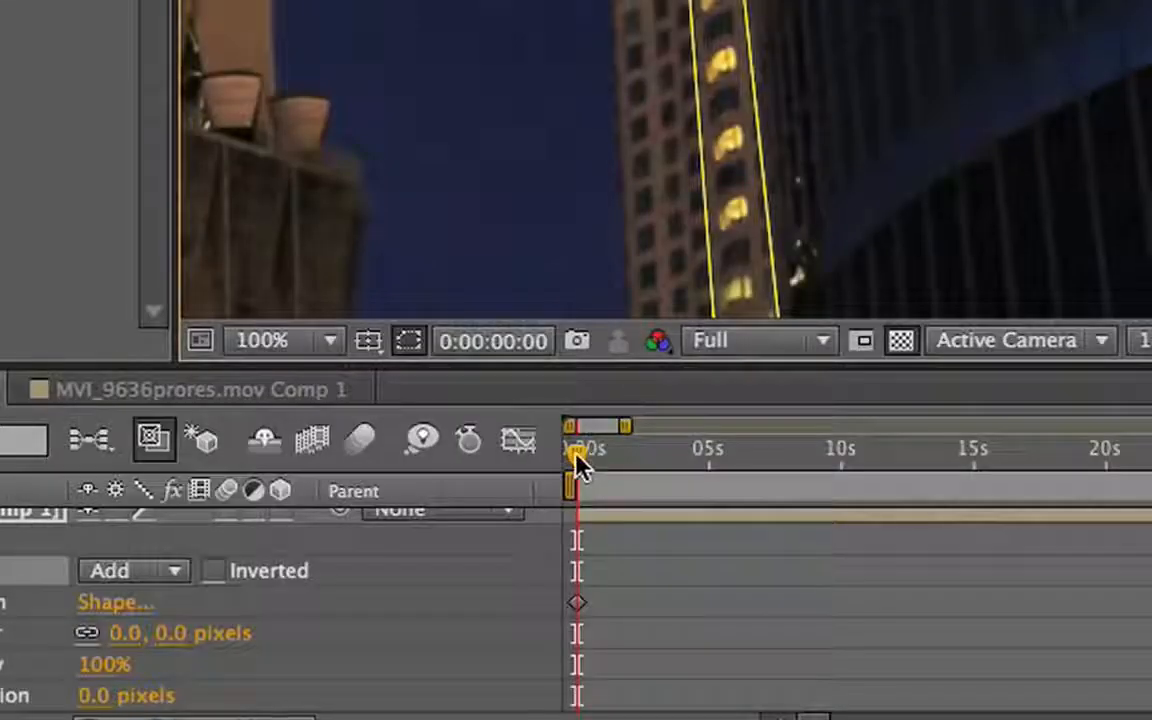
left_click_drag(625, 427, 582, 430)
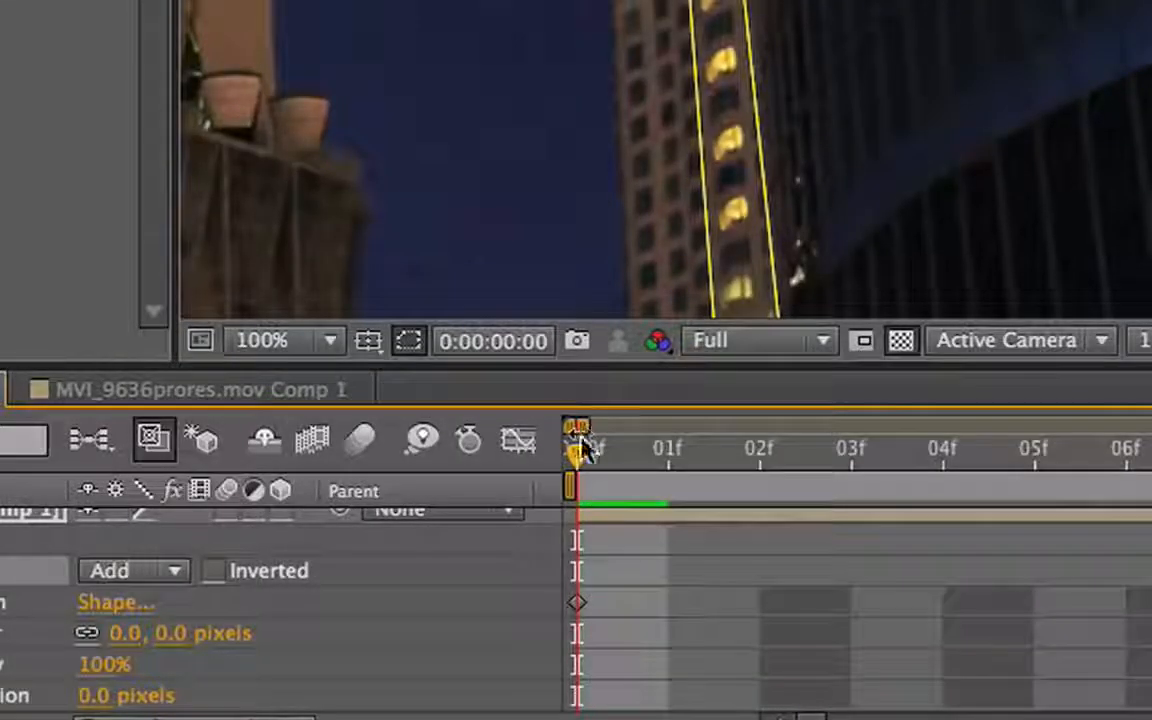
key("Page_Down")
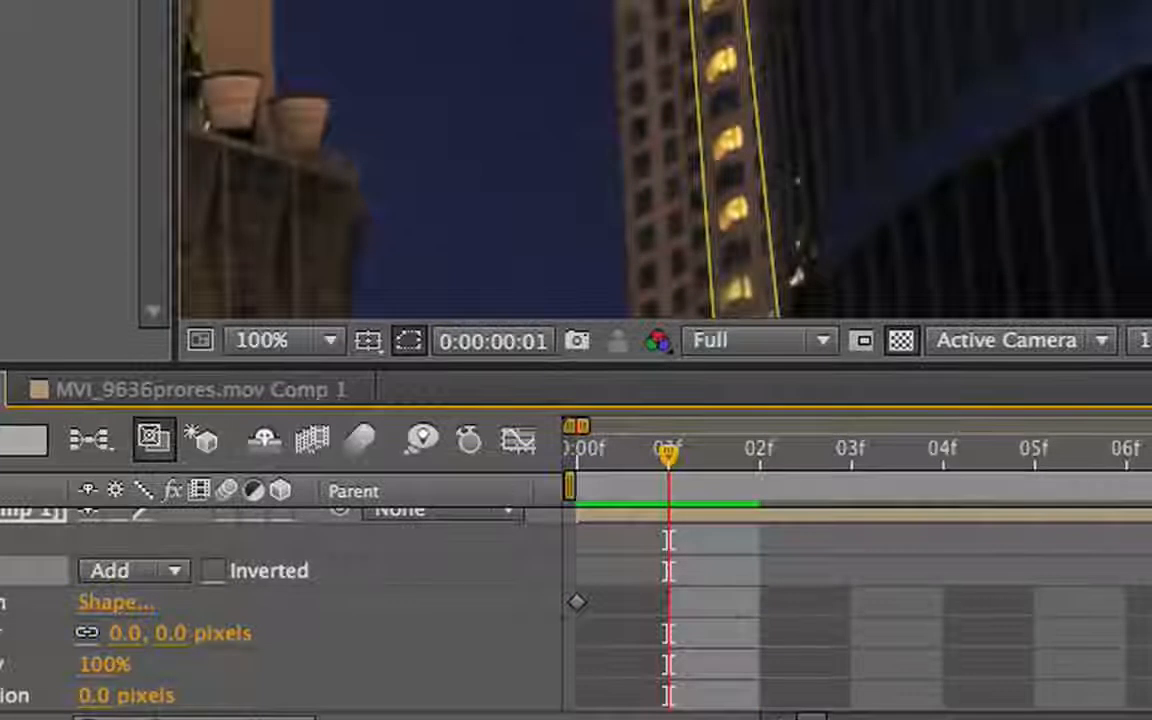
left_click_drag(524, 181, 528, 194)
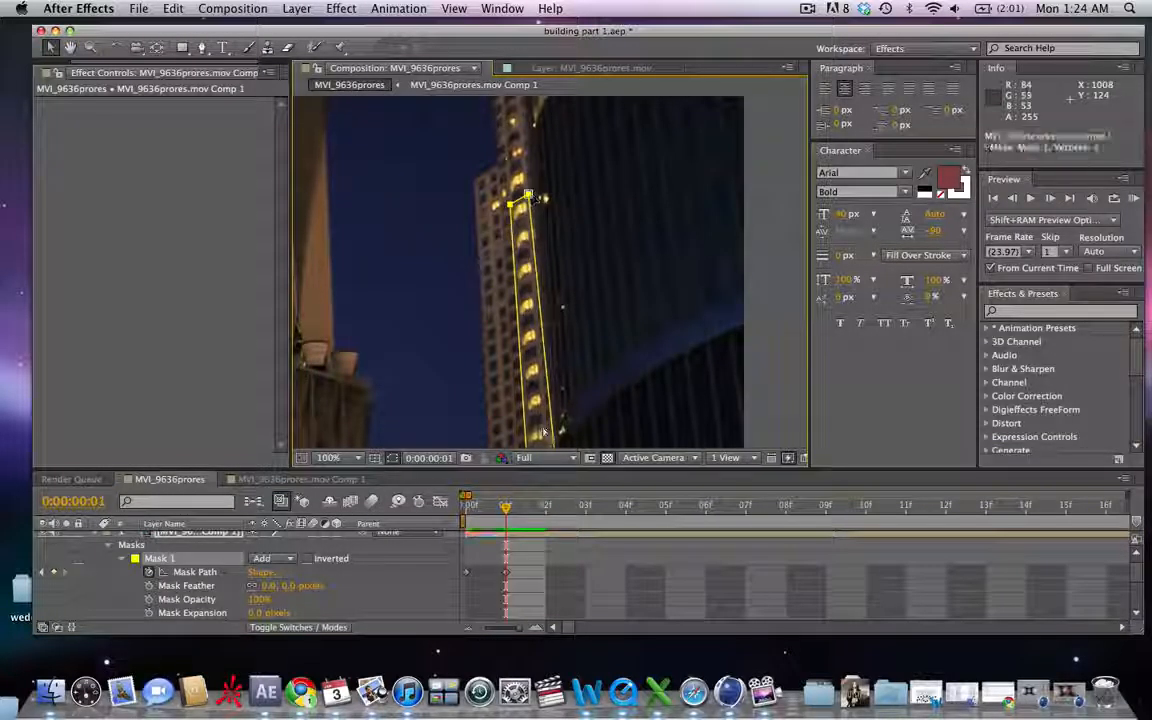
key("Page_Down")
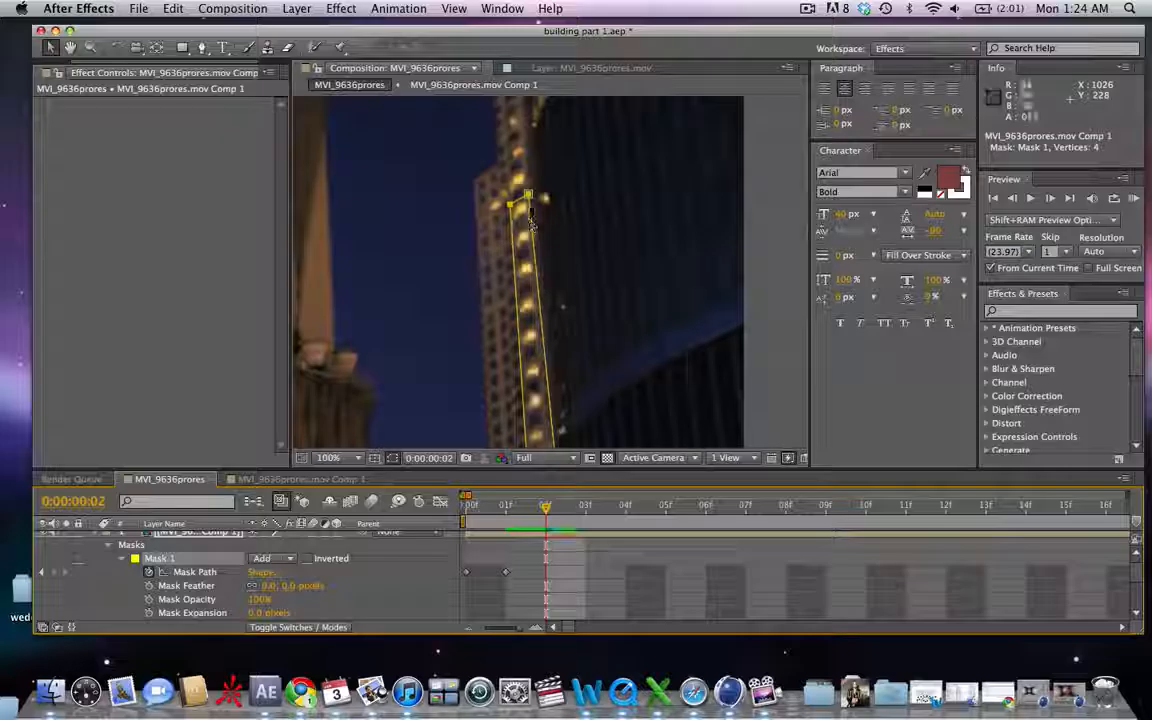
left_click_drag(527, 196, 532, 224)
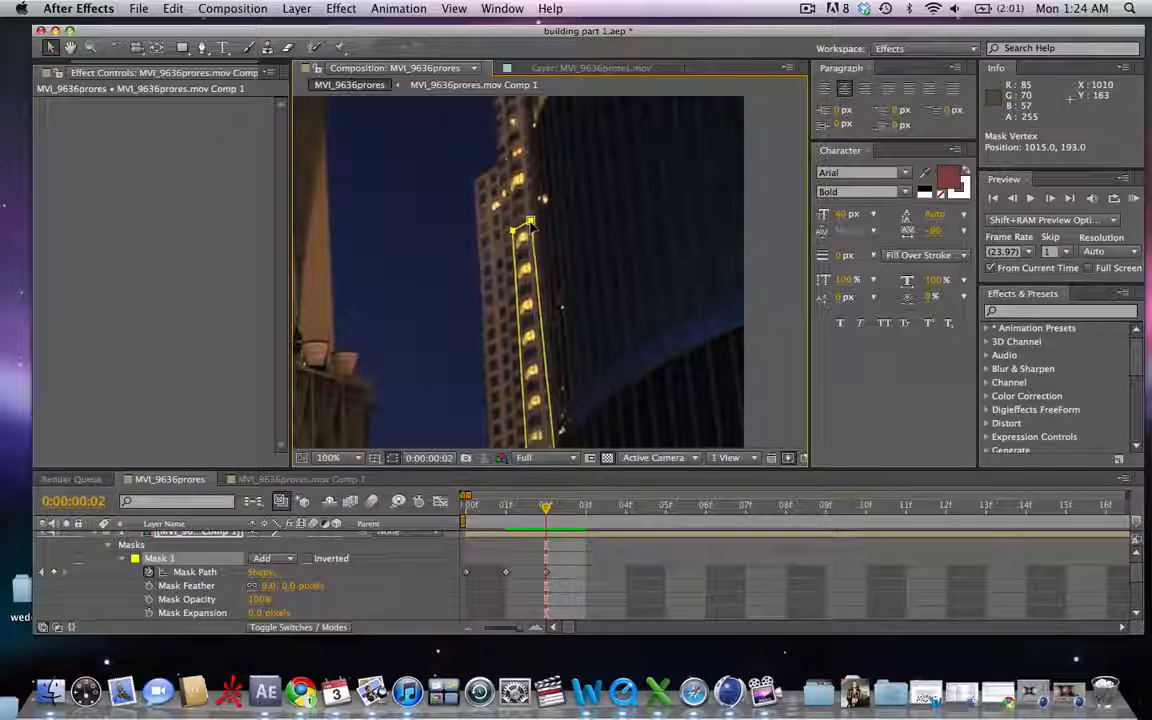
Keyframe the mask path at frames 3, 4 and 5, lowering the two top vertices by one more lit window each frame.
left_click(585, 512)
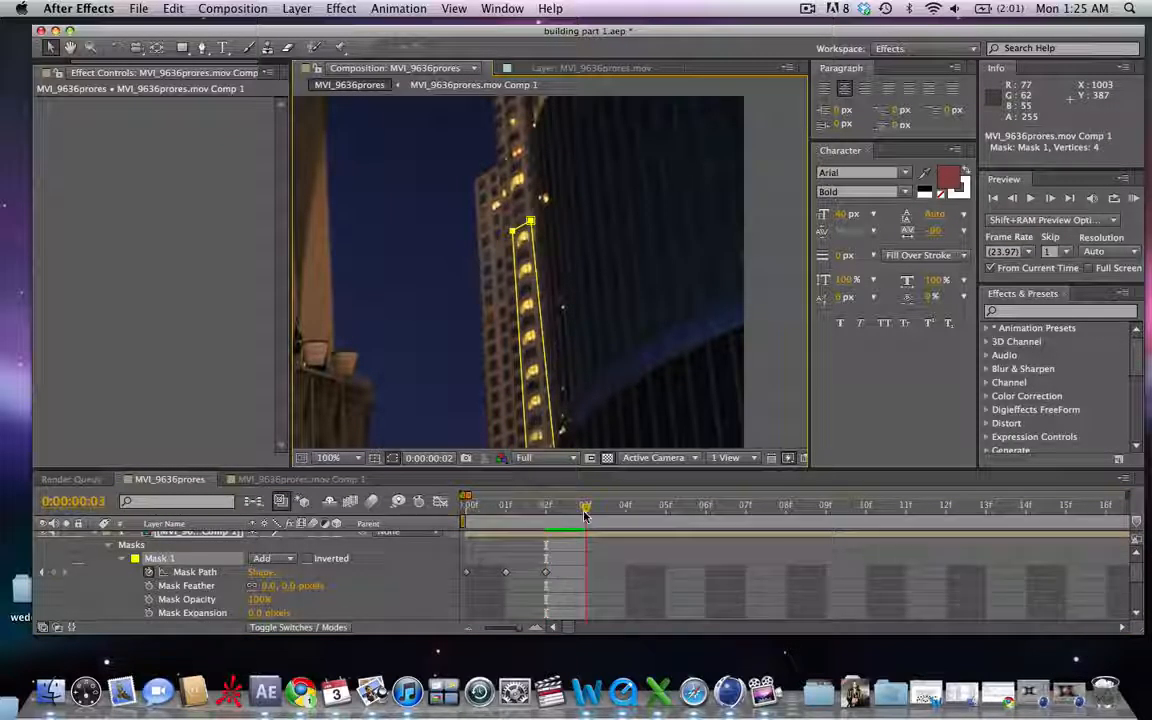
left_click_drag(530, 221, 533, 256)
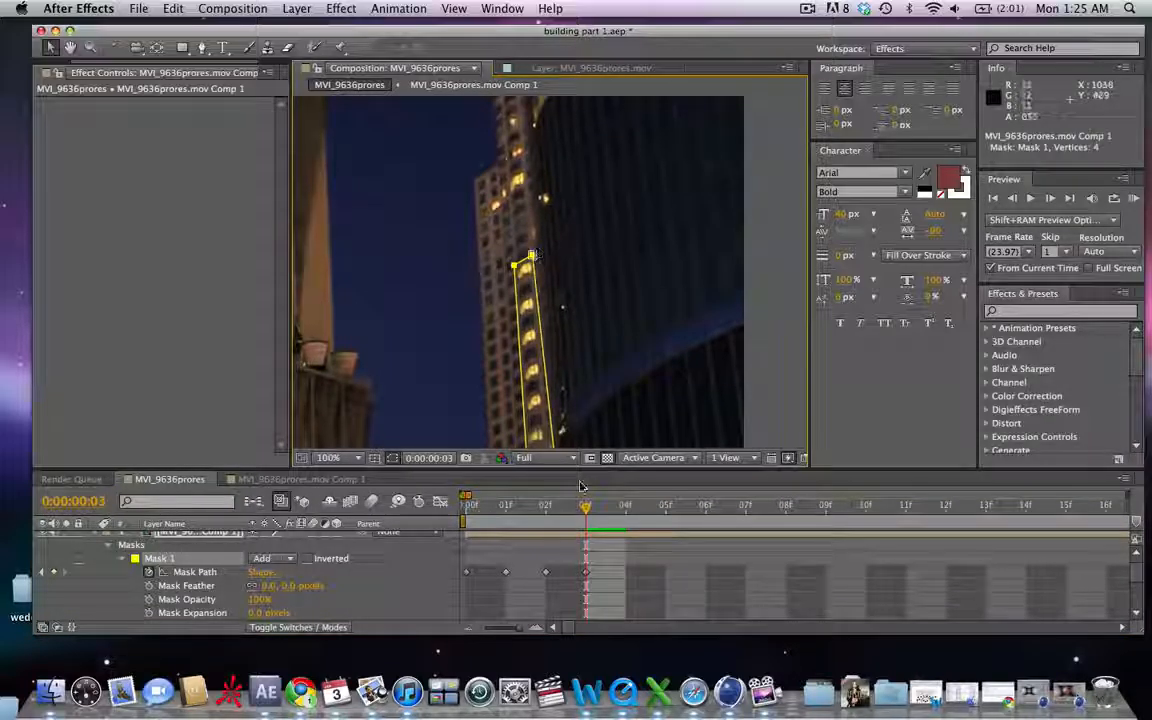
left_click(630, 509)
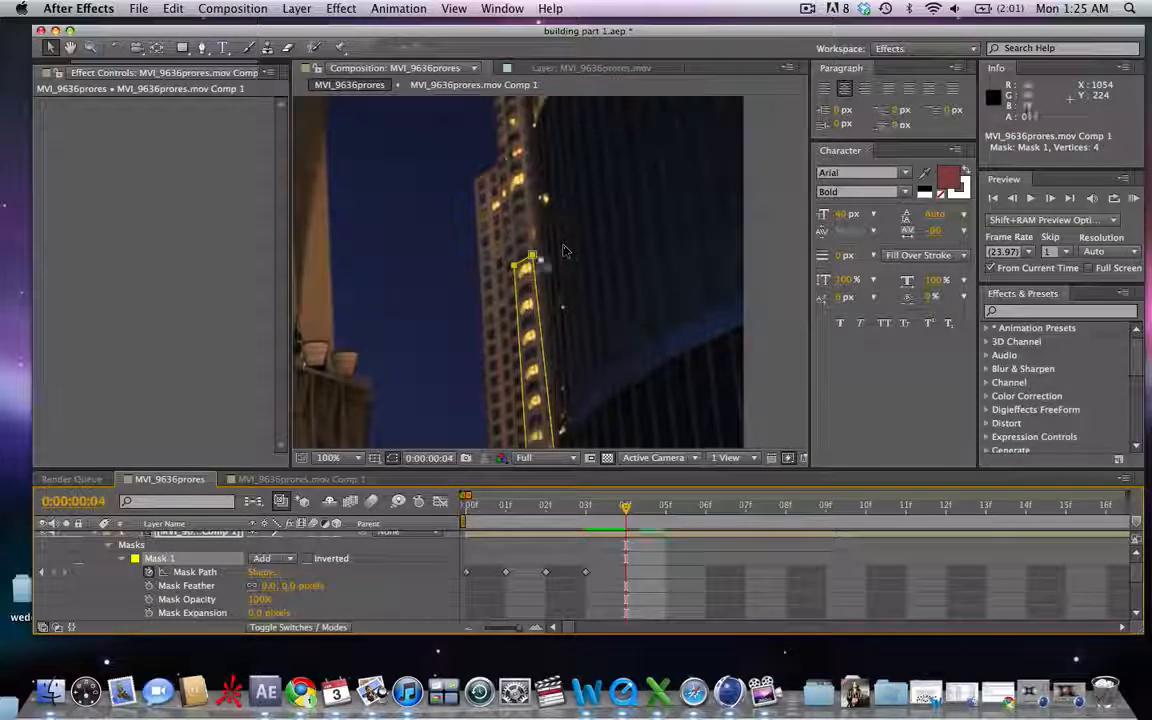
left_click_drag(532, 257, 535, 291)
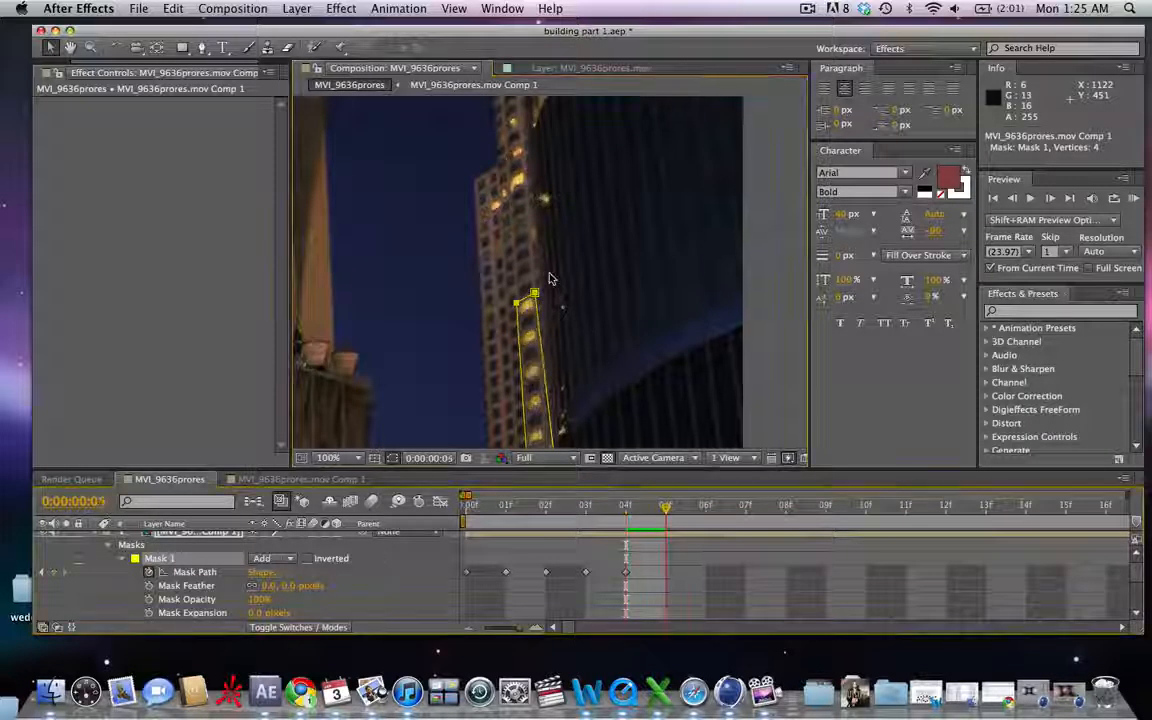
left_click(665, 509)
left_click_drag(535, 296, 539, 331)
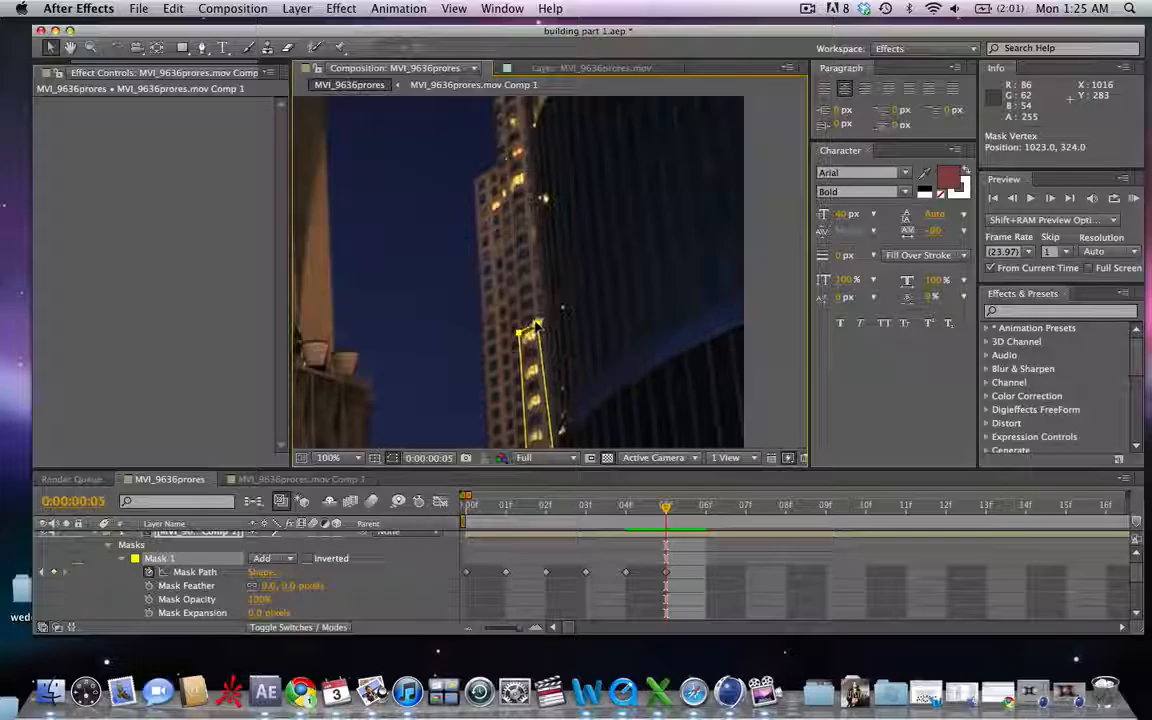
Continue lowering the mask's top edge one lit window per frame at frames 6, 7 and 8, and advance to frame 9.
left_click(706, 509)
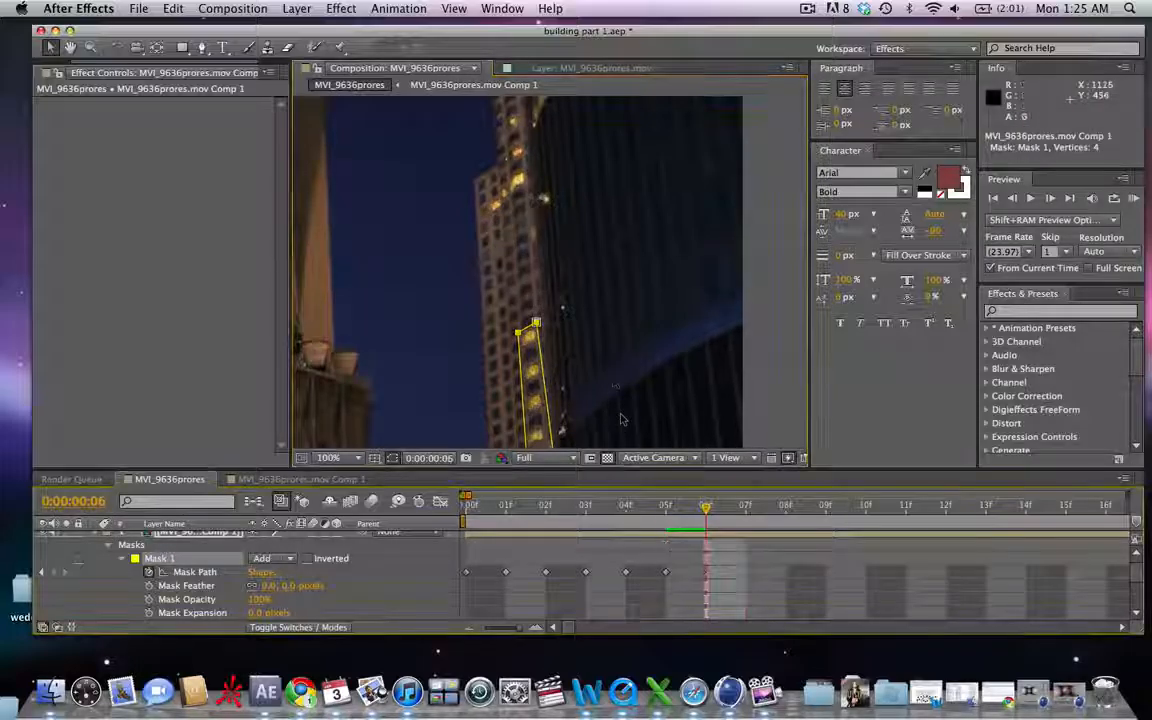
left_click_drag(536, 322, 542, 361)
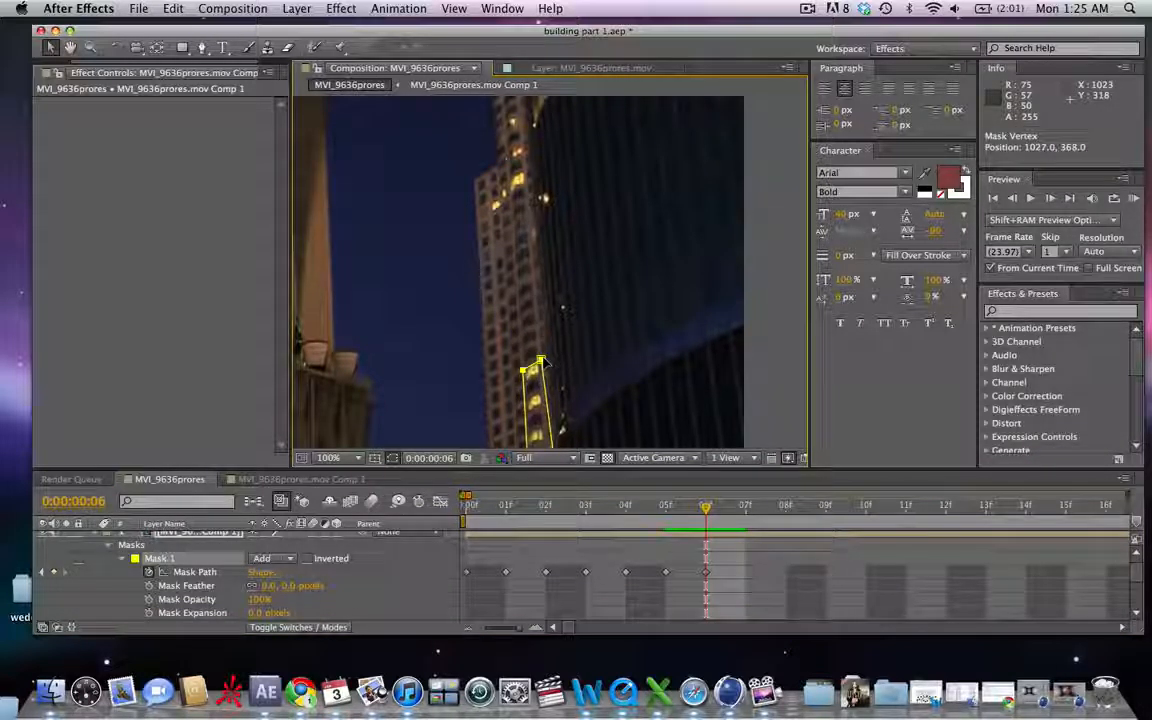
left_click(746, 508)
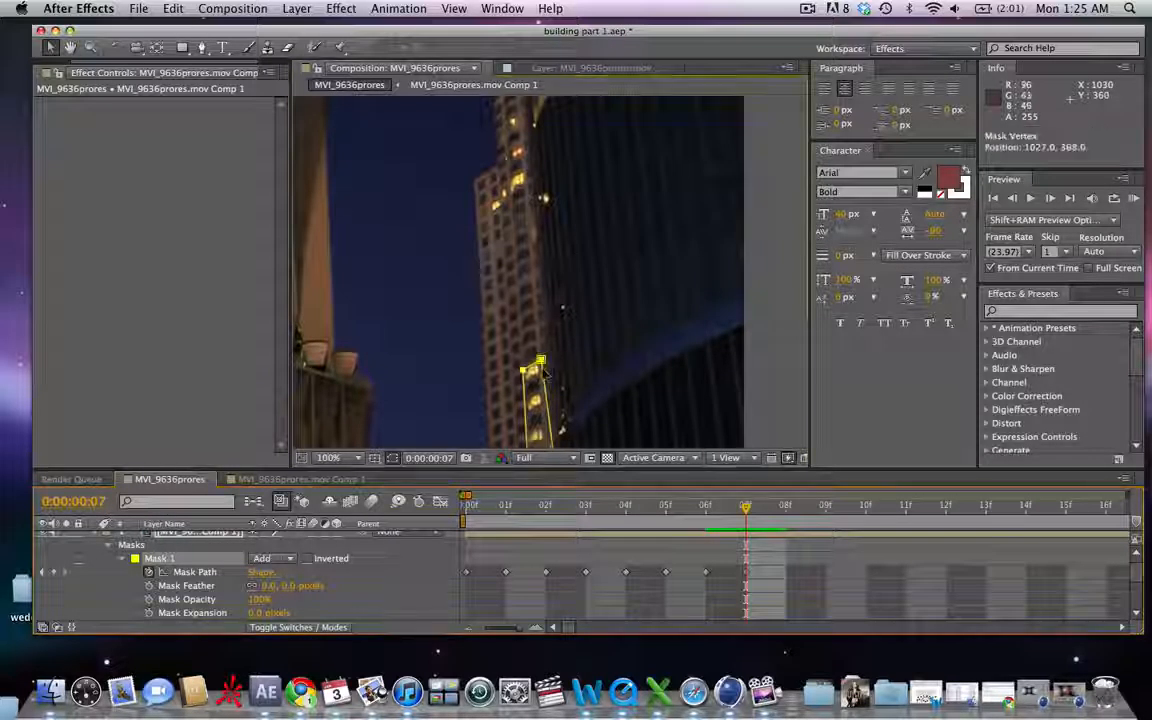
left_click_drag(541, 361, 541, 383)
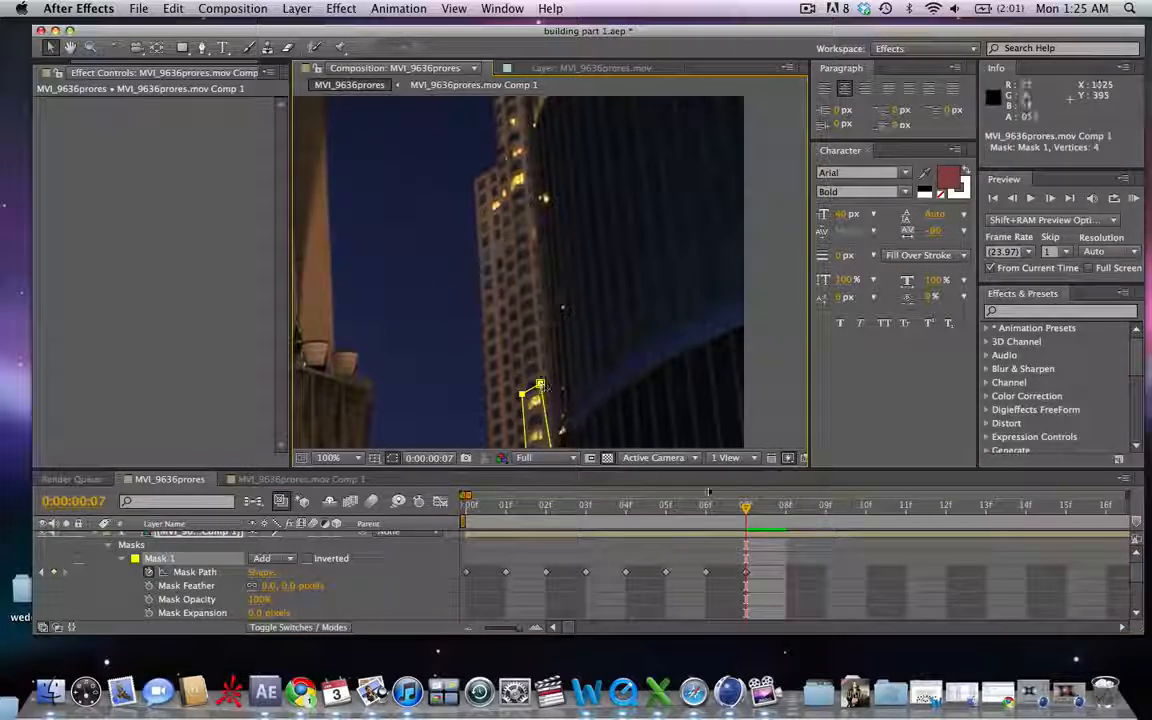
left_click(786, 508)
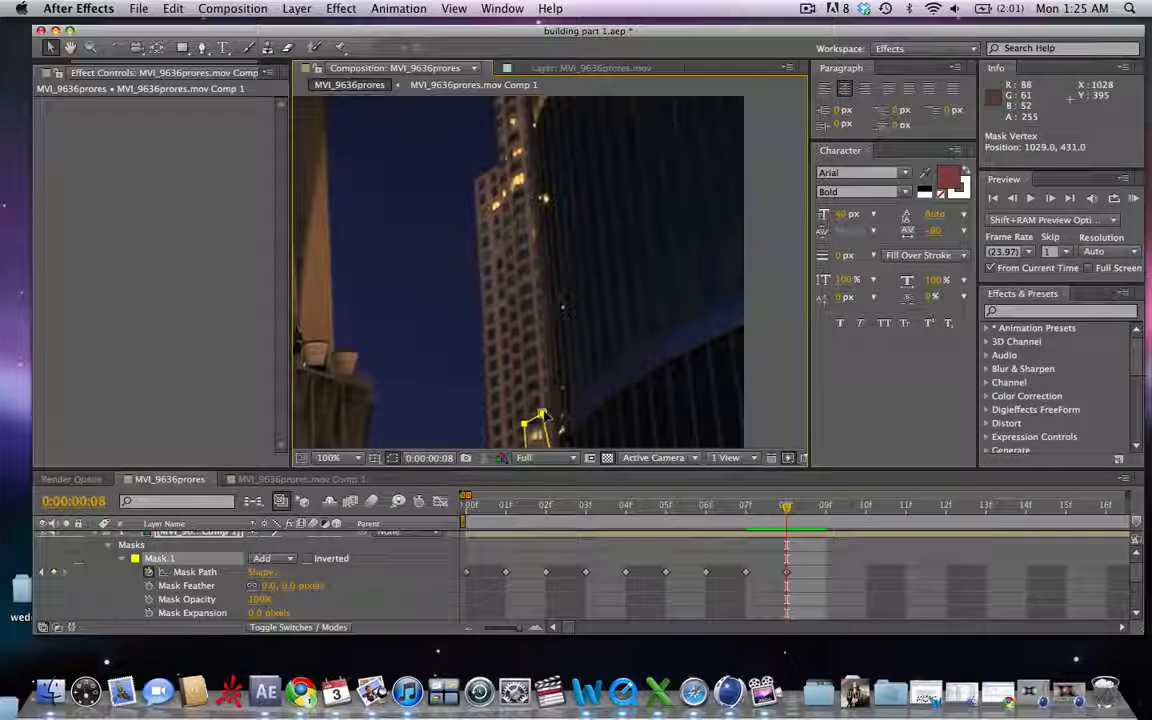
left_click(828, 509)
key("h")
left_click_drag(576, 311, 582, 198)
key("v")
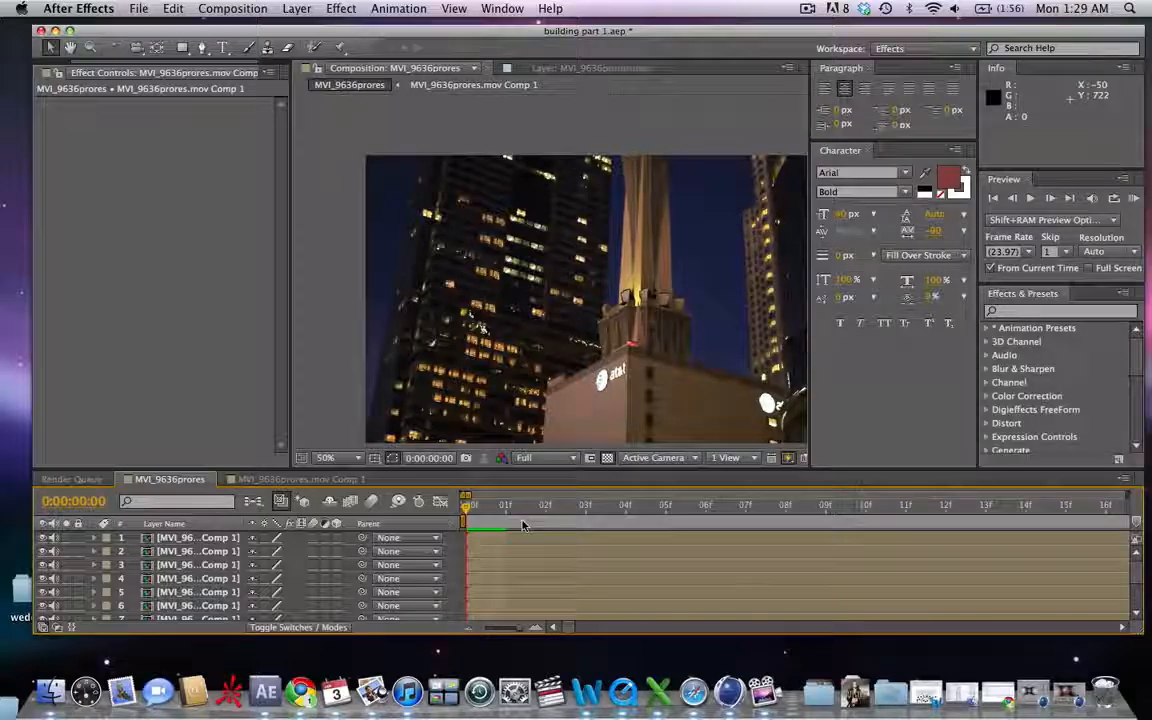
Scrub the window animation to 0:00:00:08 and select all seven pre-composed layers to review their masks.
left_click_drag(522, 508, 758, 548)
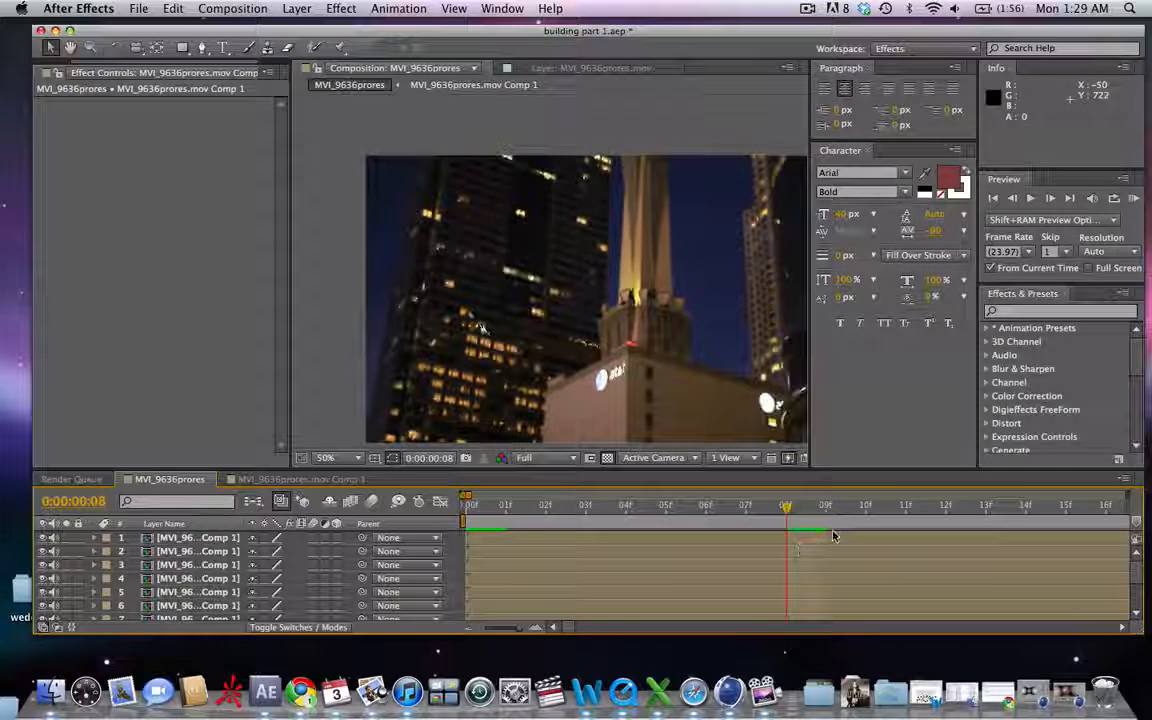
left_click(180, 541)
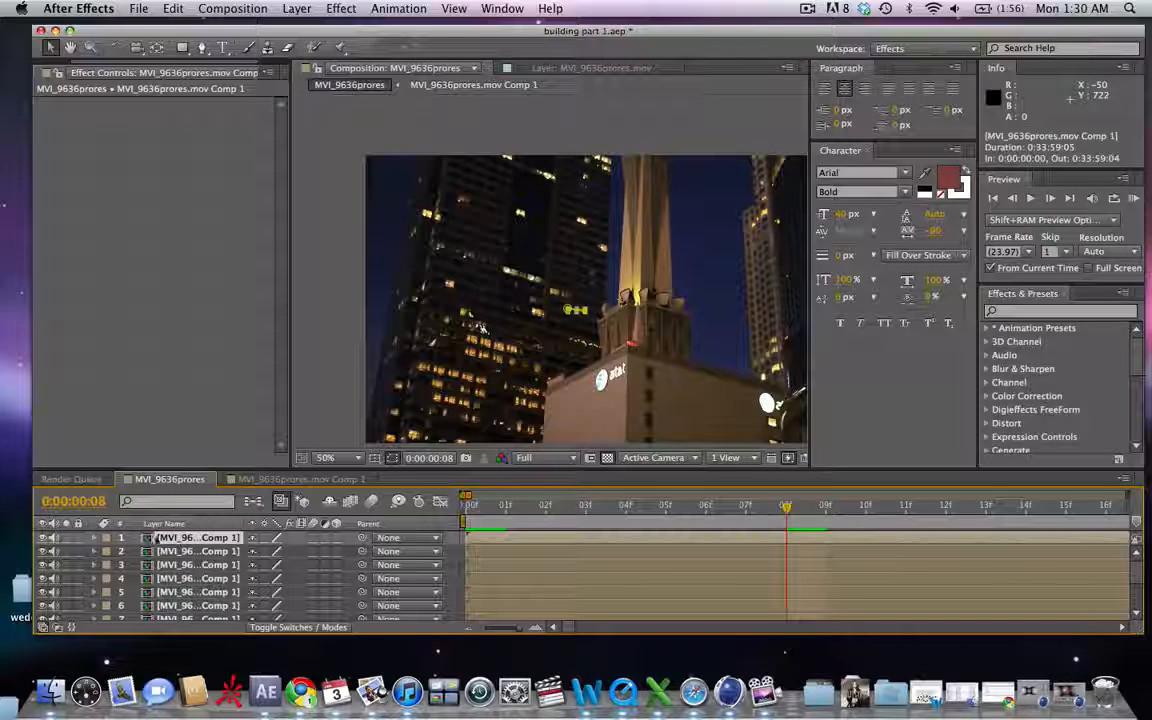
scroll(197, 601, "down", 2)
left_click(197, 586, "shift")
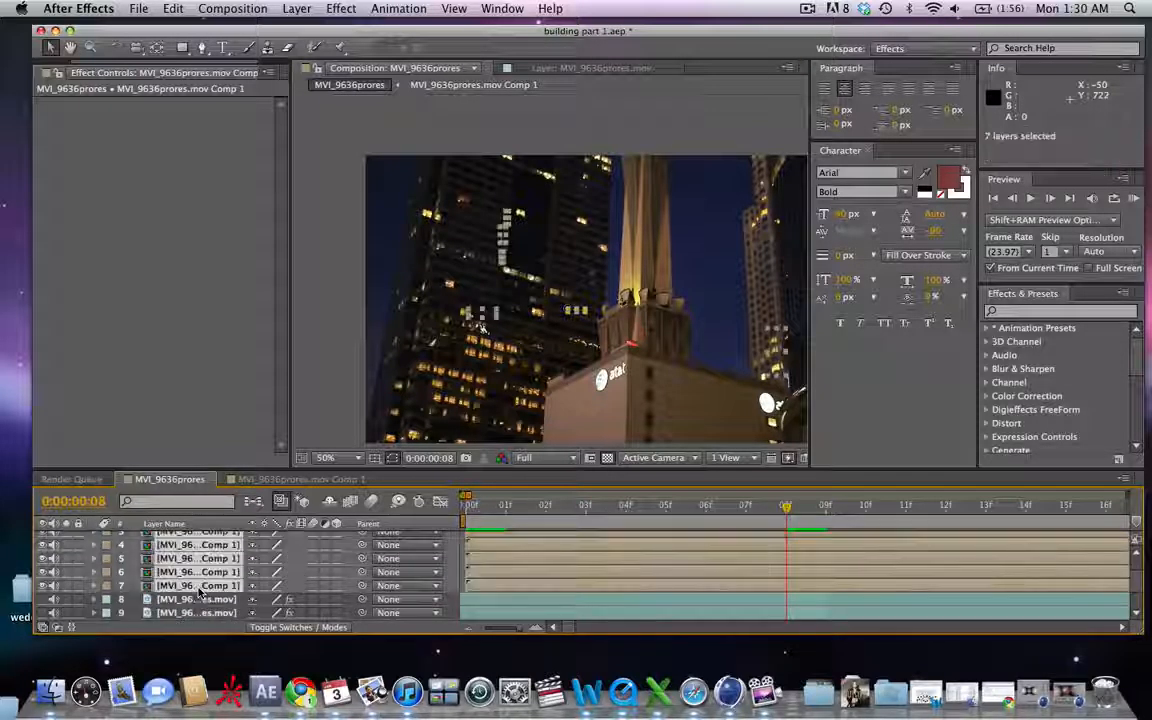
scroll(199, 592, "up", 2)
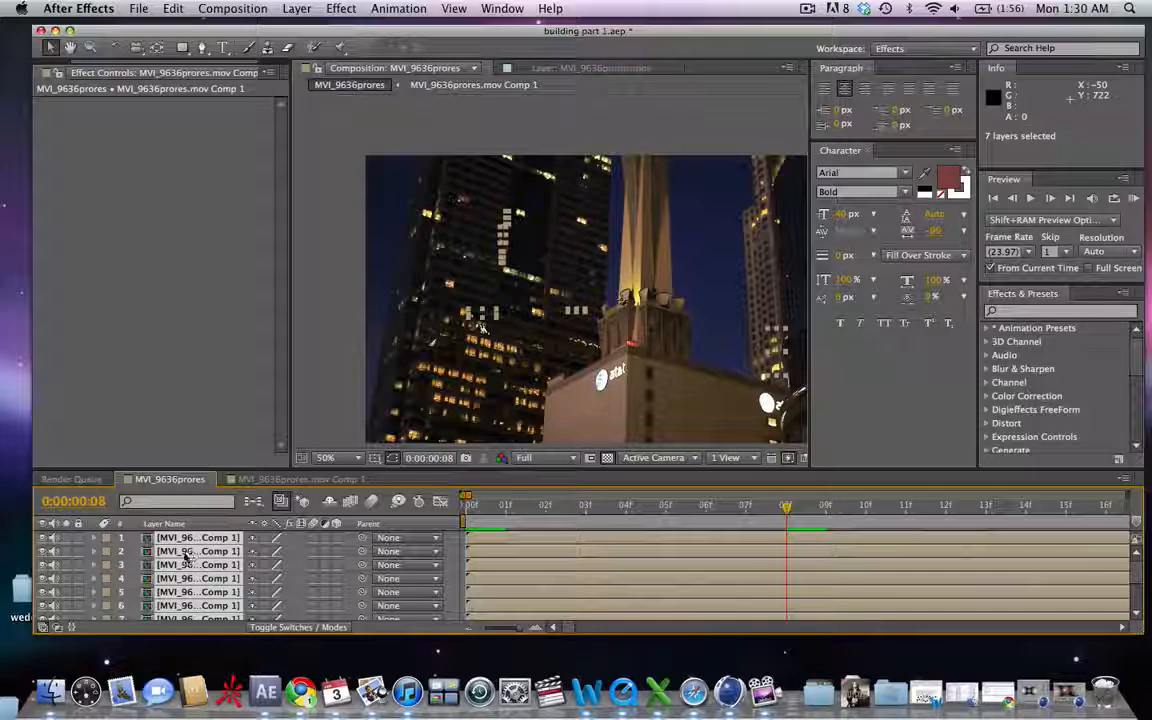
Reveal Mask 1's properties on layer 1 and duplicate its five Mask Path keyframes starting at 0:00:00:05.
left_click(95, 541)
left_click(110, 551)
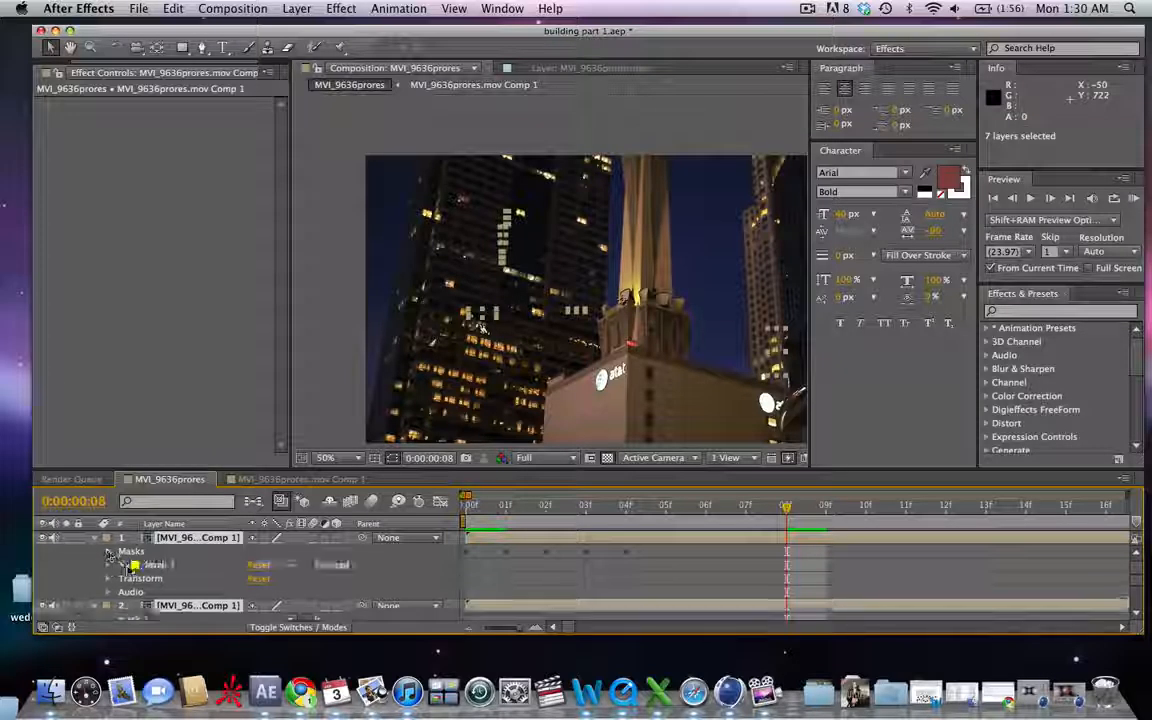
left_click(122, 564)
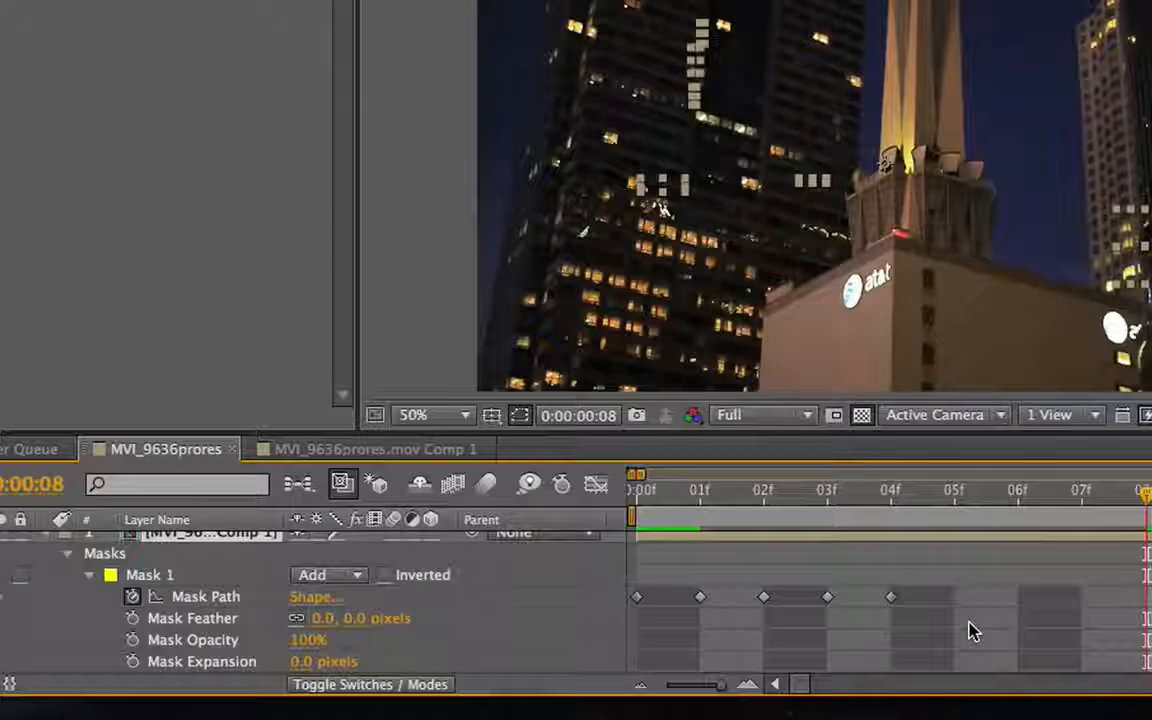
left_click_drag(675, 591, 476, 540)
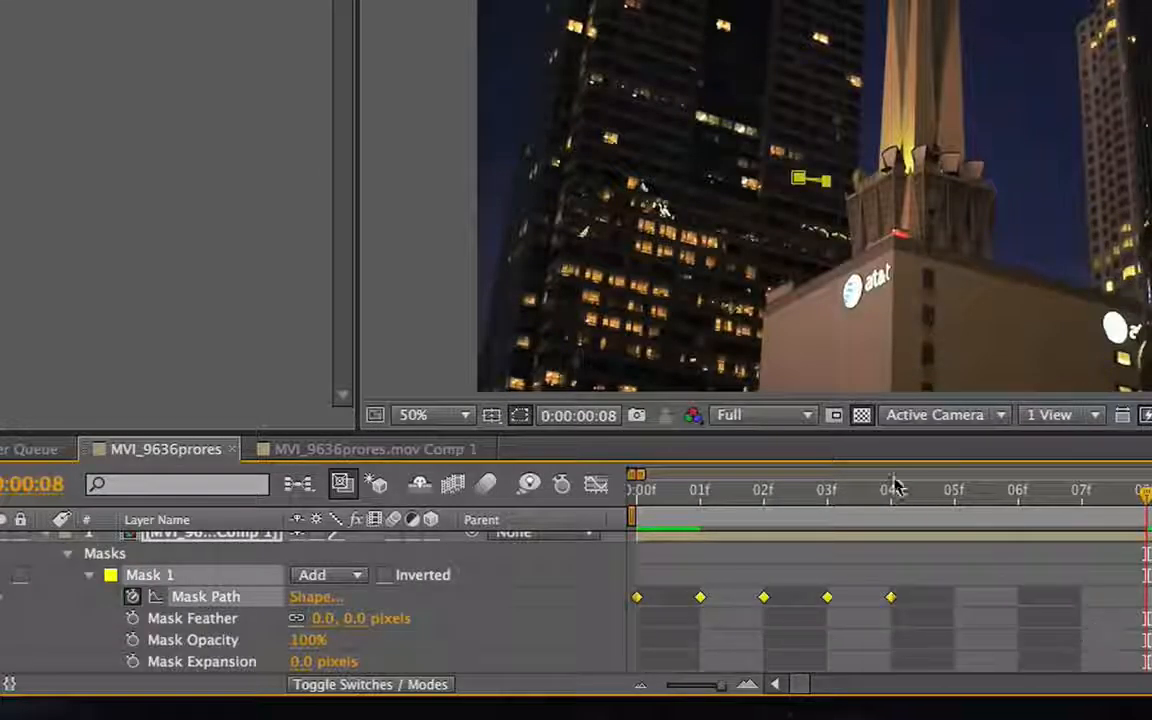
left_click(955, 489)
key("super+v")
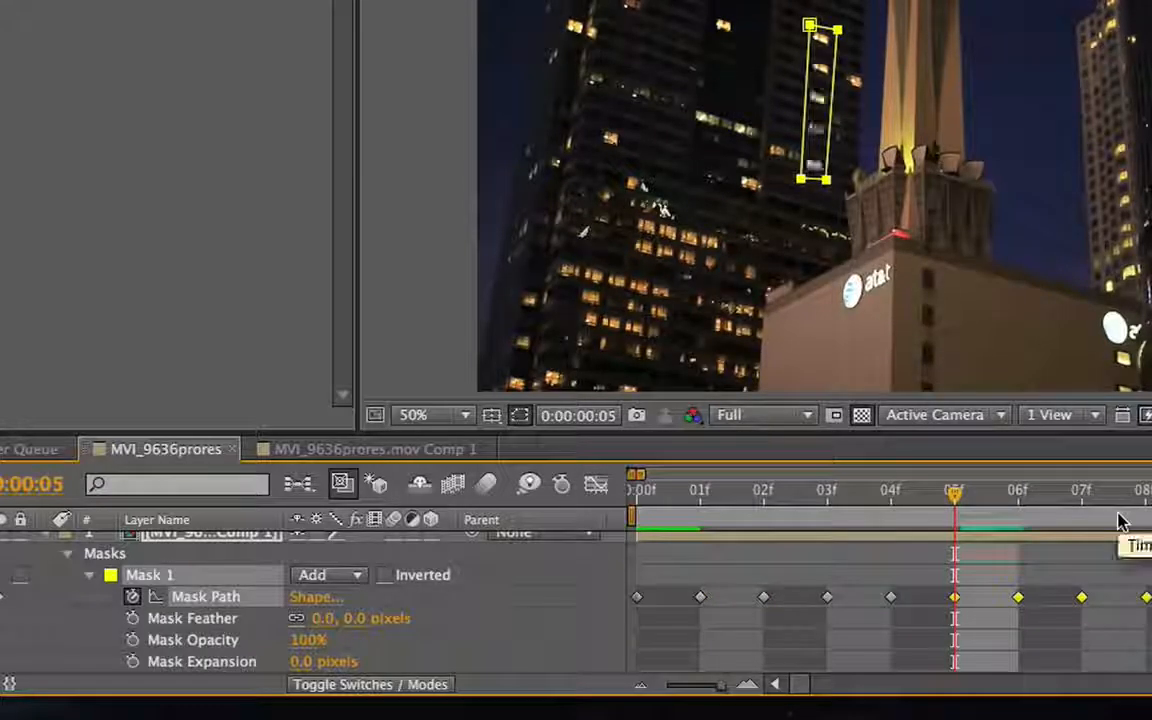
Paste the copied Mask Path keyframes at 0:00:00:10, 0:00:00:15 and 0:00:00:20 to repeat the window animation.
left_click(1150, 490)
key("super+v")
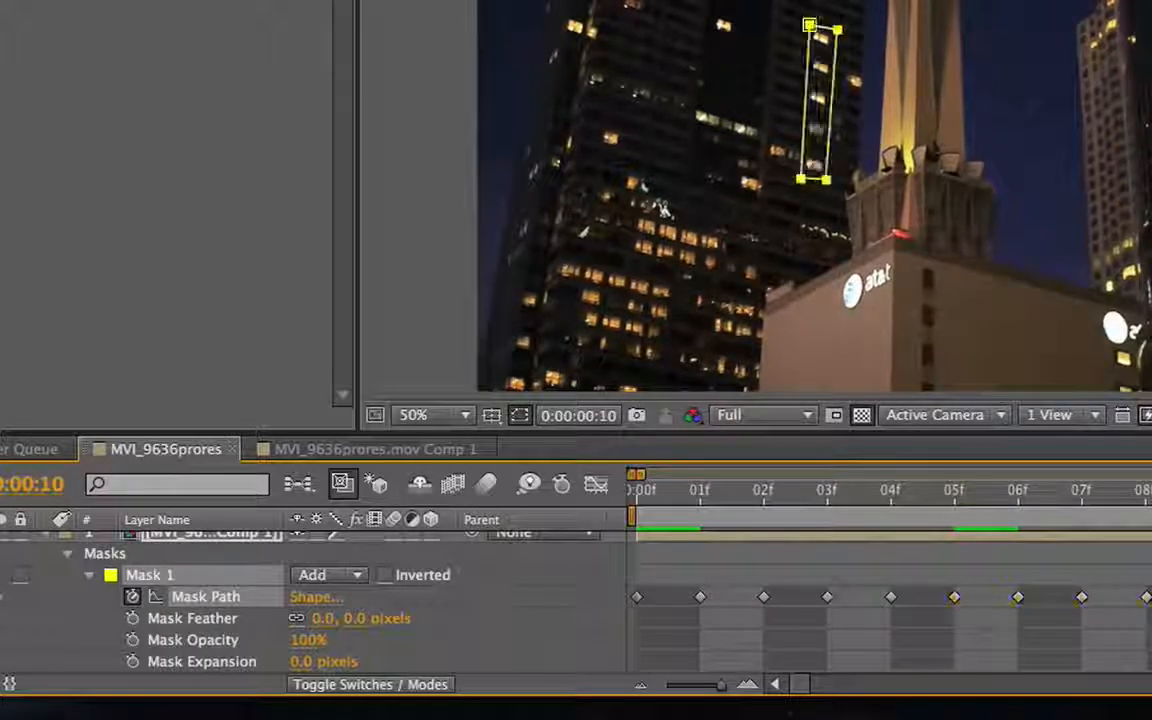
left_click(1150, 490)
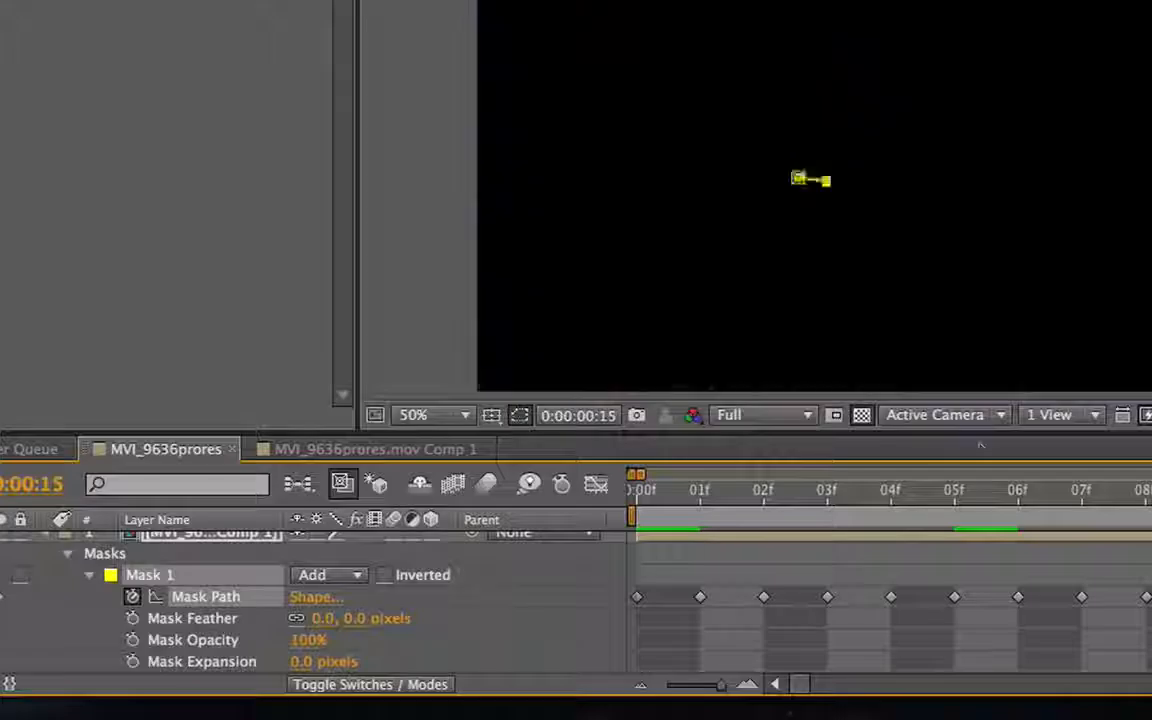
key("super+v")
mouse_move(645, 474)
left_mouse_down()
mouse_move(663, 474)
mouse_move(647, 474)
left_mouse_up()
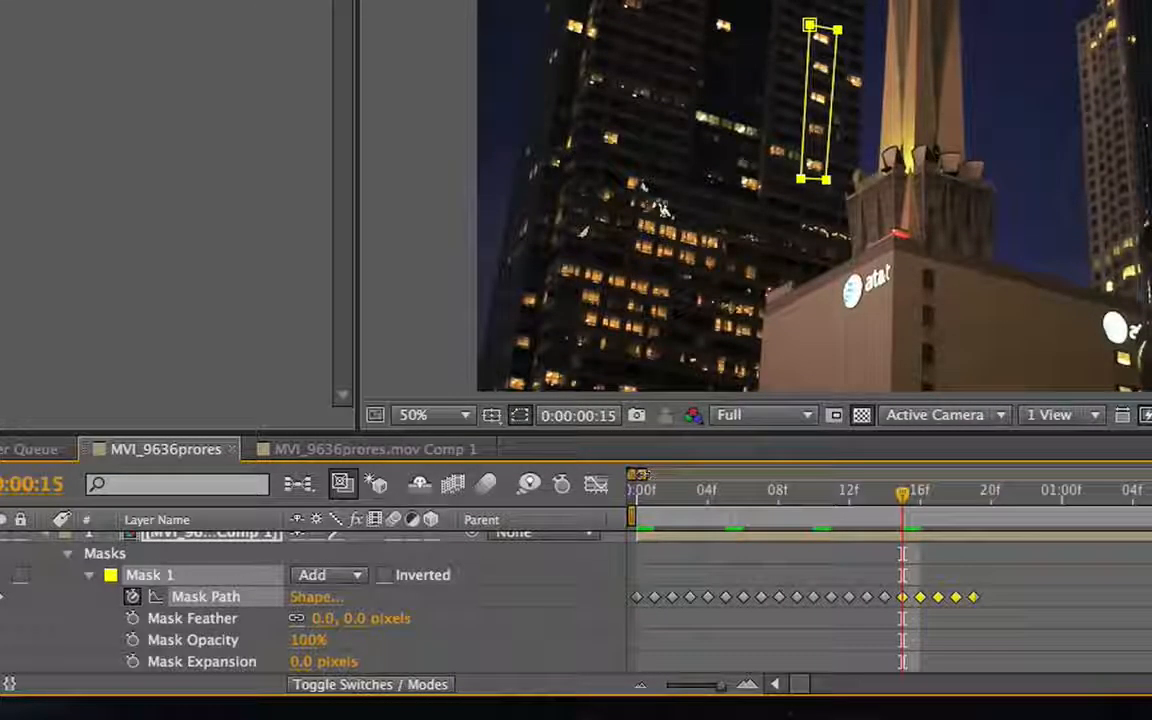
left_click(990, 490)
key("super+v")
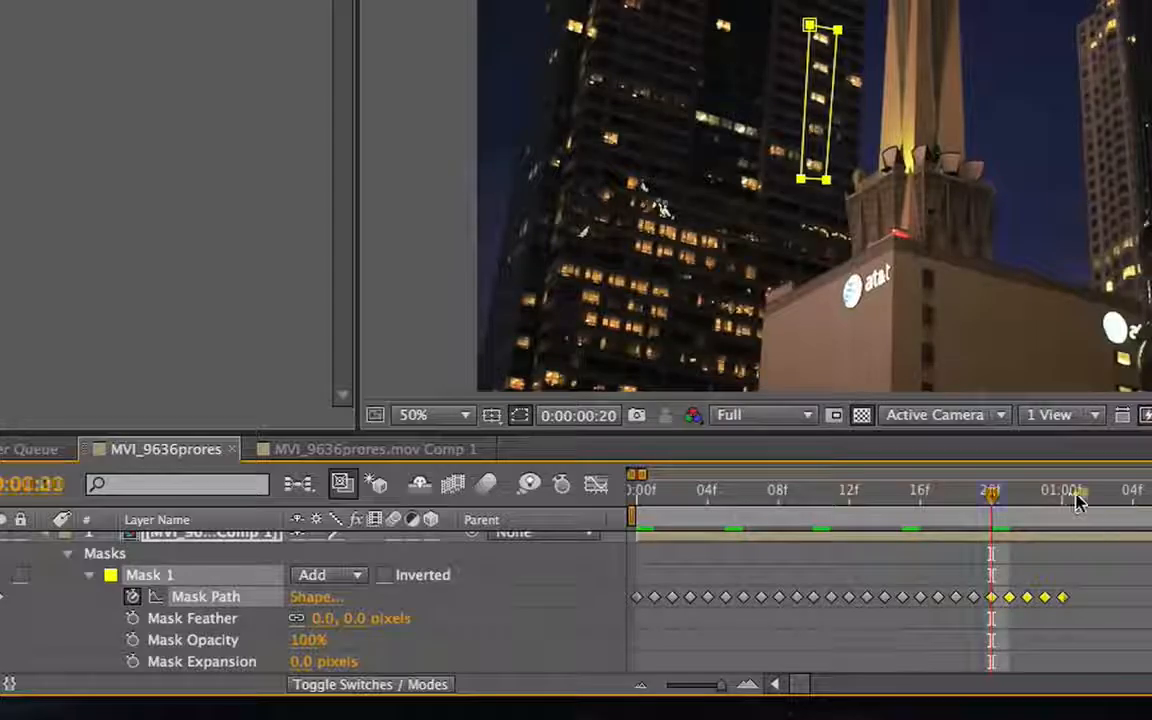
Extend the mask loop by pasting the keyframe set at 0:00:01:01, 0:00:01:06, 0:00:01:11 and 0:00:01:16.
left_click(1078, 493)
key("super+v")
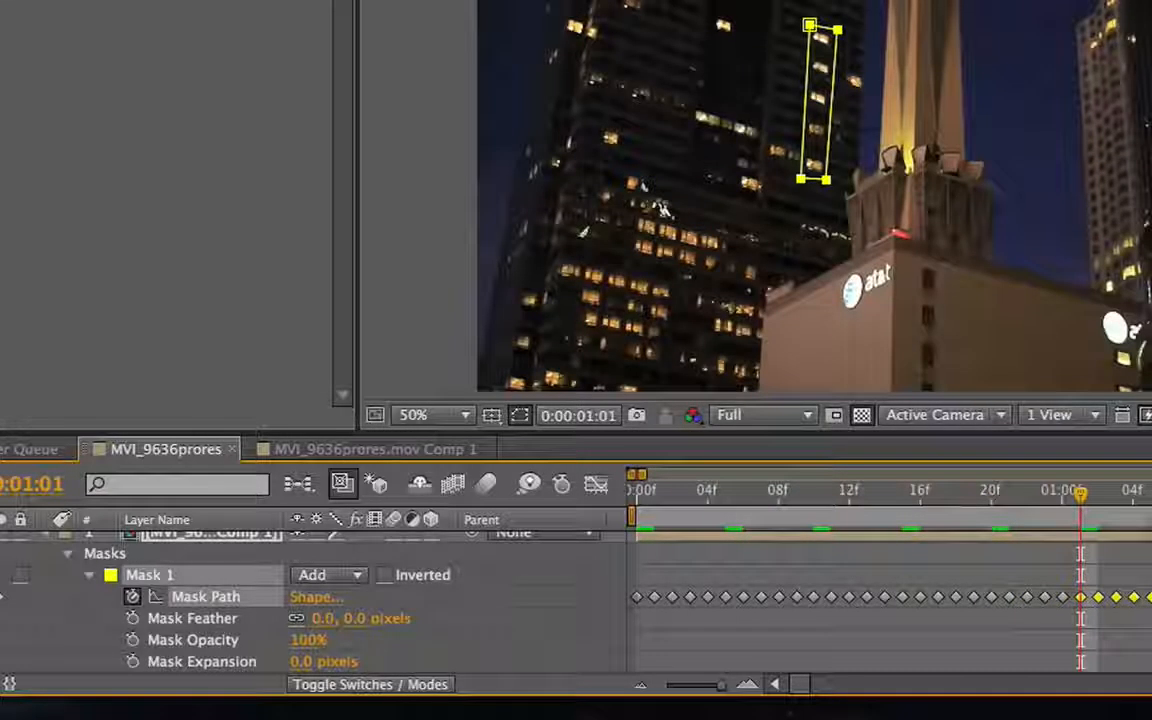
left_click(1150, 493)
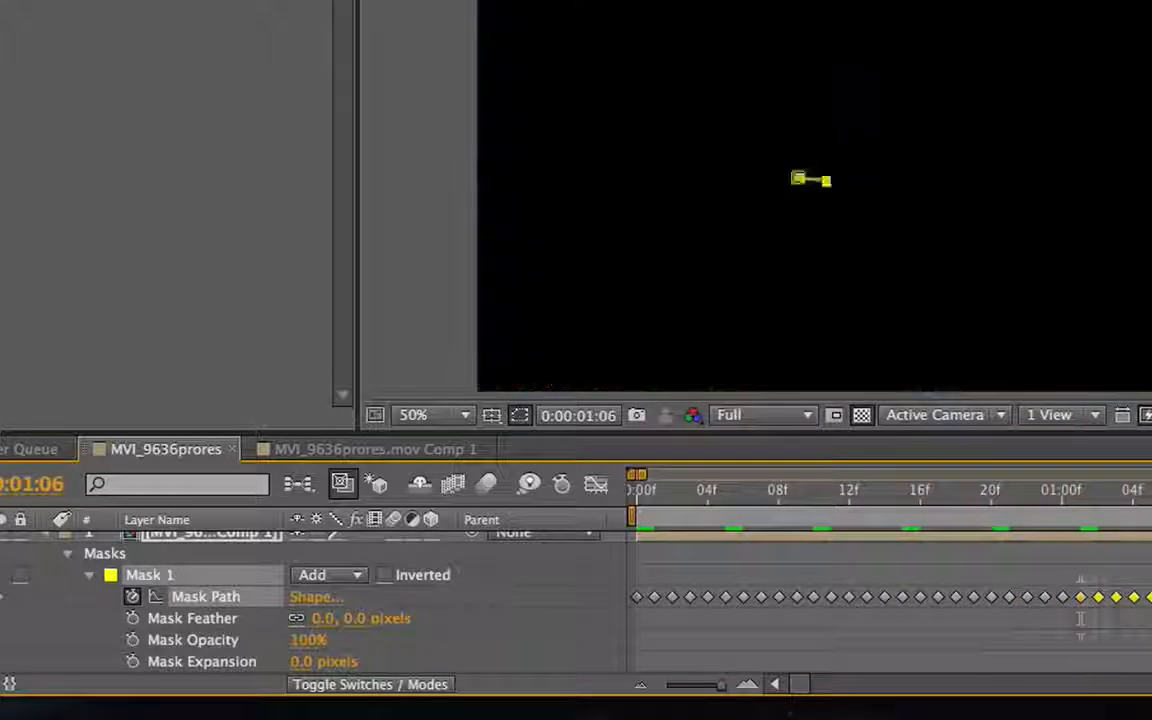
key("super+v")
left_click(1150, 493)
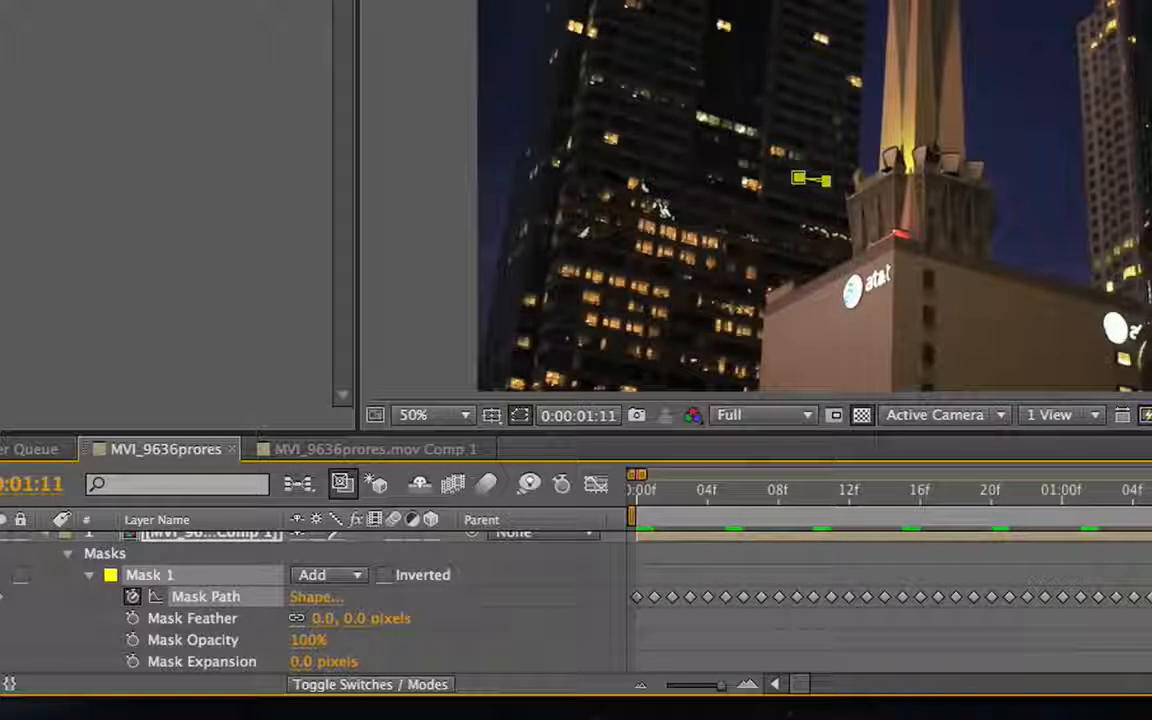
key("super+v")
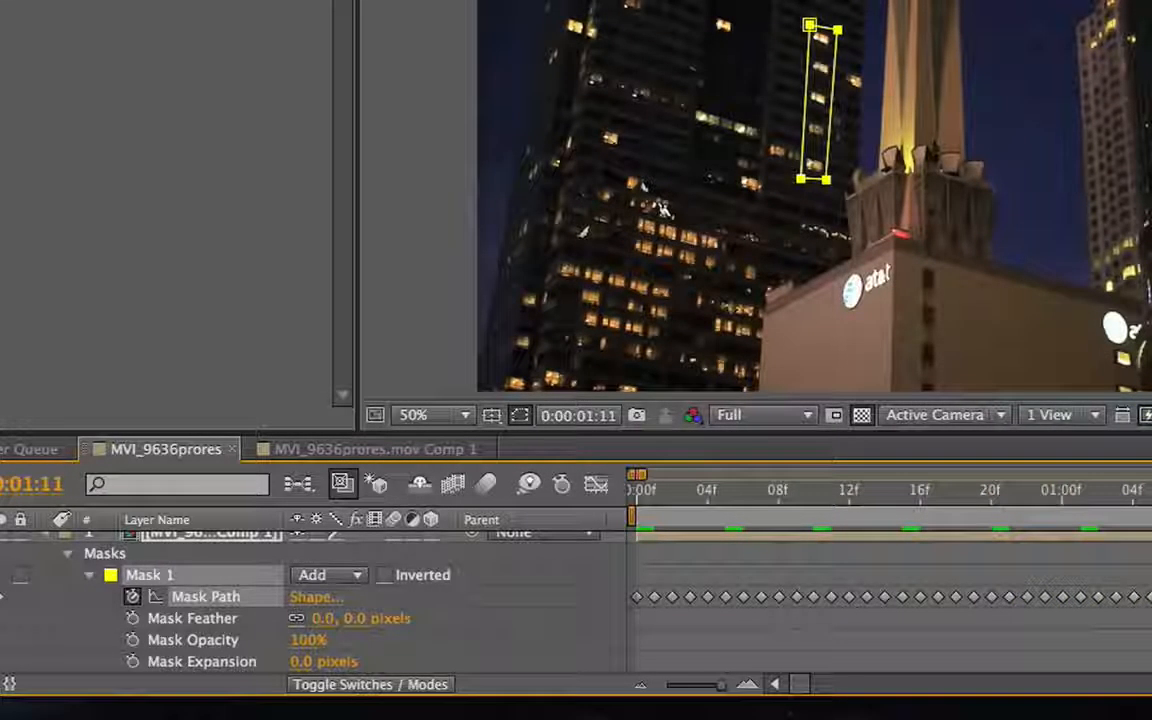
left_click(1150, 493)
key("super+v")
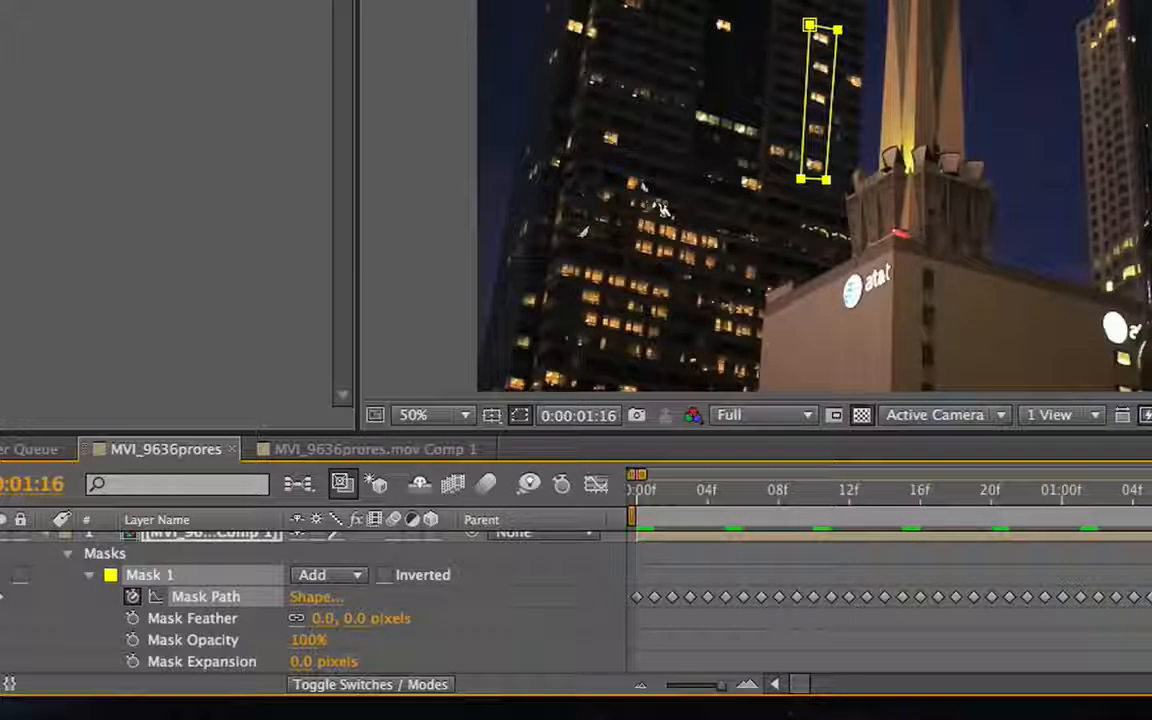
Select all of Mask 1's Mask Path keyframes and duplicate the whole set starting at 0:00:02:02.
key("Page_Down")
key("Page_Down")
key("Page_Down")
key("Page_Down")
key("Page_Down")
key("Page_Down")
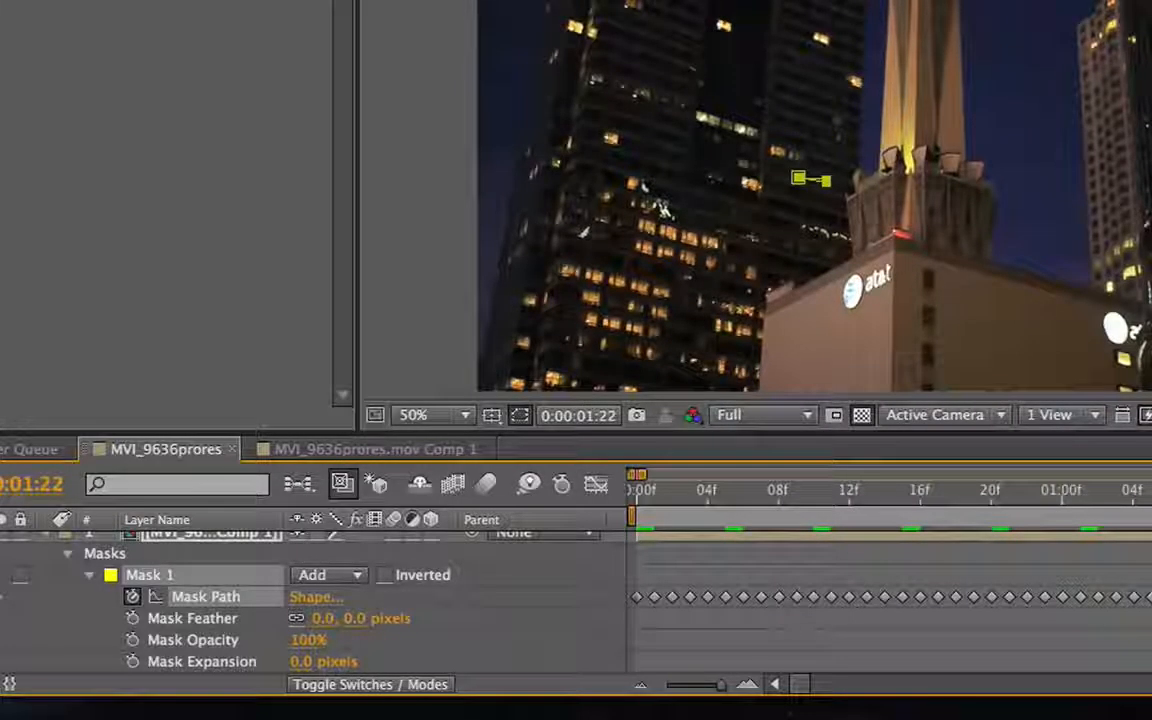
key("Page_Up")
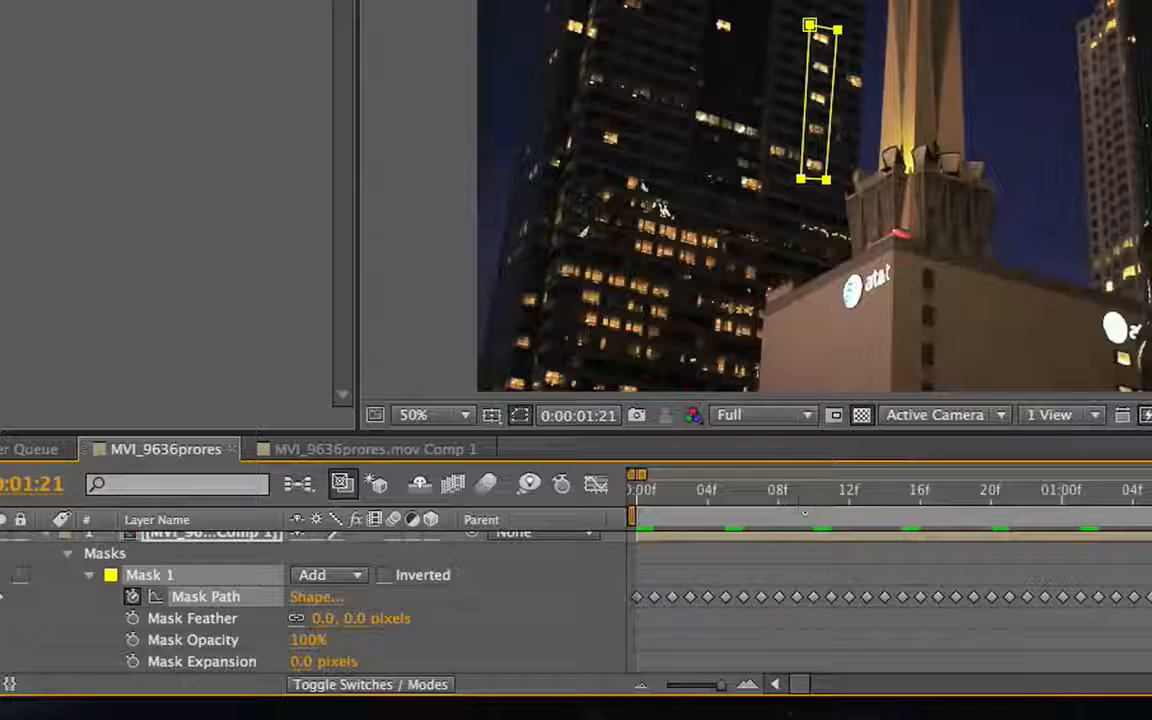
left_click_drag(1140, 608, 603, 590)
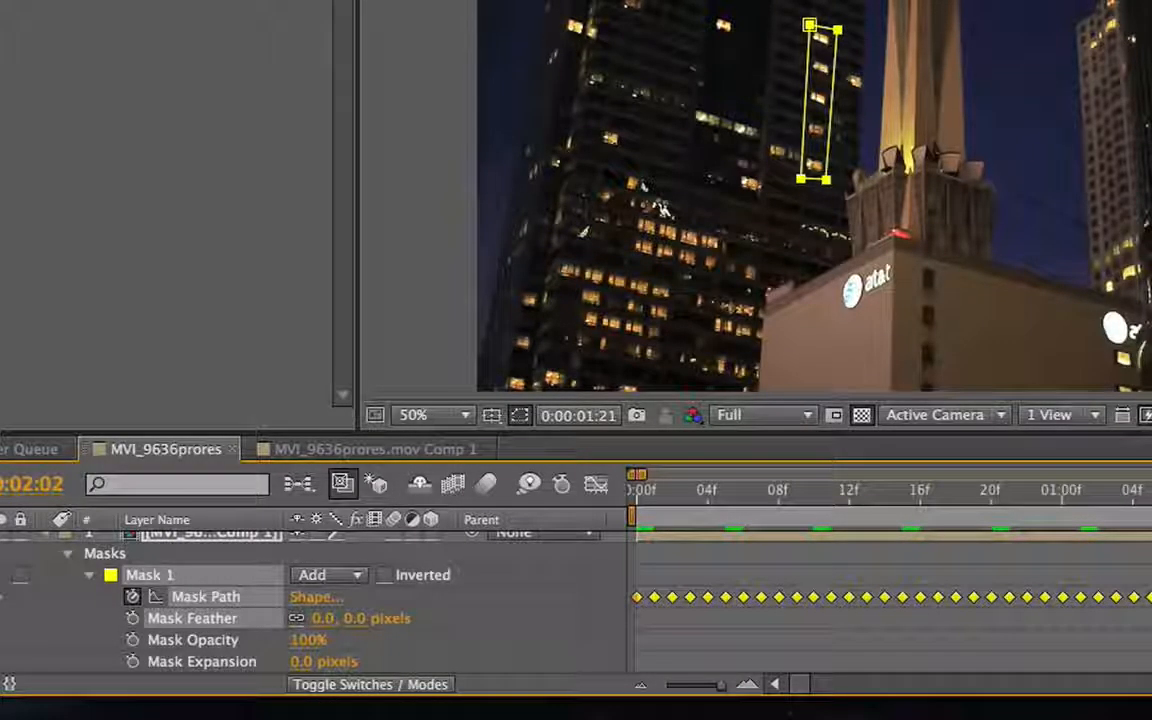
key("super+v")
left_click_drag(646, 475, 653, 474)
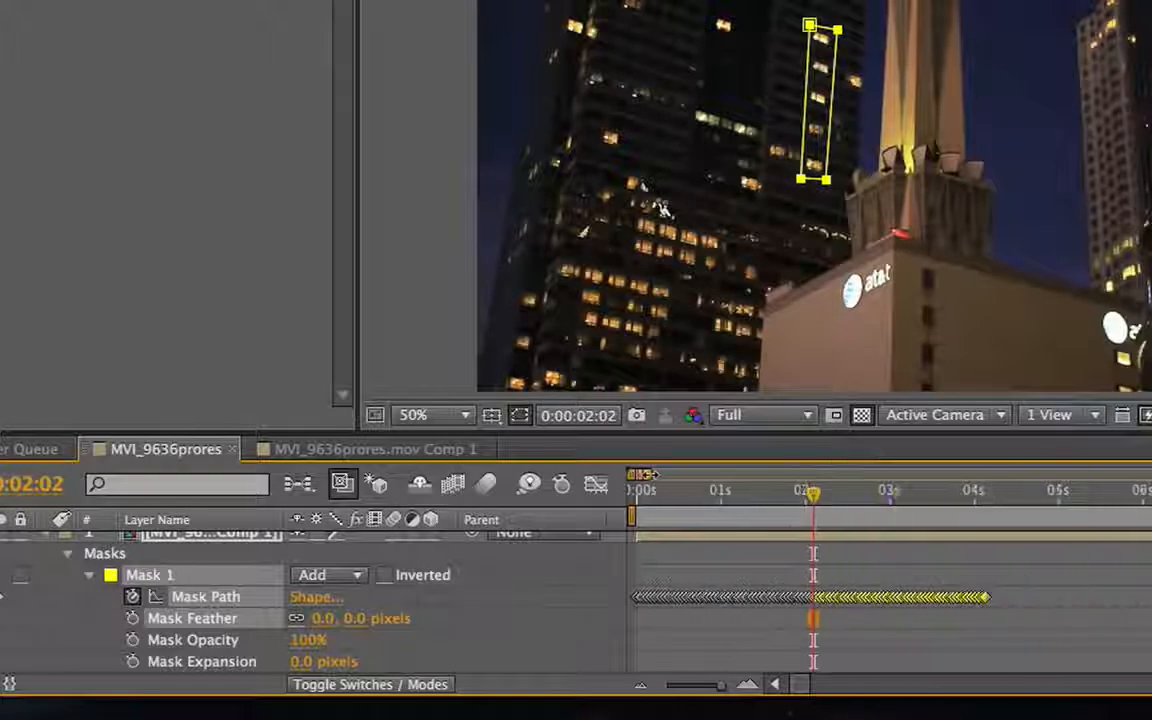
Extend the mask loop by pasting the full Mask Path keyframe set at 0:00:00:15, 0:00:01:14 and about 2.5 seconds.
left_click_drag(1118, 640, 625, 570)
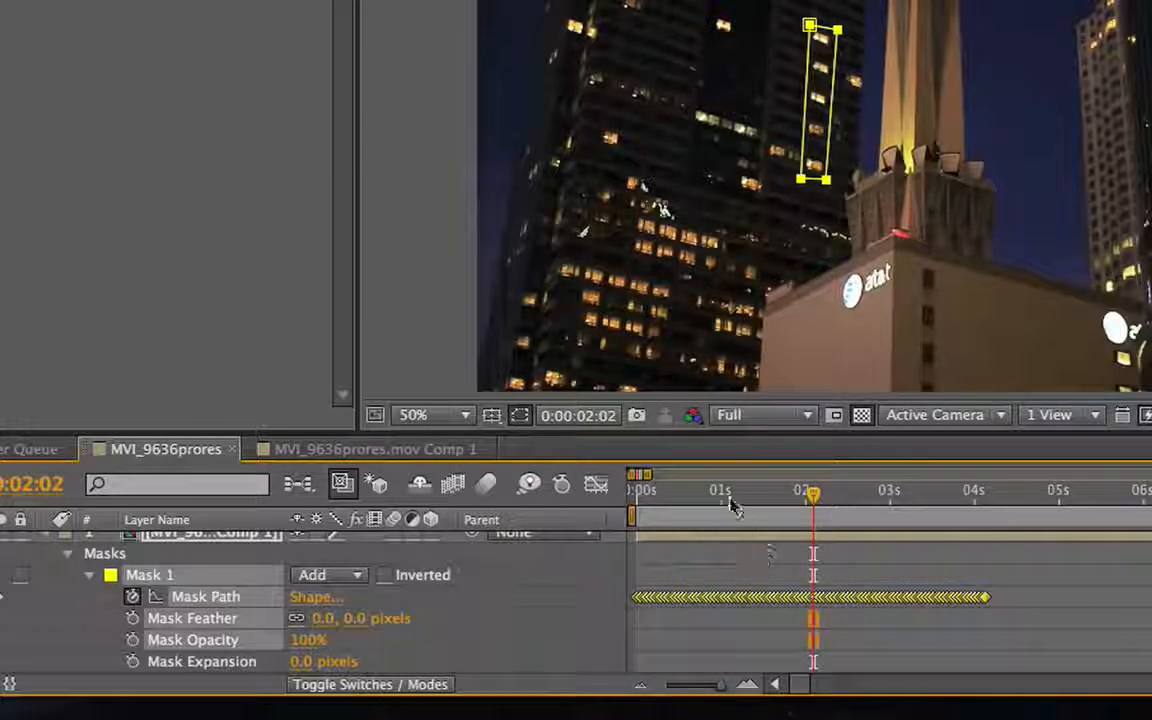
left_click(689, 503)
key("super+v")
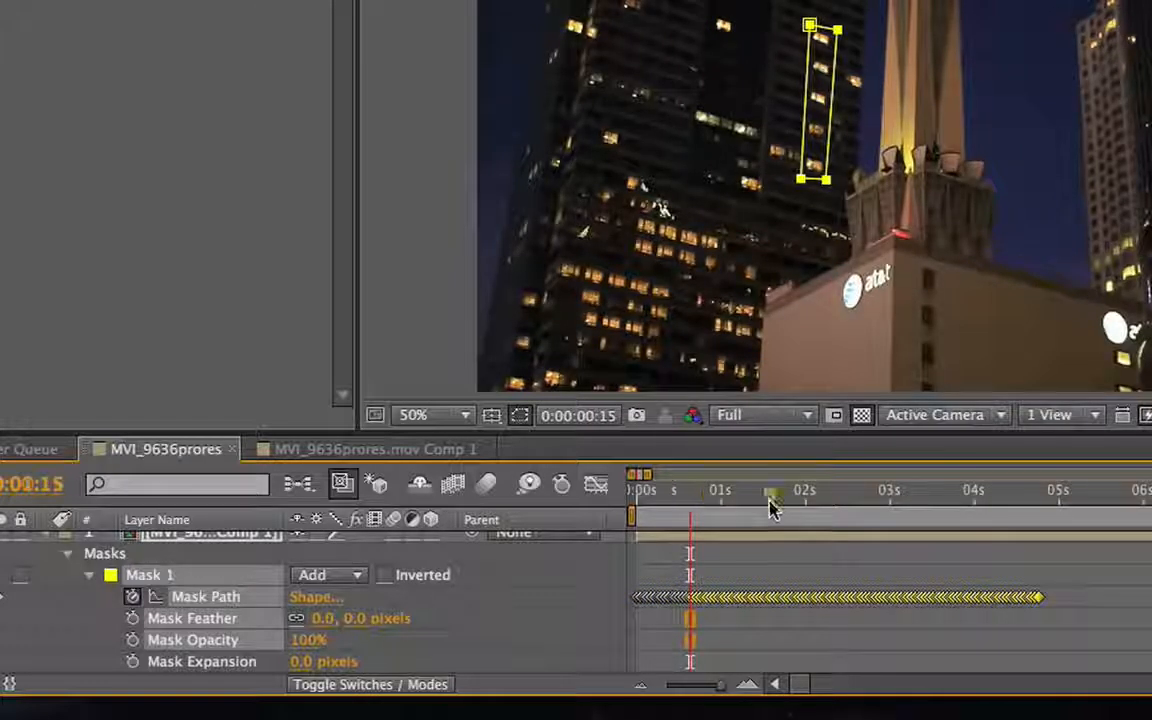
left_click(770, 505)
left_click(843, 497)
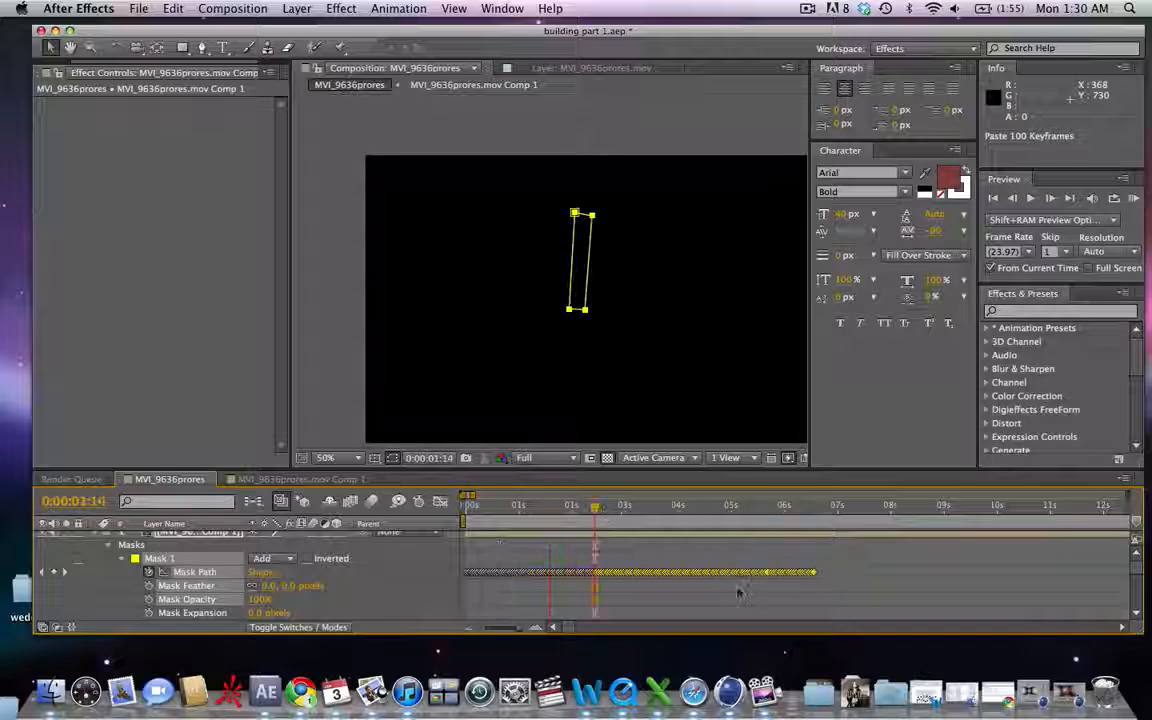
Copy the Mask Path keyframes from the earlier part of the animation and paste them at 0:00:00:04 and about 1.5 seconds.
left_click_drag(715, 603, 491, 560)
key("super+c")
left_click(475, 509)
key("super+v")
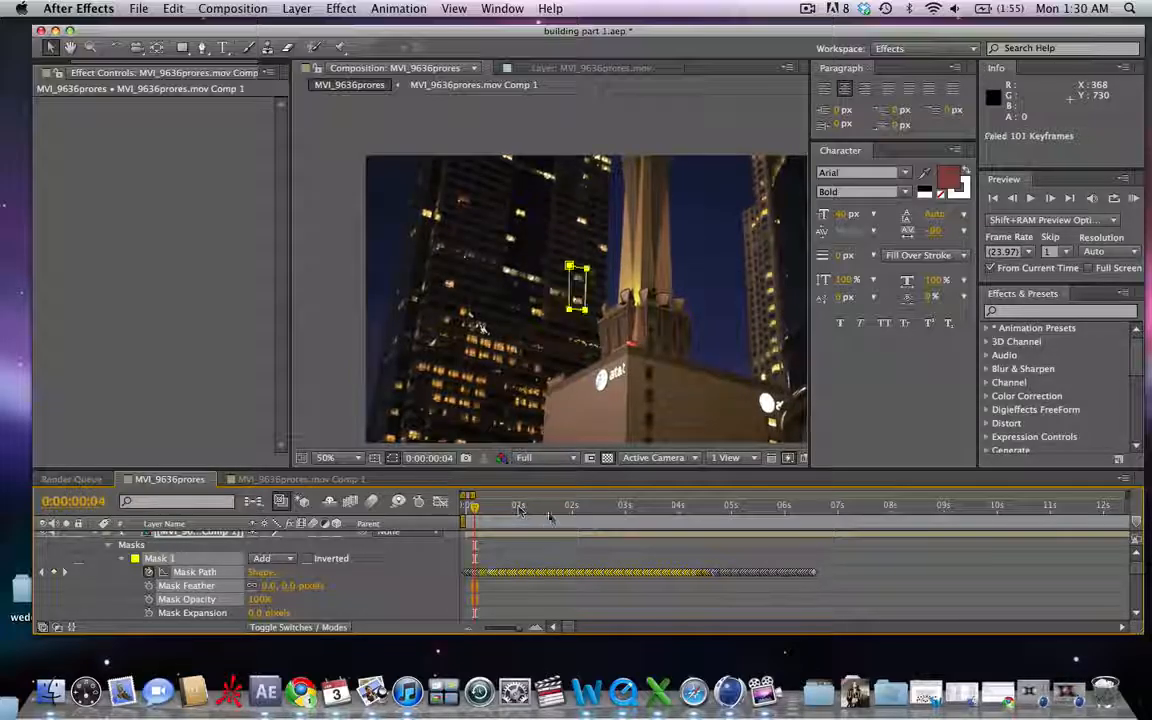
left_click(543, 508)
key("super+v")
Select and copy the Mask Path keyframes once more, and paste the set again to fill the loop.
left_click(667, 612)
left_click_drag(721, 609, 465, 513)
key("super+c")
key("super+v")
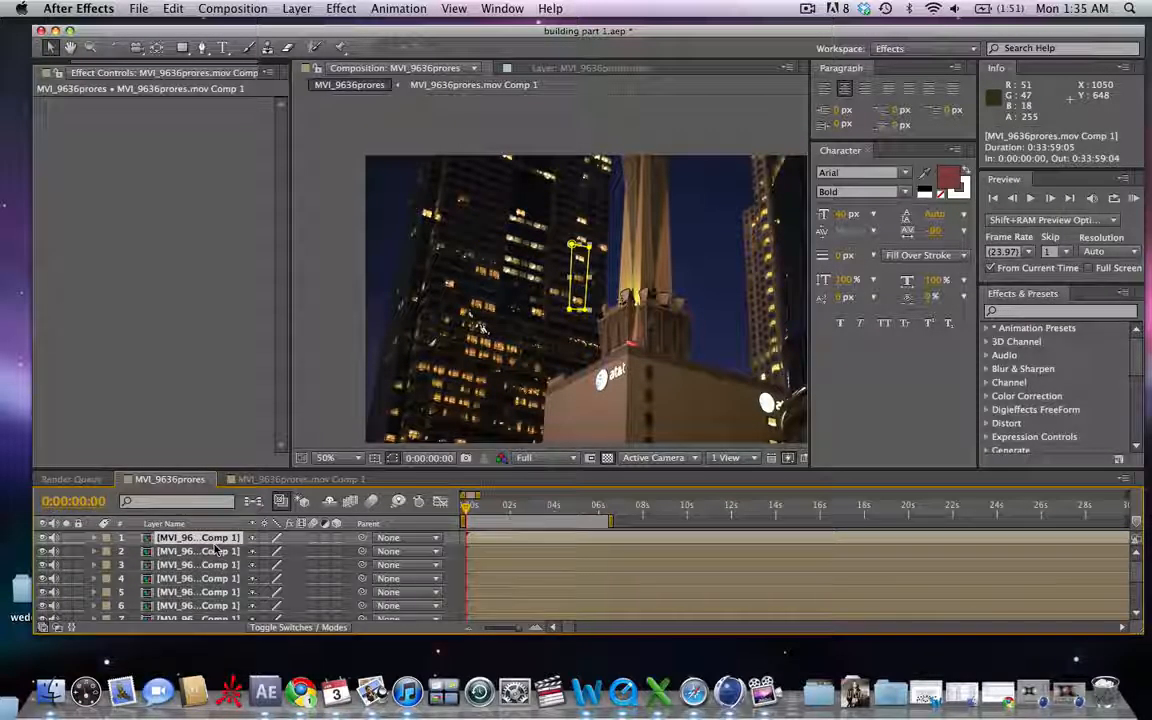
Delete Mask 1 from layer 1 and draw a four-point Pen mask over the blank building wall where the AT&T logo sits.
key("m")
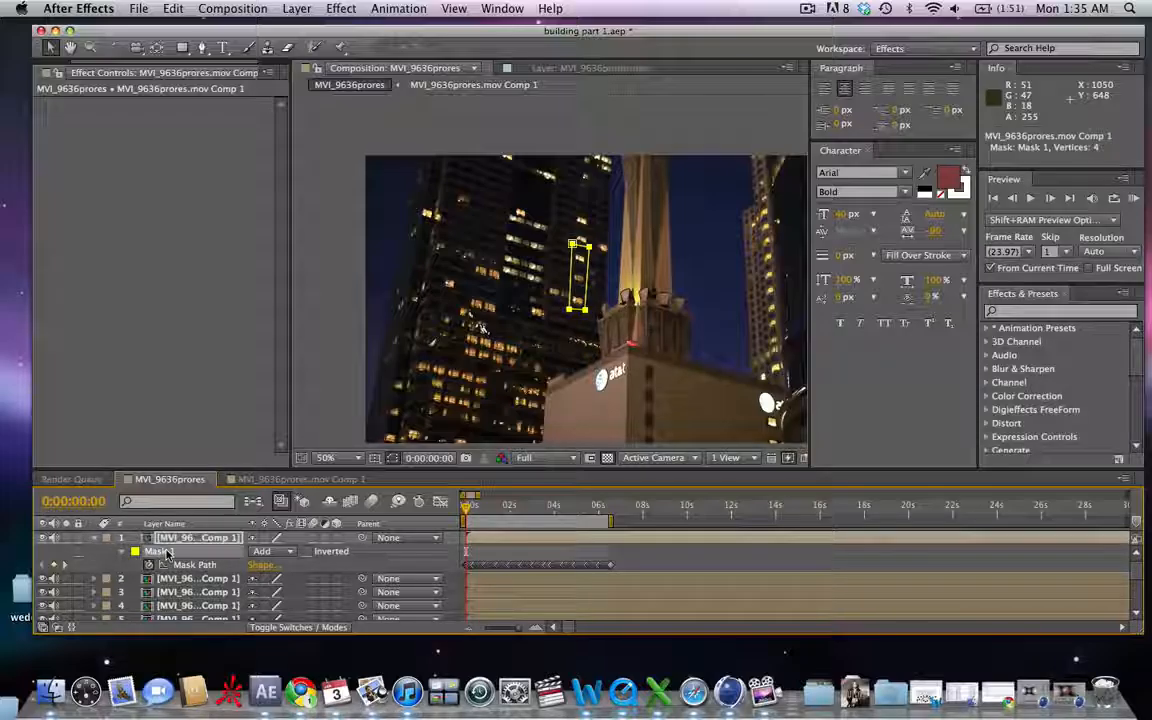
key("Delete")
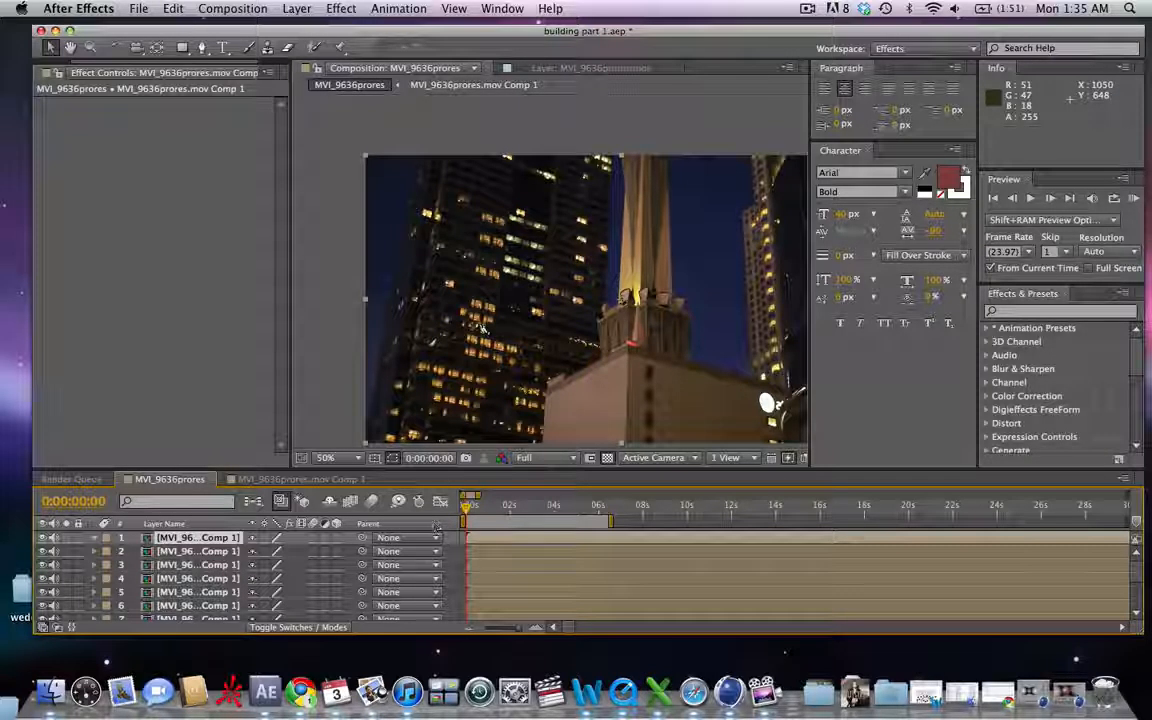
left_click(547, 389)
left_click(627, 347)
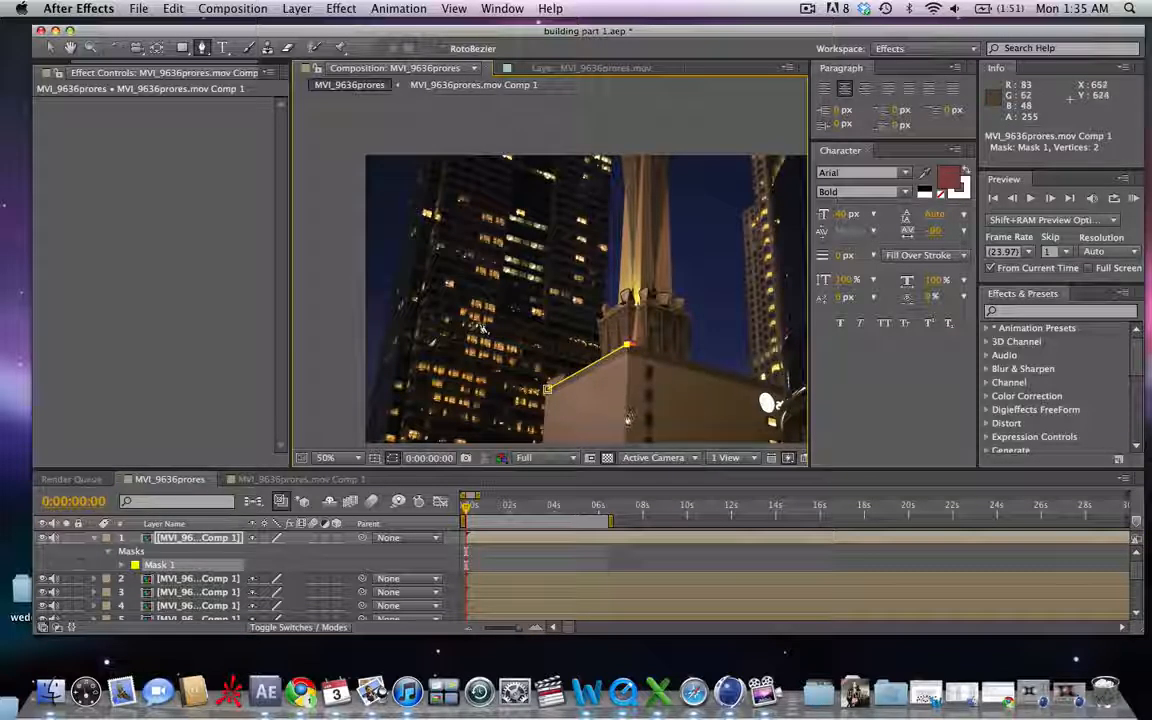
left_click(547, 389)
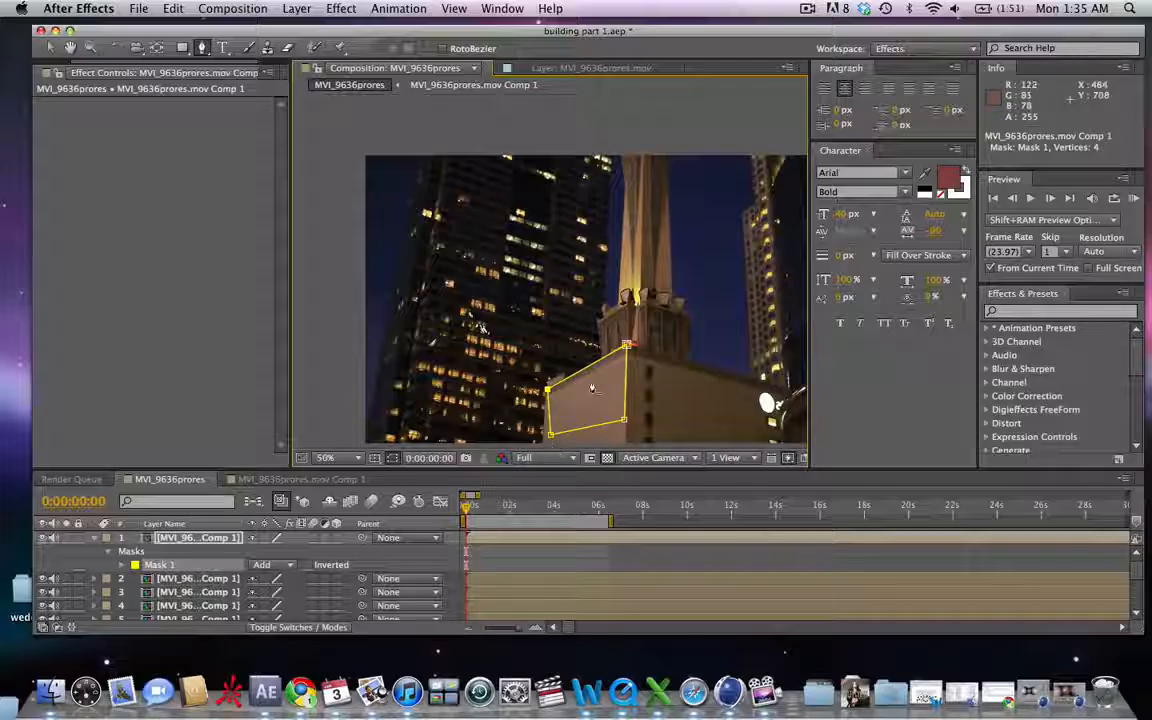
key("v")
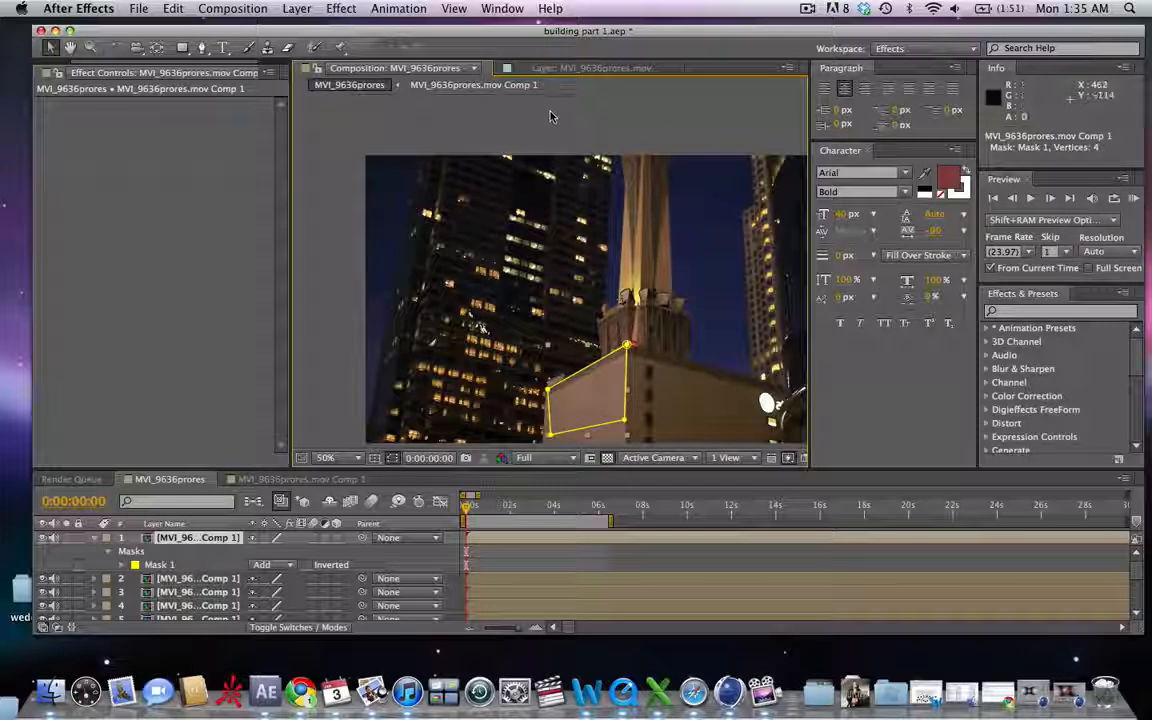
left_click(549, 117)
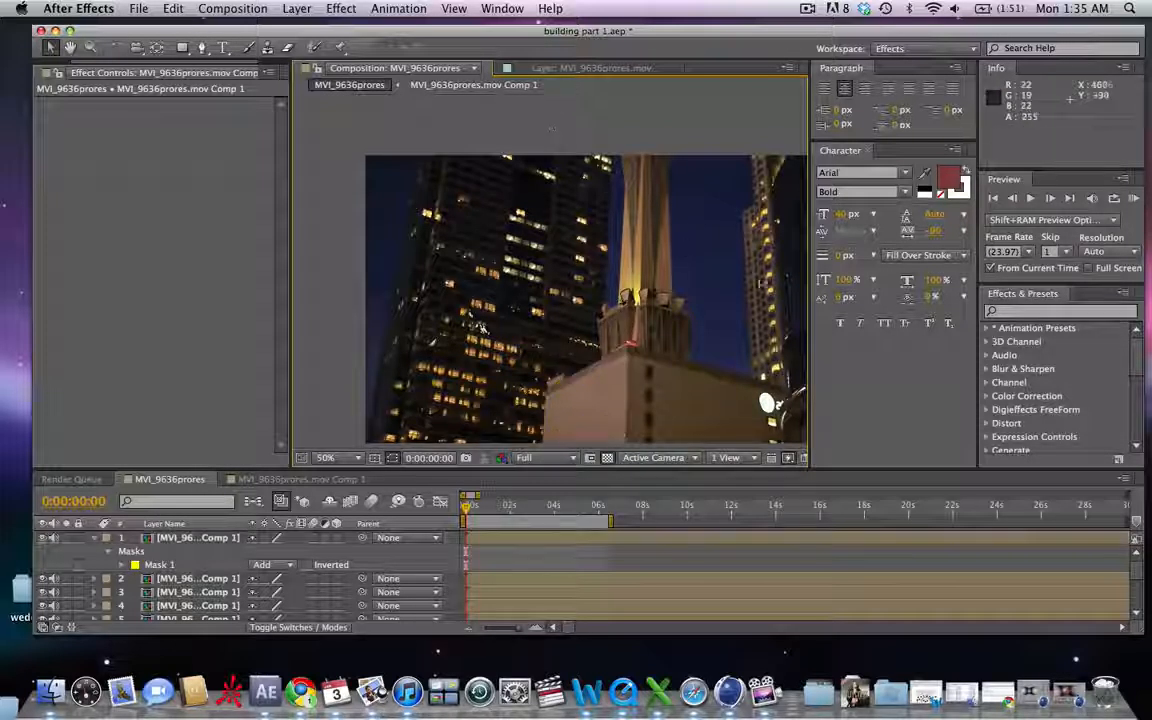
RAM-preview the masked window animation from 0:00:00:00, stop playback and collapse layer 1's properties.
left_click(1133, 200)
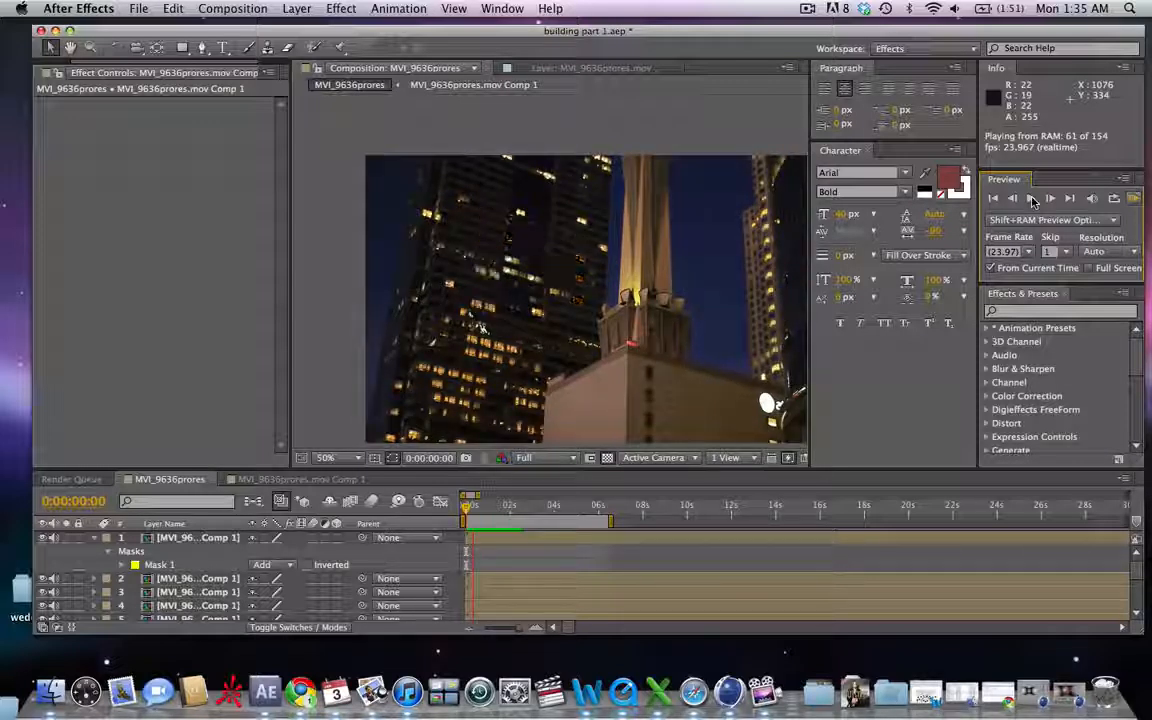
left_click(1033, 200)
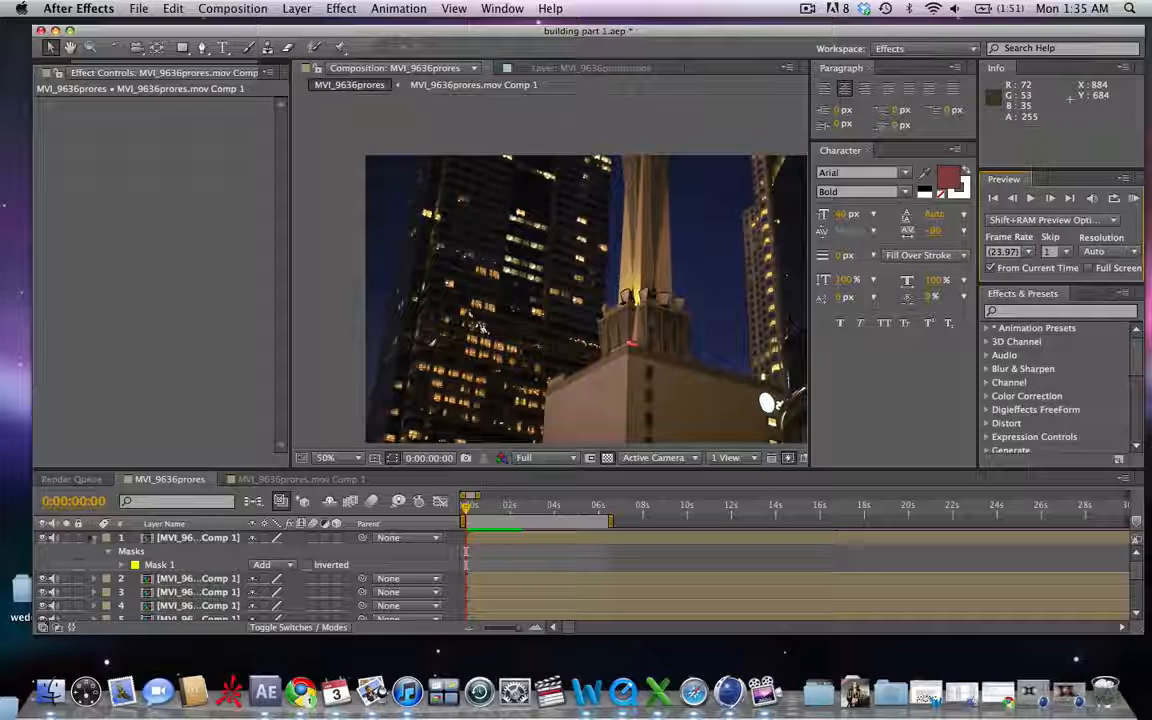
left_click(93, 538)
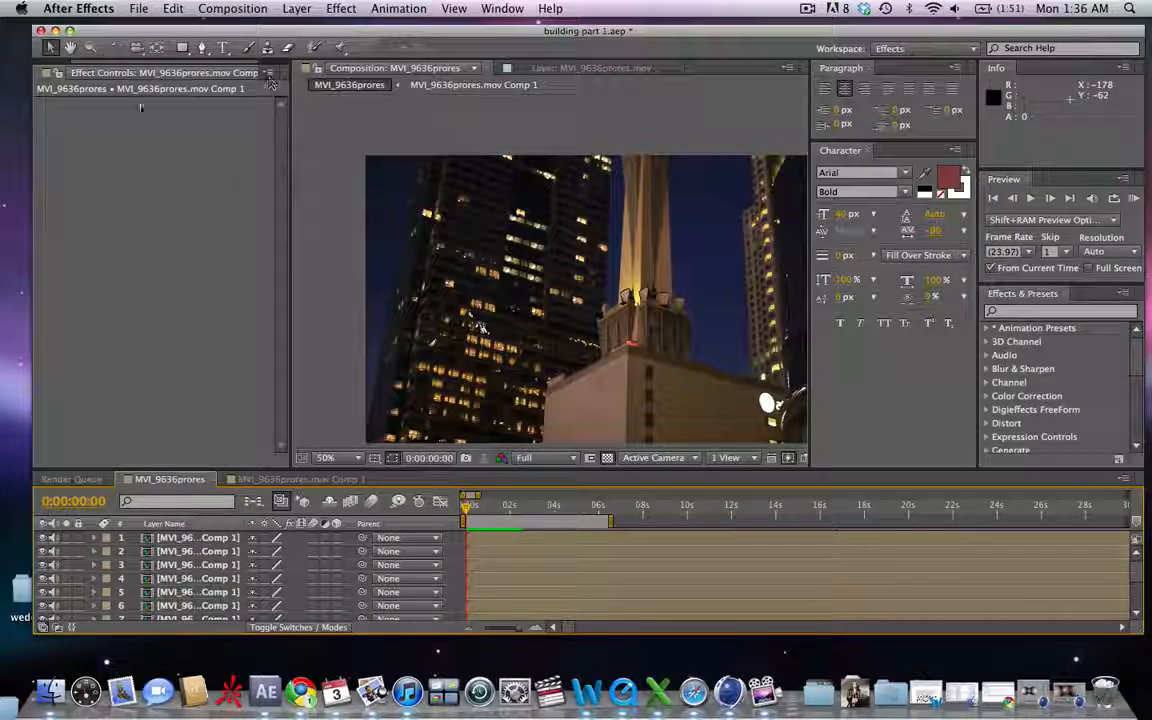
Bring up the project items and nest the MVI_9636prores composition inside a new composition.
left_click_drag(41, 74, 86, 92)
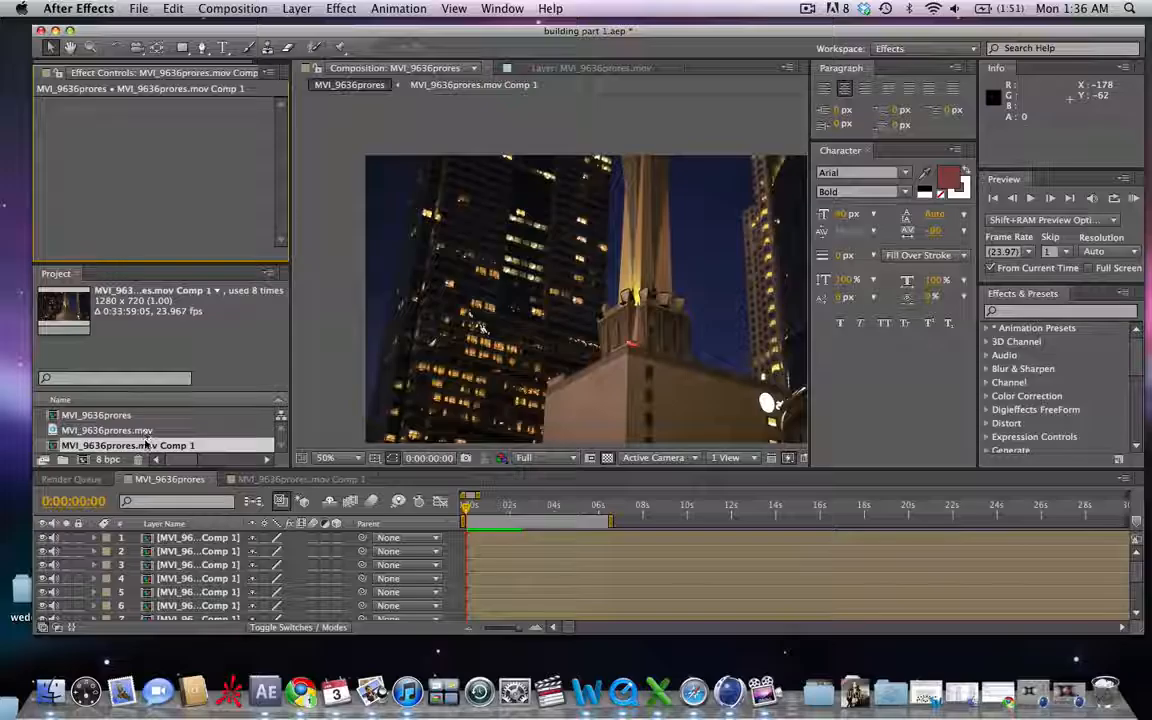
left_click(115, 415)
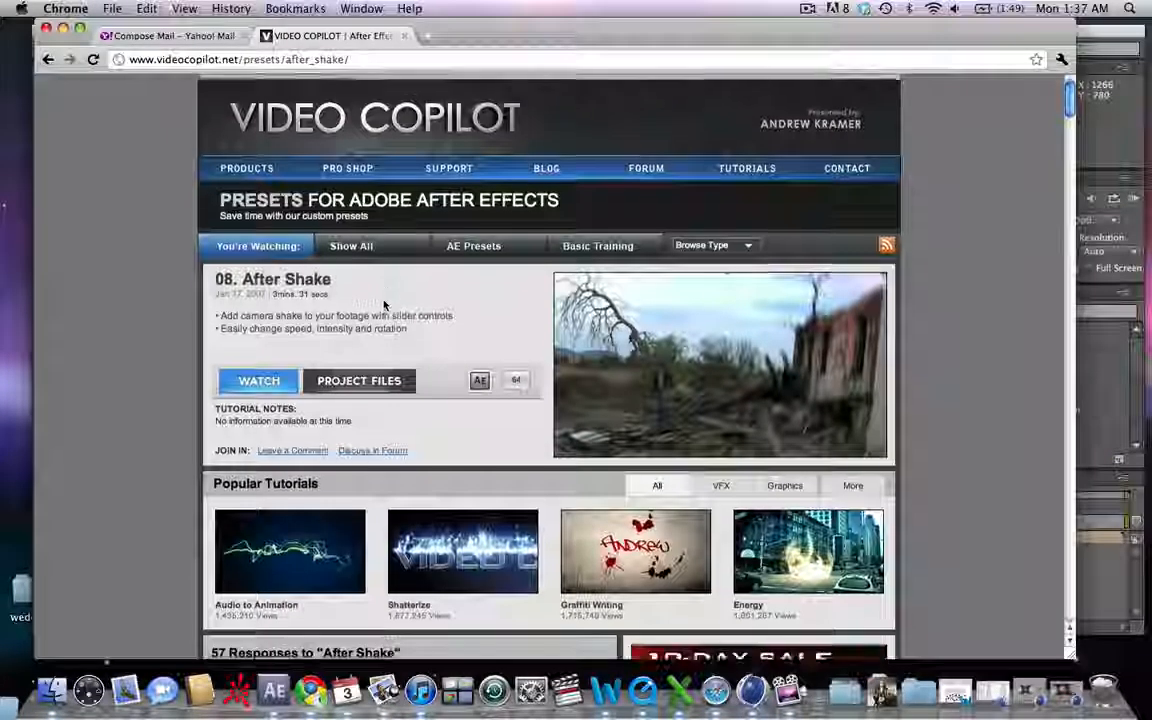
In Chrome, download the After Shake project files, vc_presets.zip, from the Video Copilot presets page.
scroll(400, 300, "down", 5)
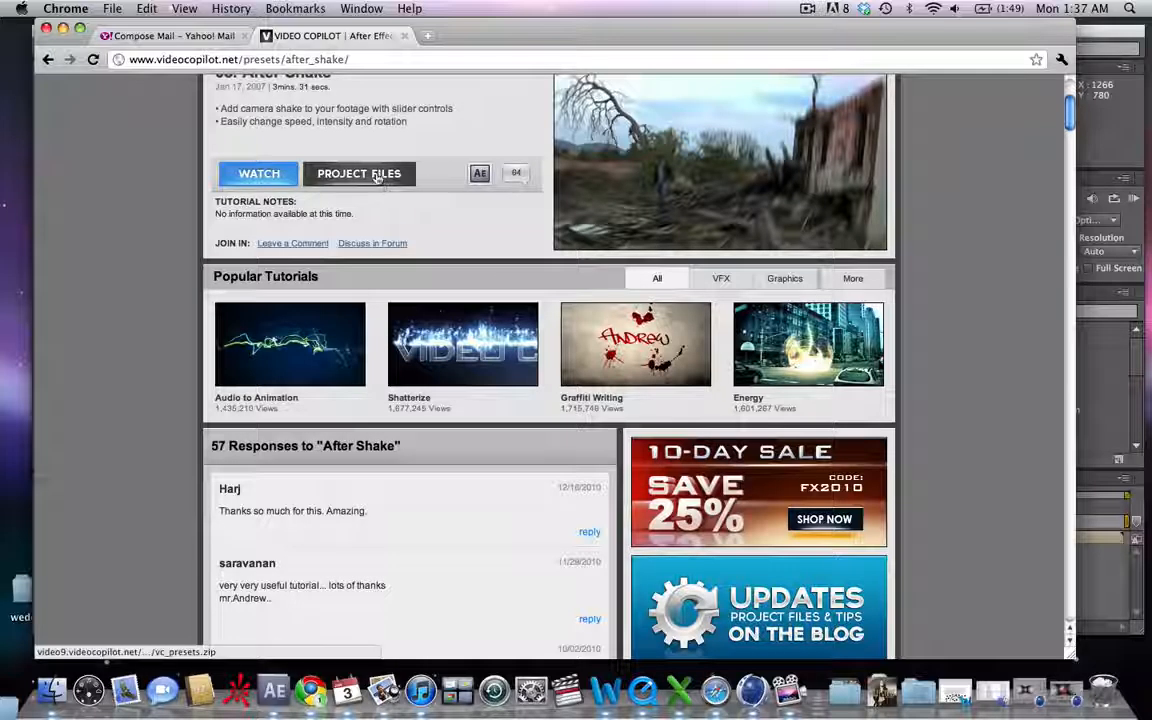
left_click(378, 177)
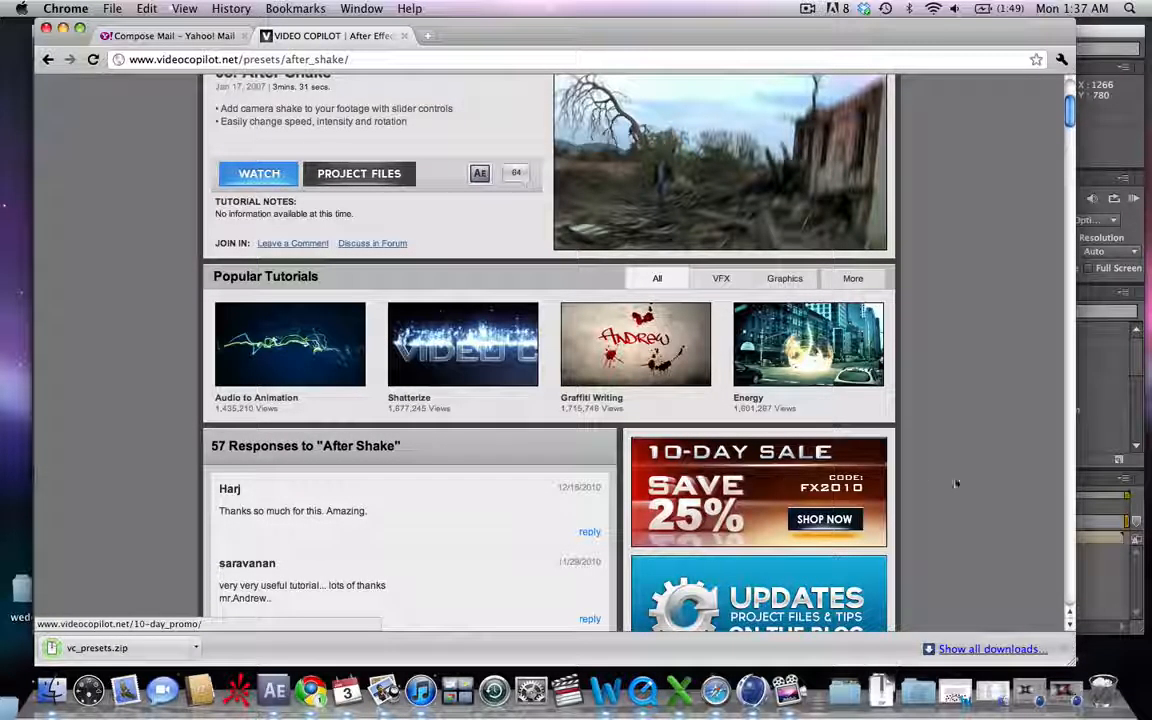
scroll(942, 319, "up", 3)
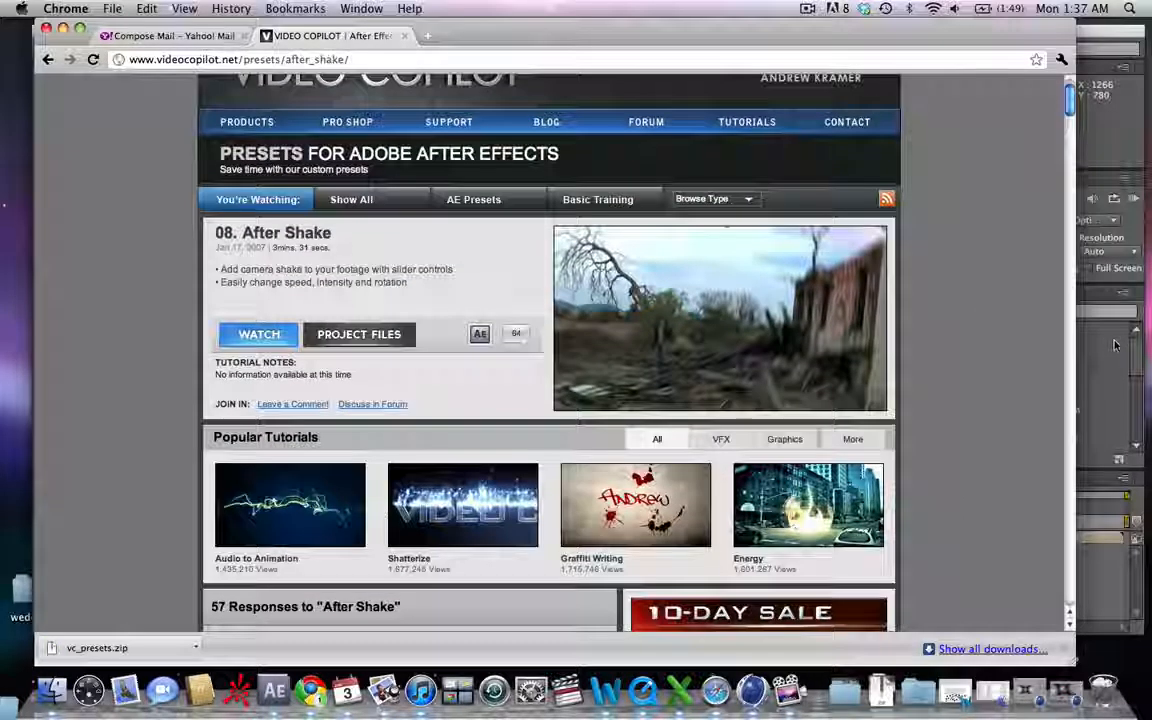
Return to After Effects, search the presets for "shake" and apply the After Shake footage preset to the MVI_9636prores layer.
left_click(1083, 332)
left_click(1067, 313)
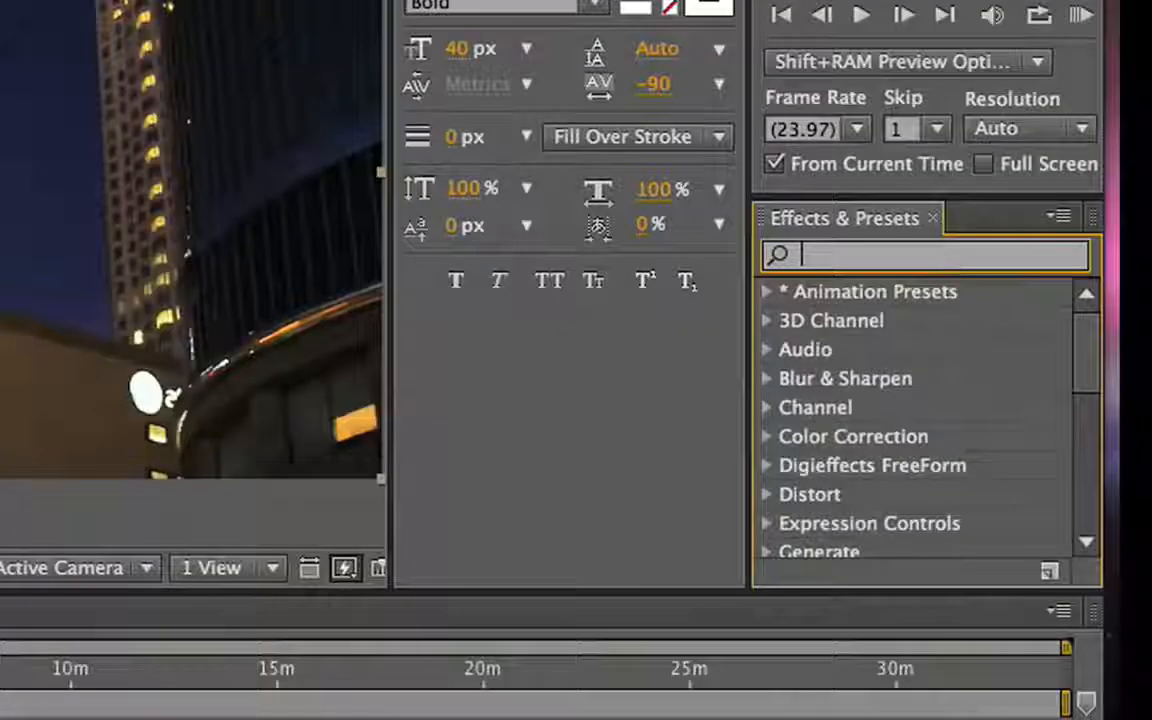
type("shake")
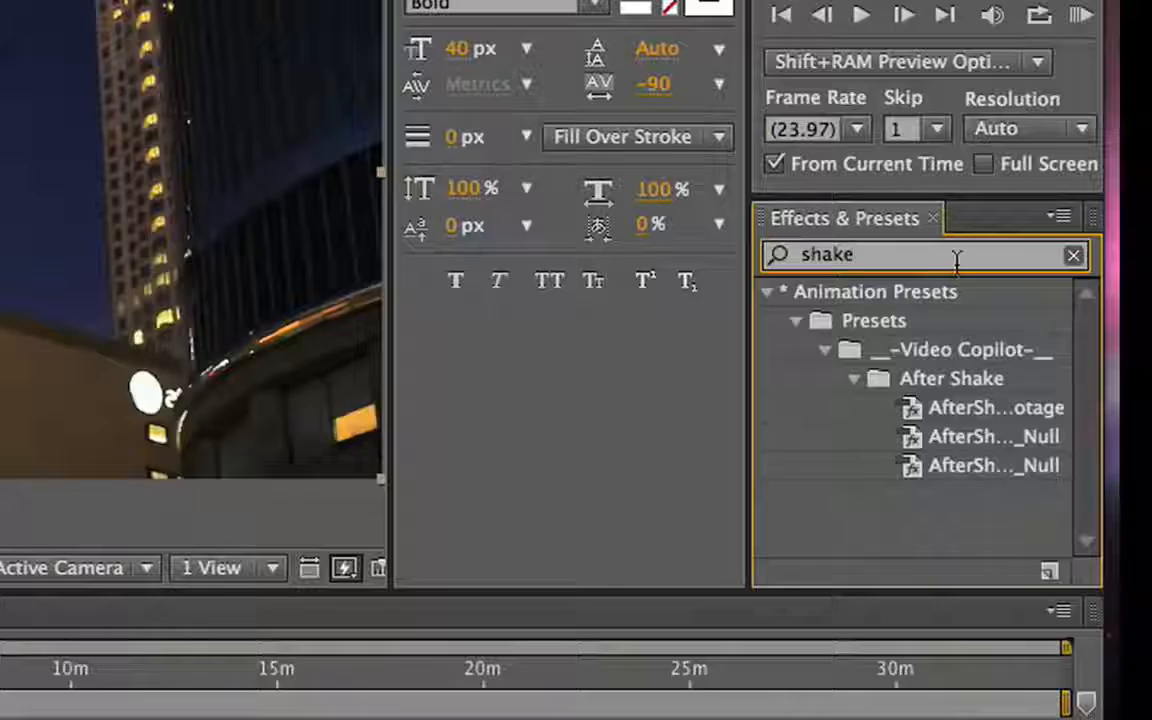
left_click(985, 407)
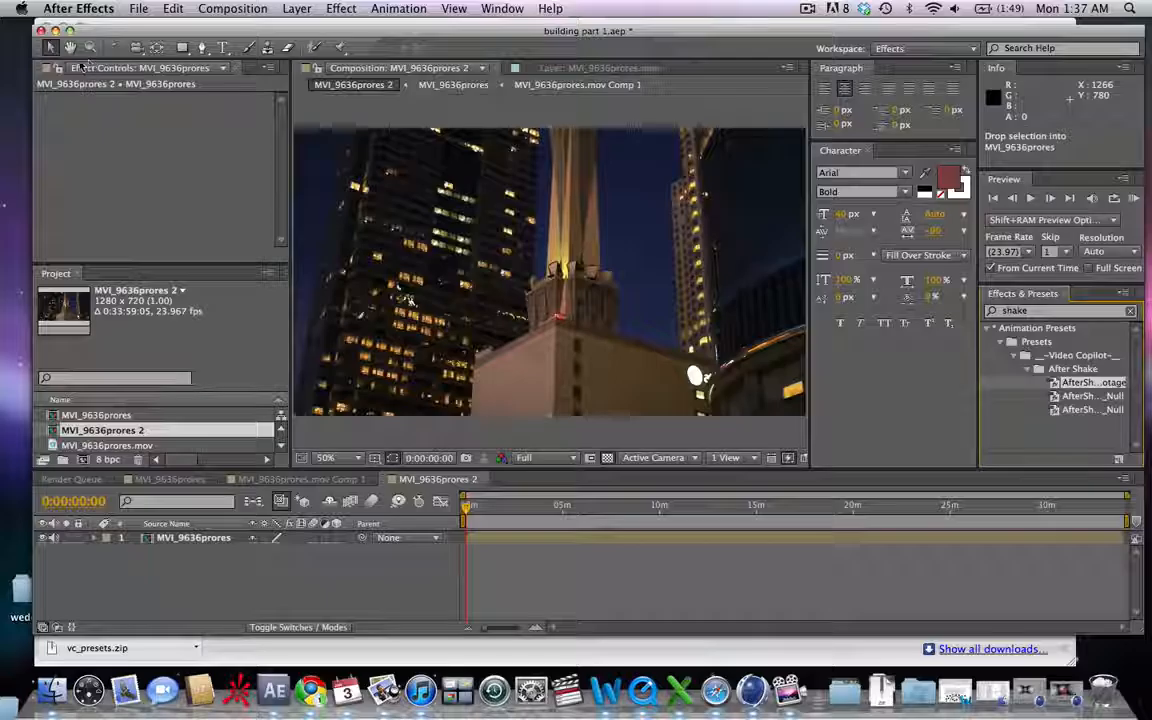
Set the After Shake preset's Speed slider to 1.5 and its Amount slider to 40.
left_click_drag(80, 62, 124, 160)
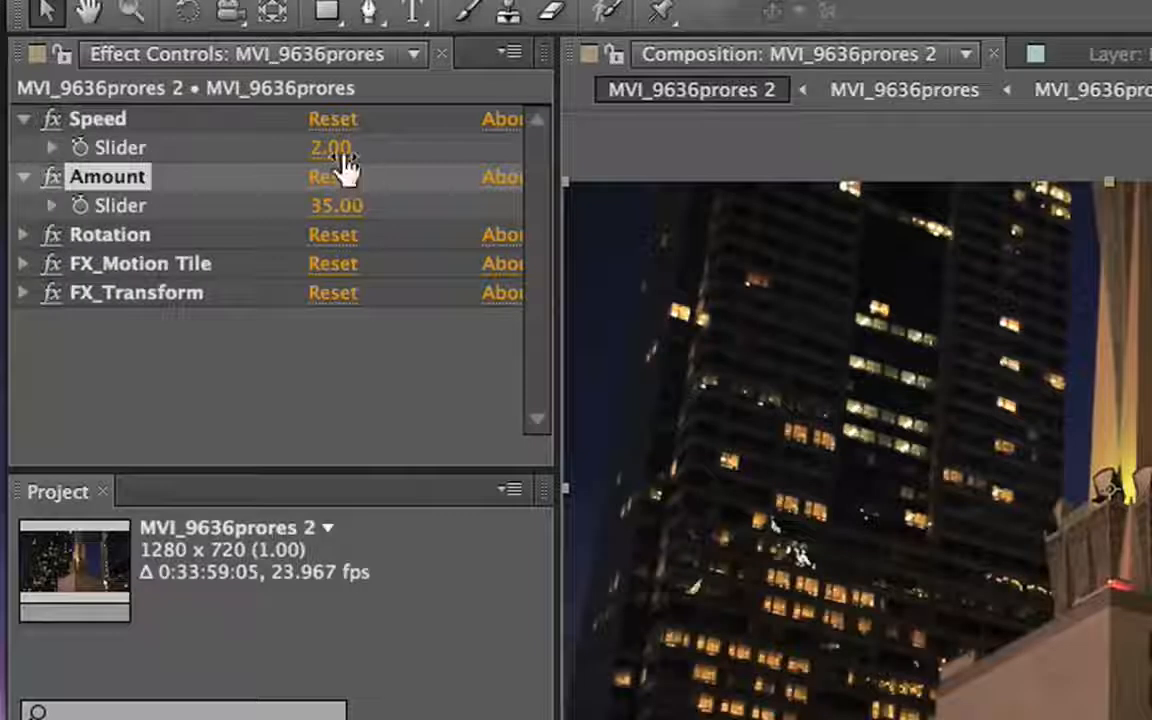
left_click(187, 116)
type("1.5")
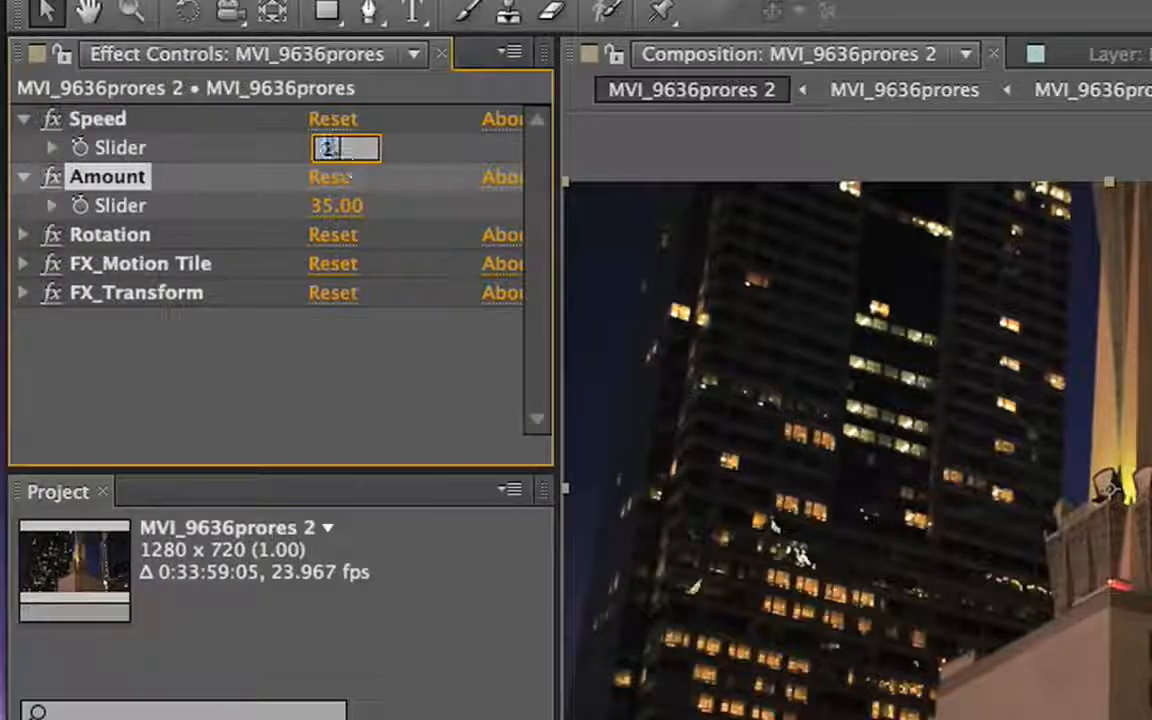
key("Return")
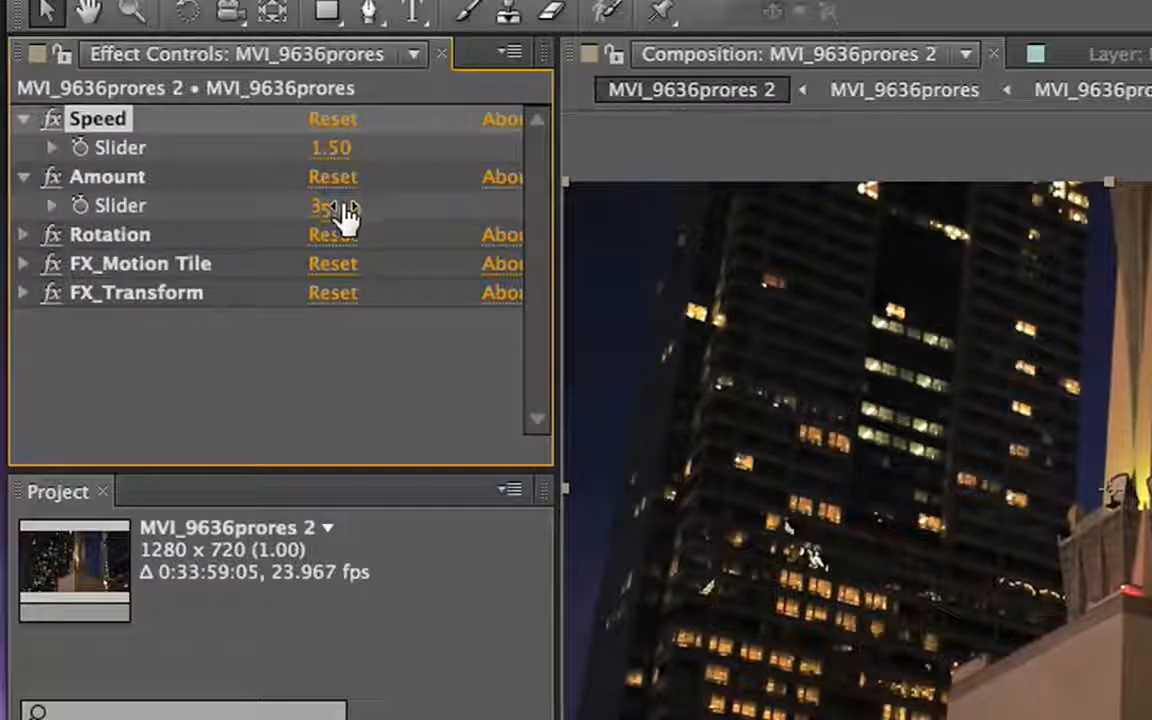
left_click(340, 205)
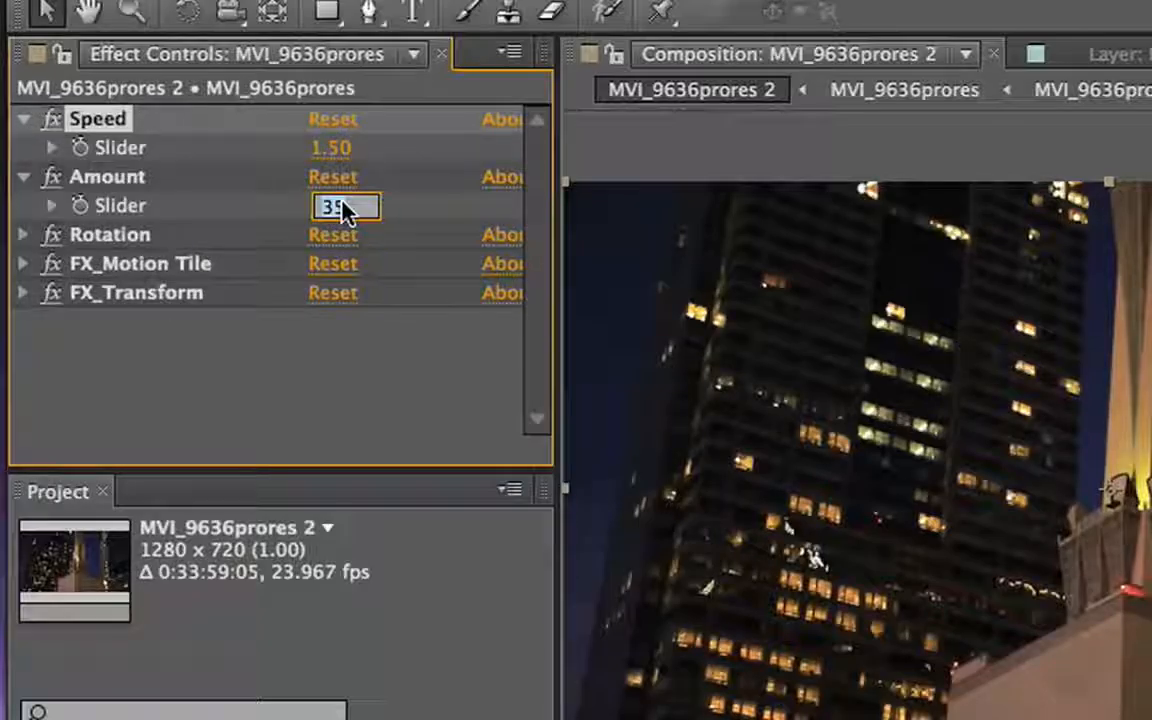
key("Return")
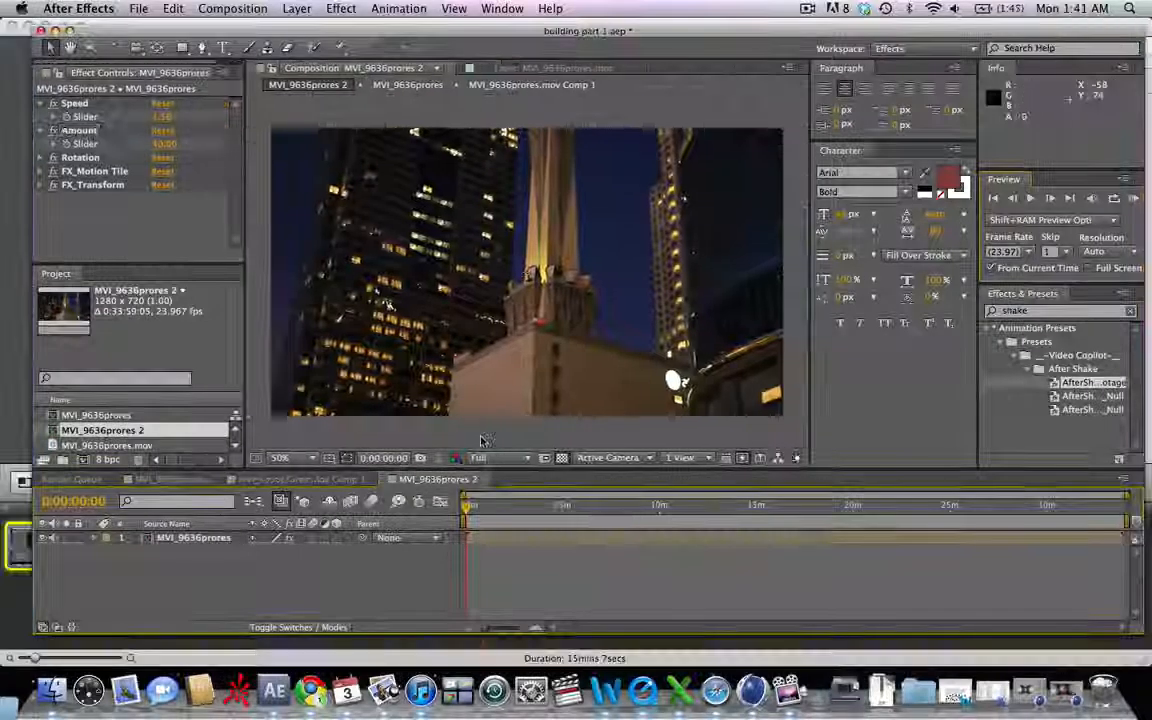
Add a new adjustment layer above the MVI_9636prores layer.
left_click(296, 8)
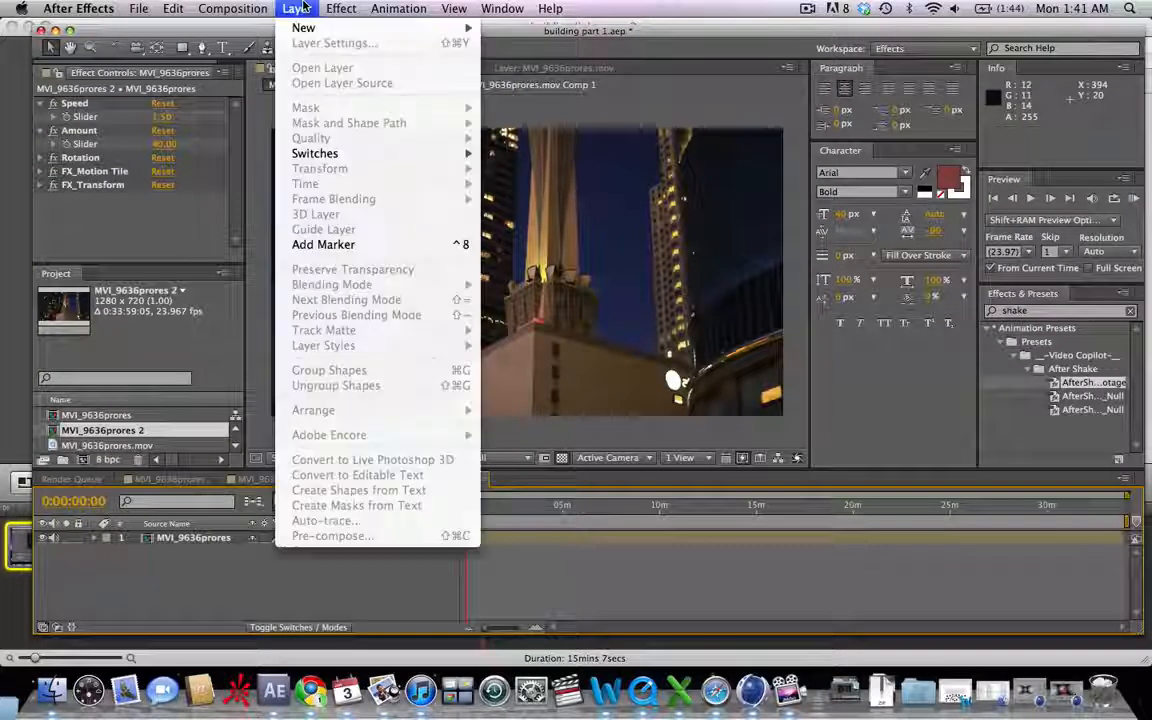
mouse_move(303, 26)
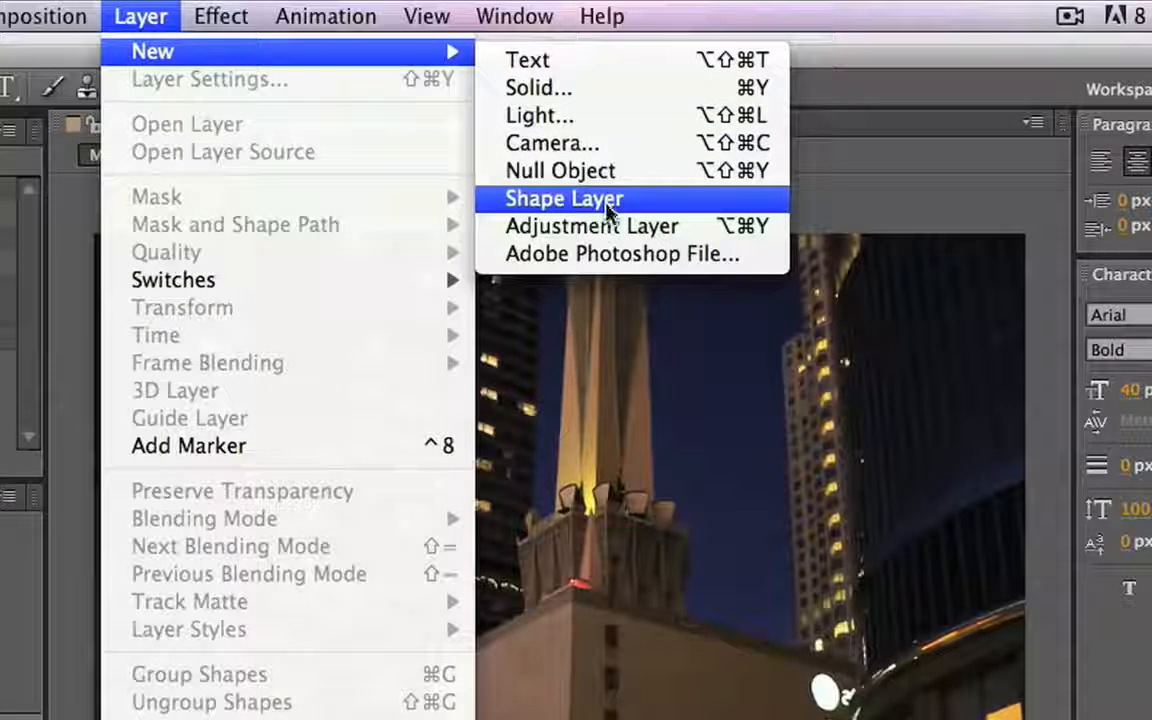
left_click(616, 226)
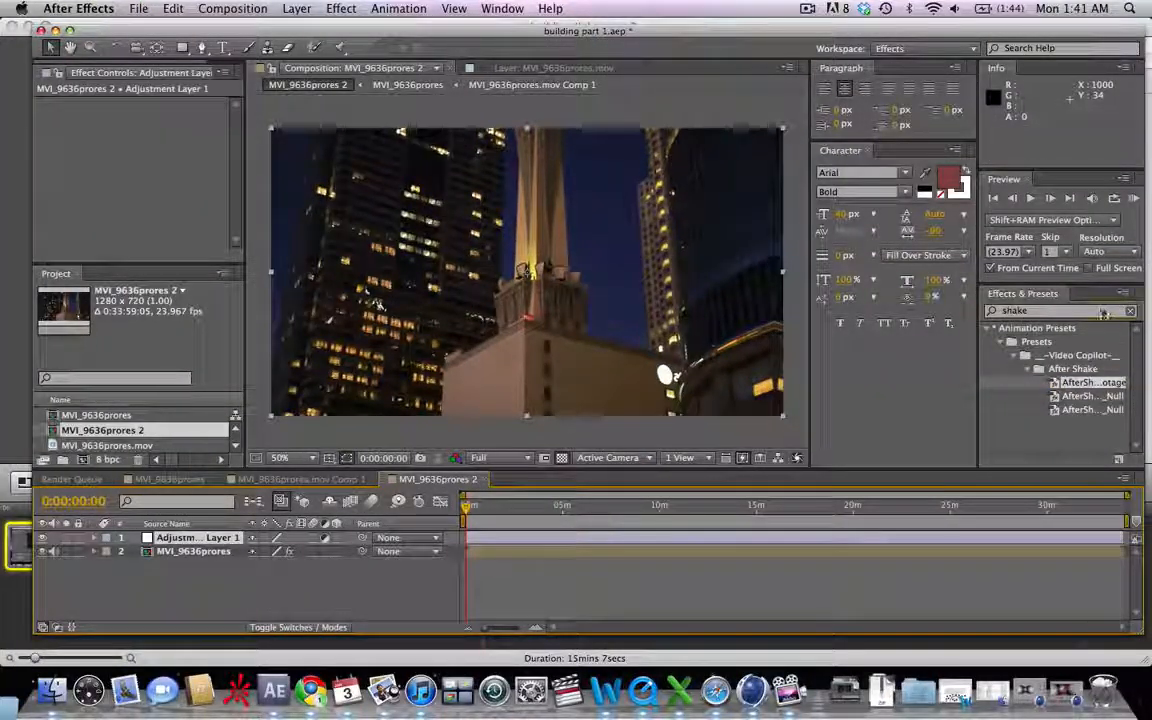
Search the effects for "fast blur" and apply Fast Blur to the adjustment layer.
double_click(1098, 310)
type("fa")
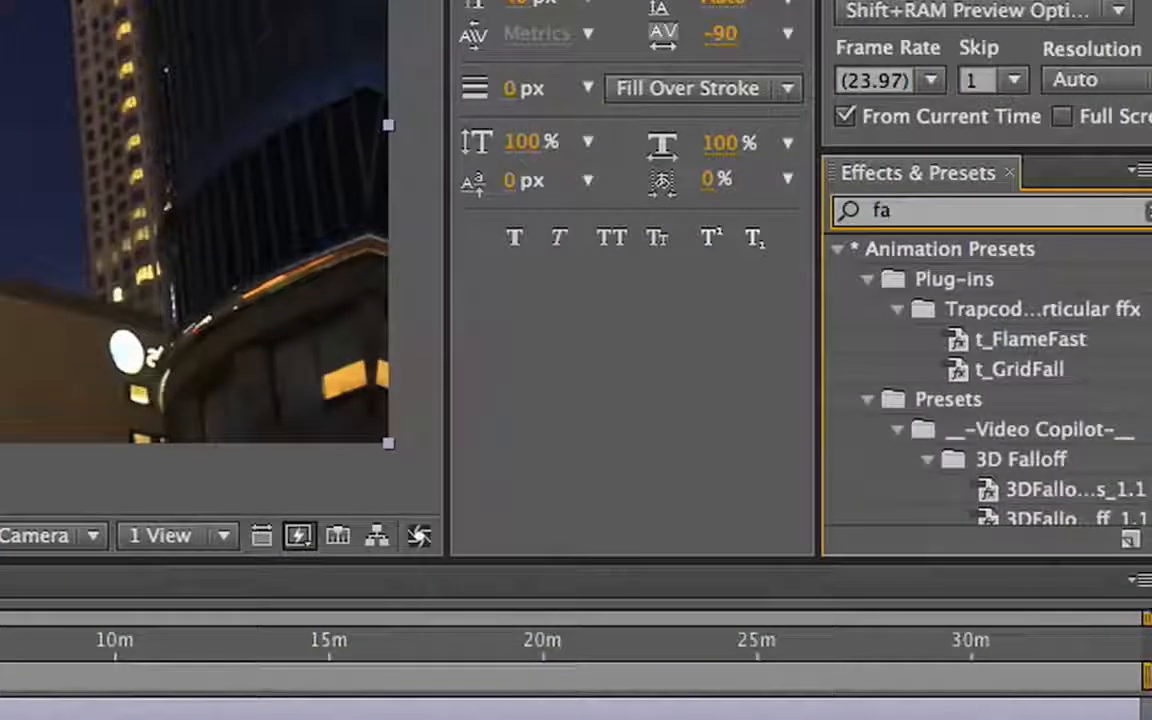
type("st blur")
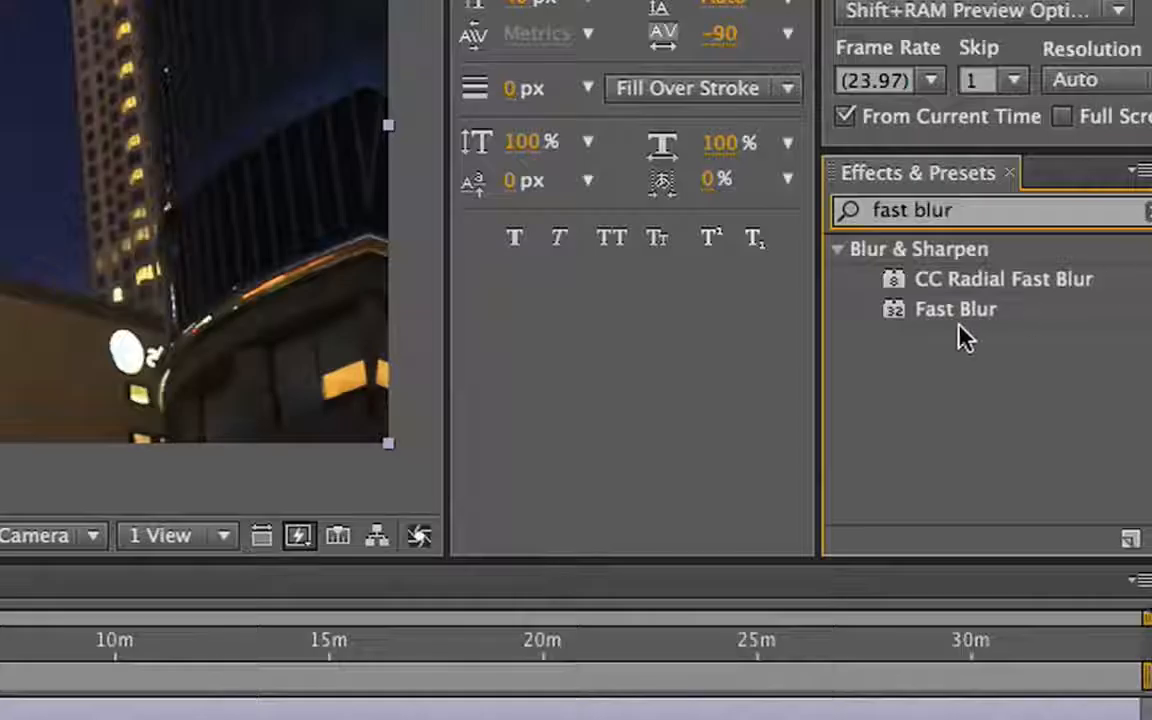
double_click(958, 312)
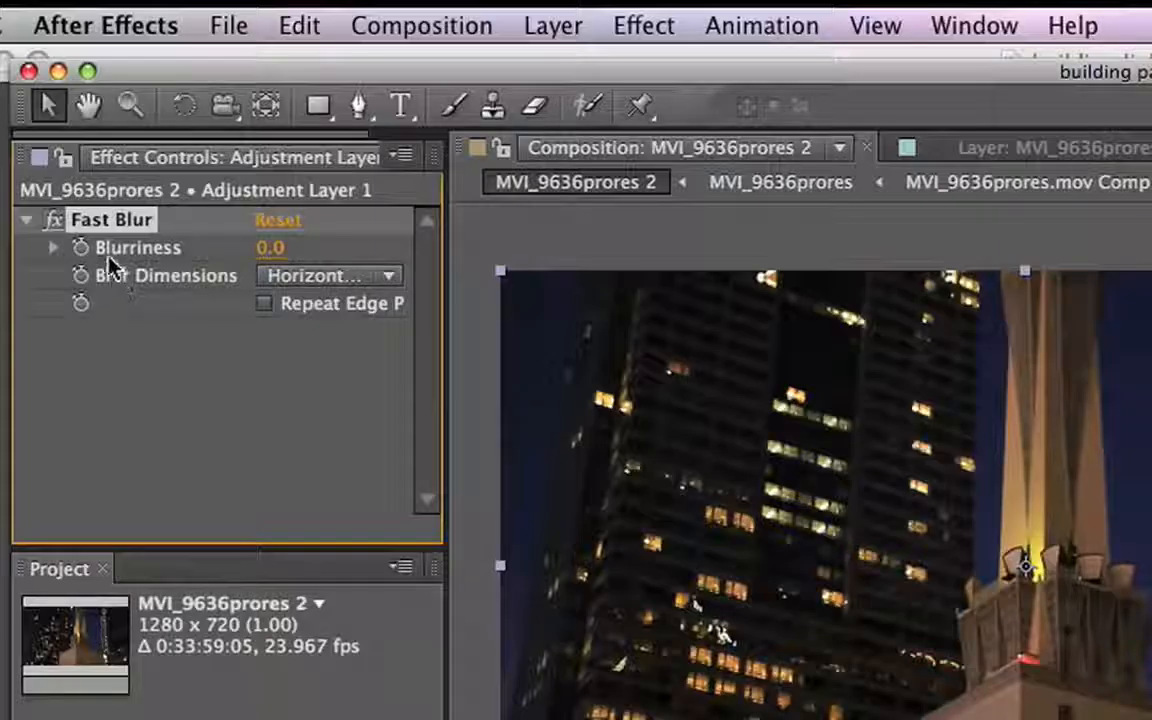
Keyframe Fast Blur's Blurriness at 24 at the start of the composition and reveal the property in the timeline.
left_click(80, 247)
left_click_drag(272, 248, 308, 245)
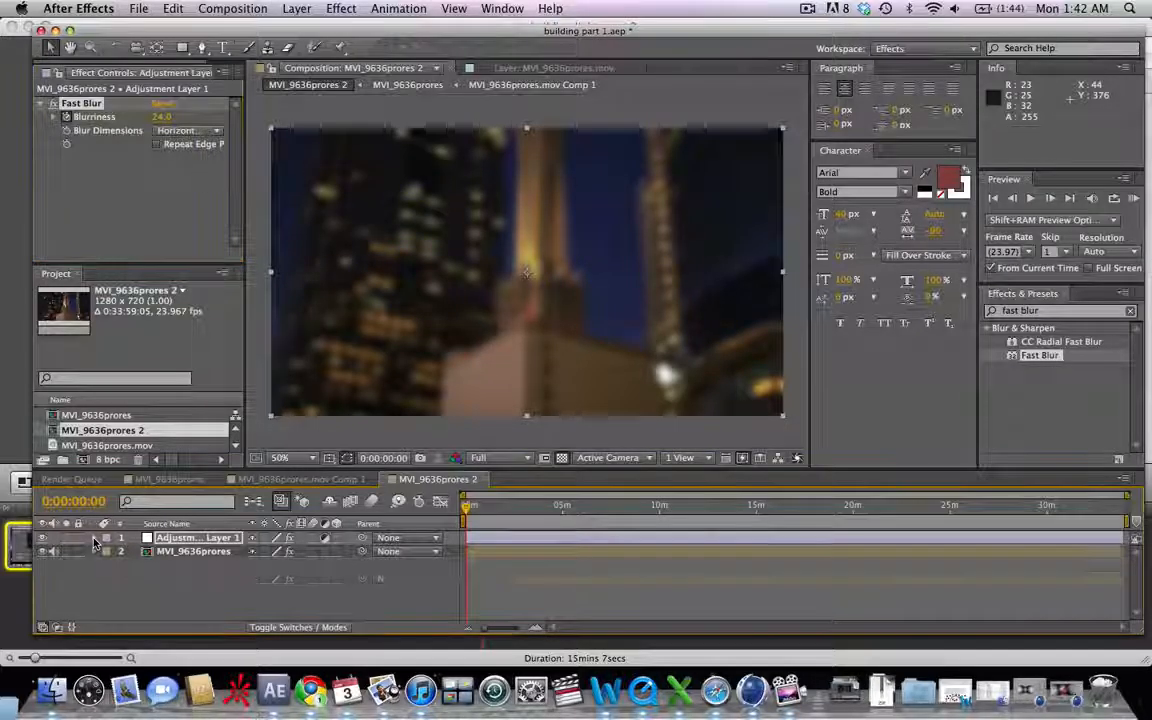
left_click(94, 538)
left_click(108, 551)
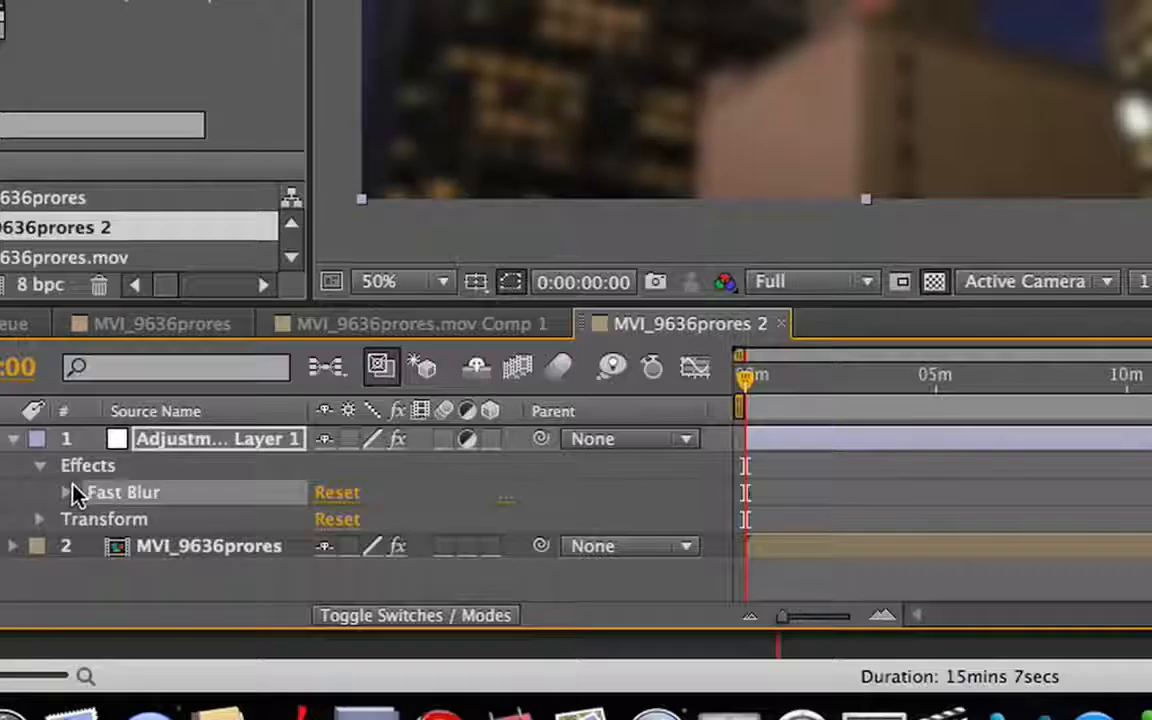
left_click(68, 493)
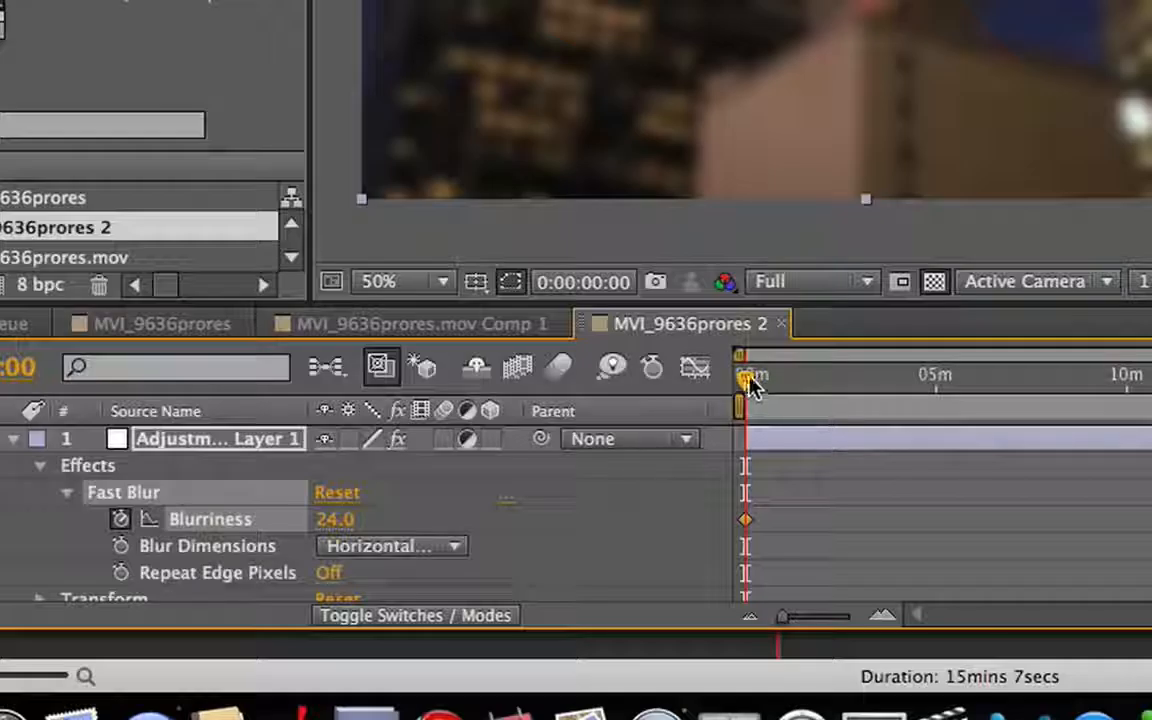
At 0:00:01:05, turn on Repeat Edge Pixels for Fast Blur and add a Blurriness keyframe of 0.
left_click_drag(744, 380, 752, 382)
left_click_drag(1133, 493, 555, 496)
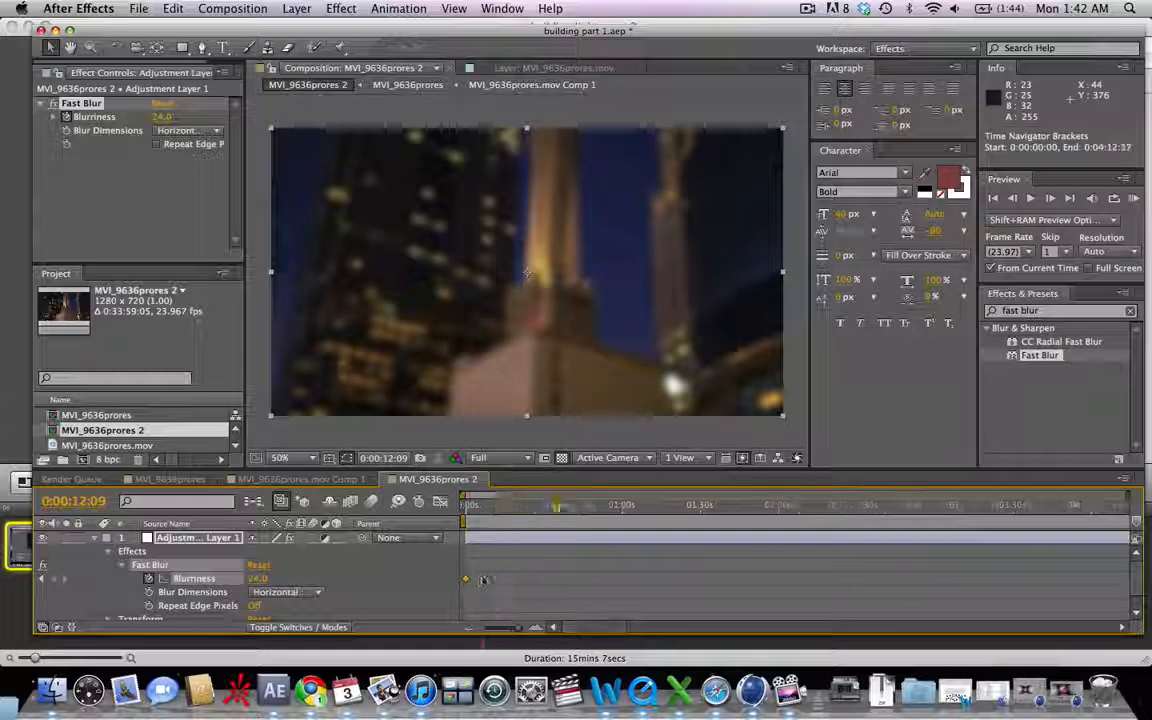
left_click(517, 510)
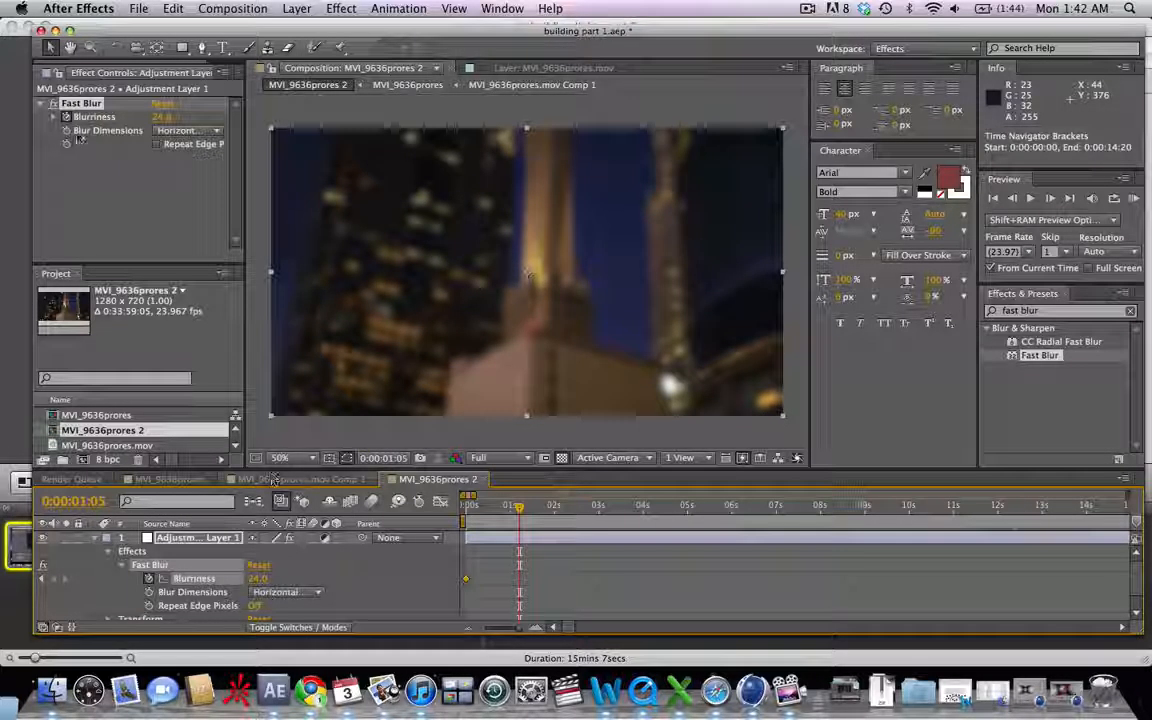
left_click(156, 144)
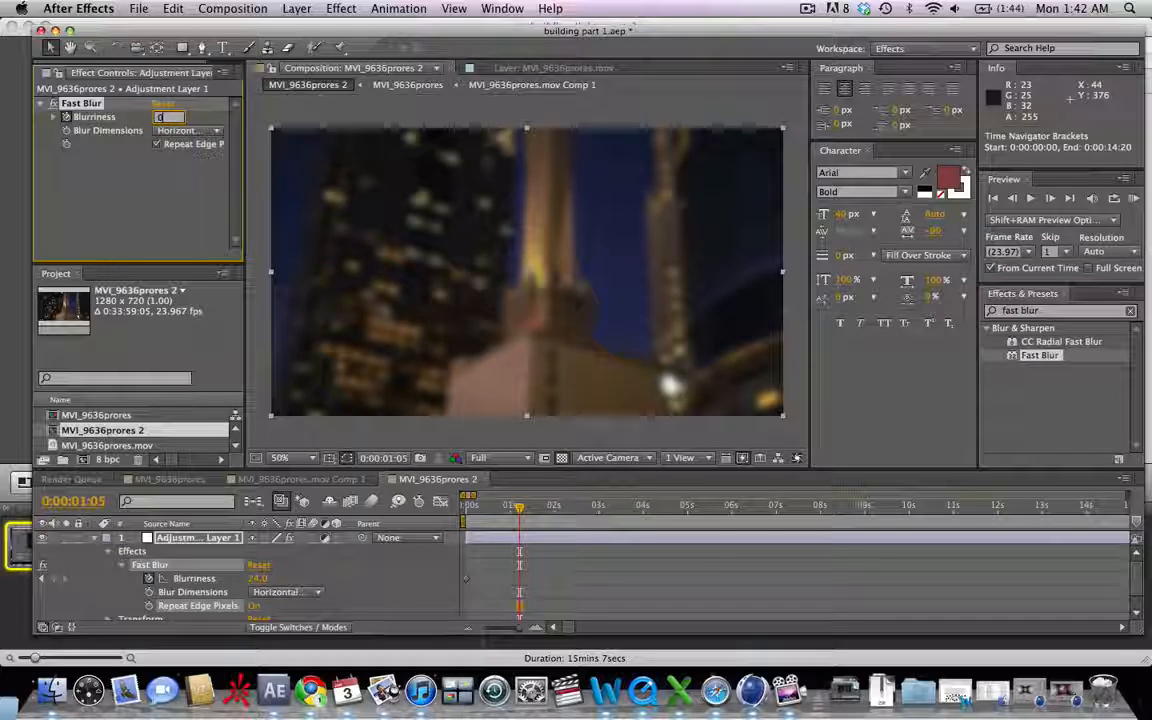
key("Return")
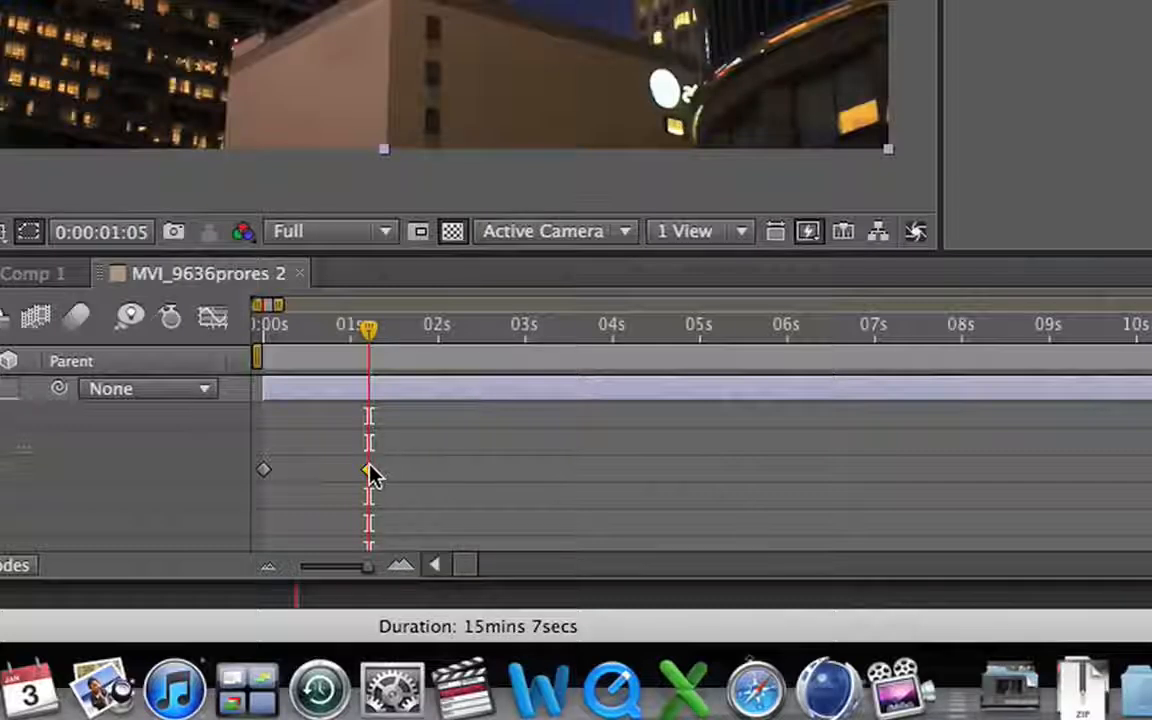
Apply Easy Ease In to the Blurriness keyframe at 0:00:01:05 and run a RAM preview of the composition.
right_click(370, 472)
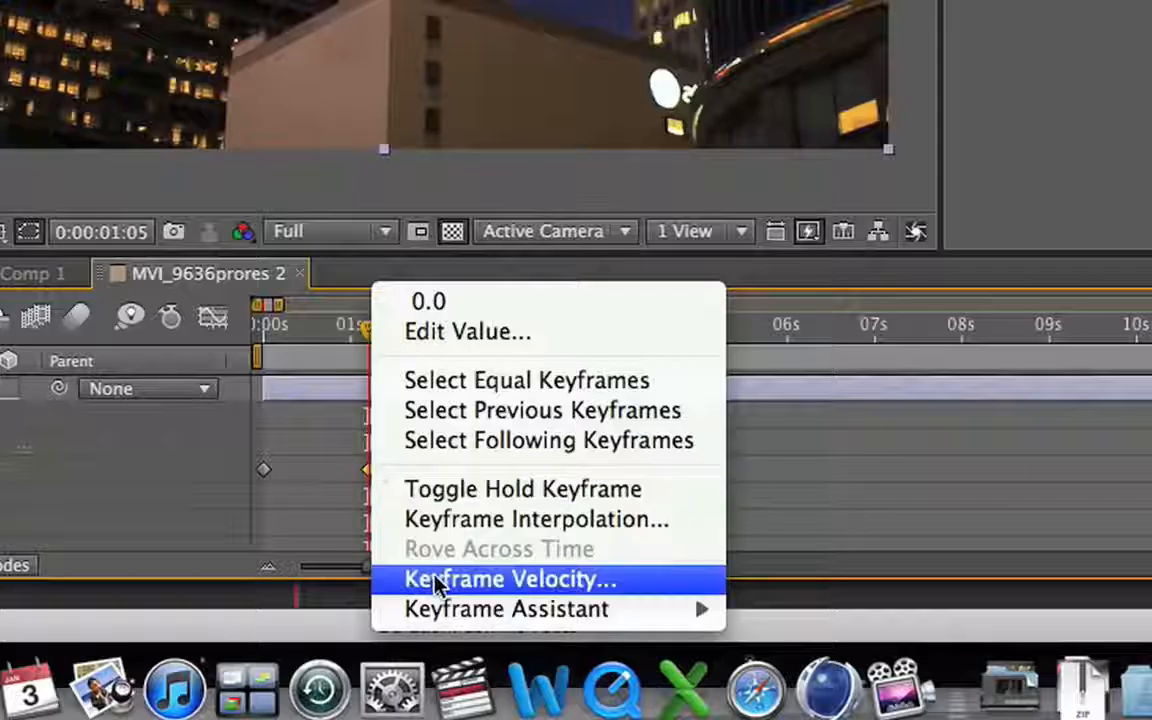
mouse_move(442, 610)
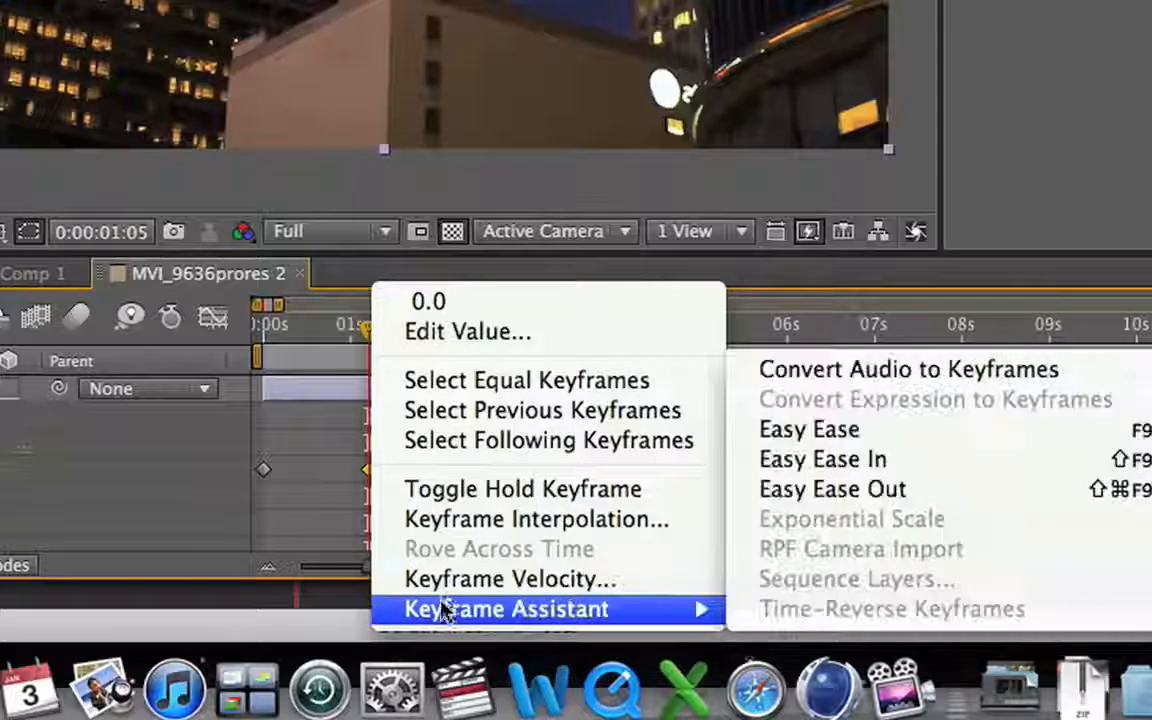
left_click(884, 457)
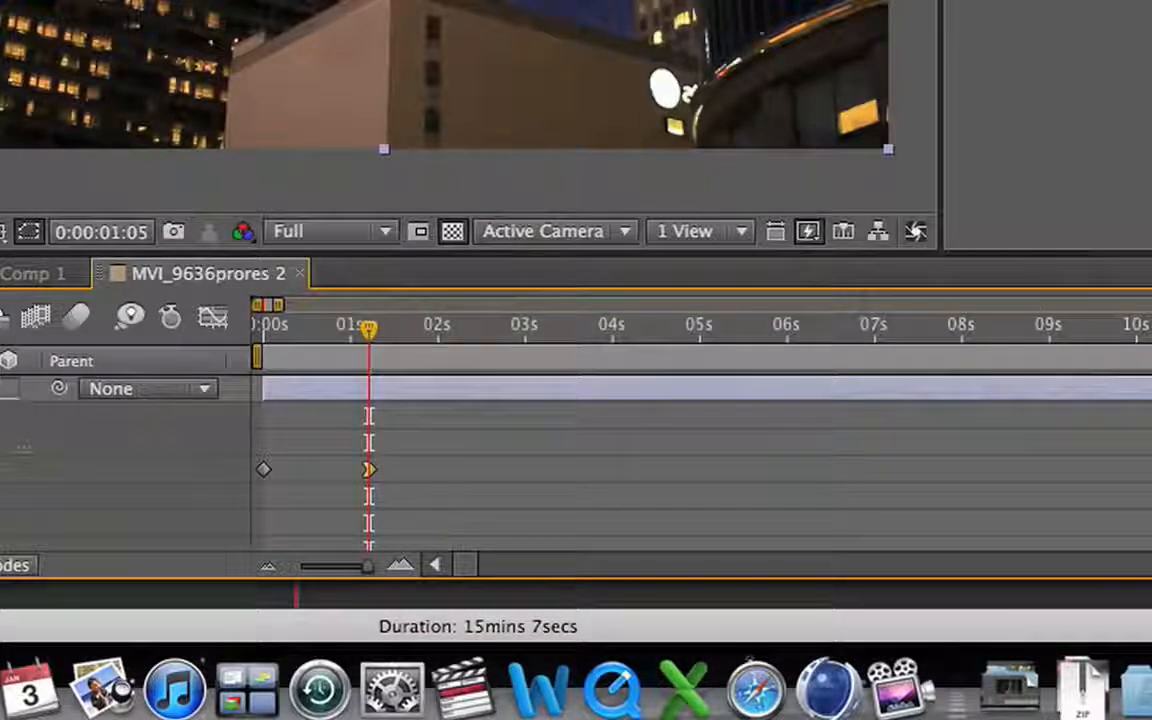
left_click(1134, 199)
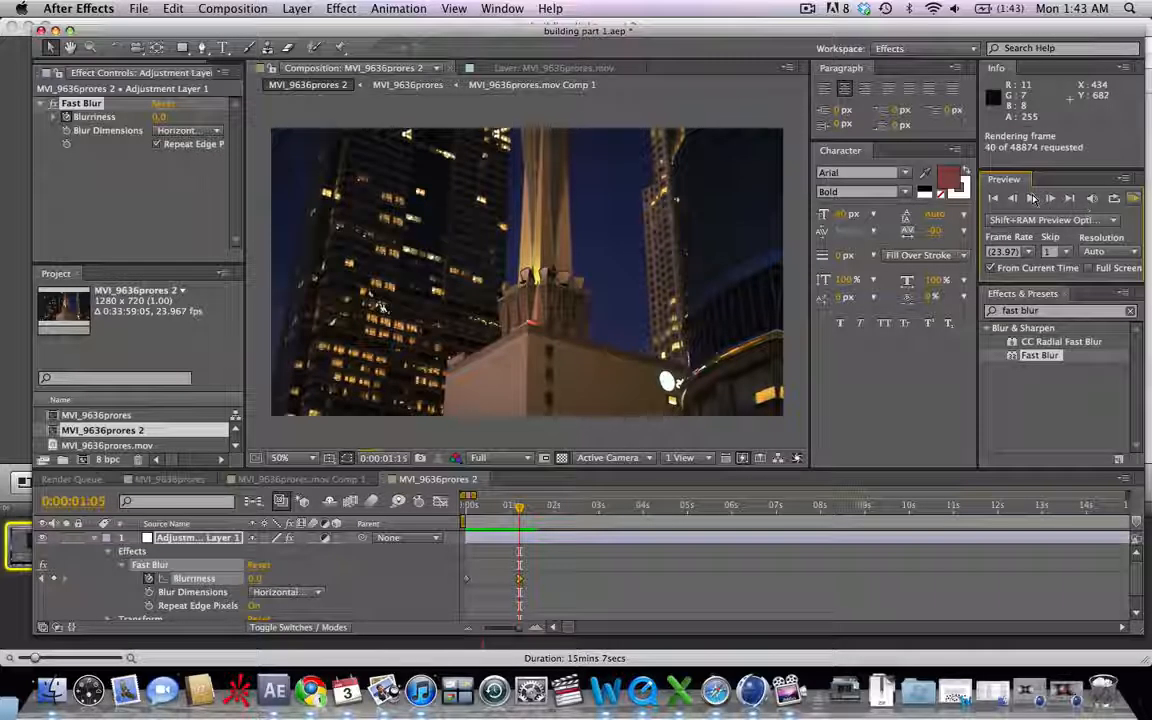